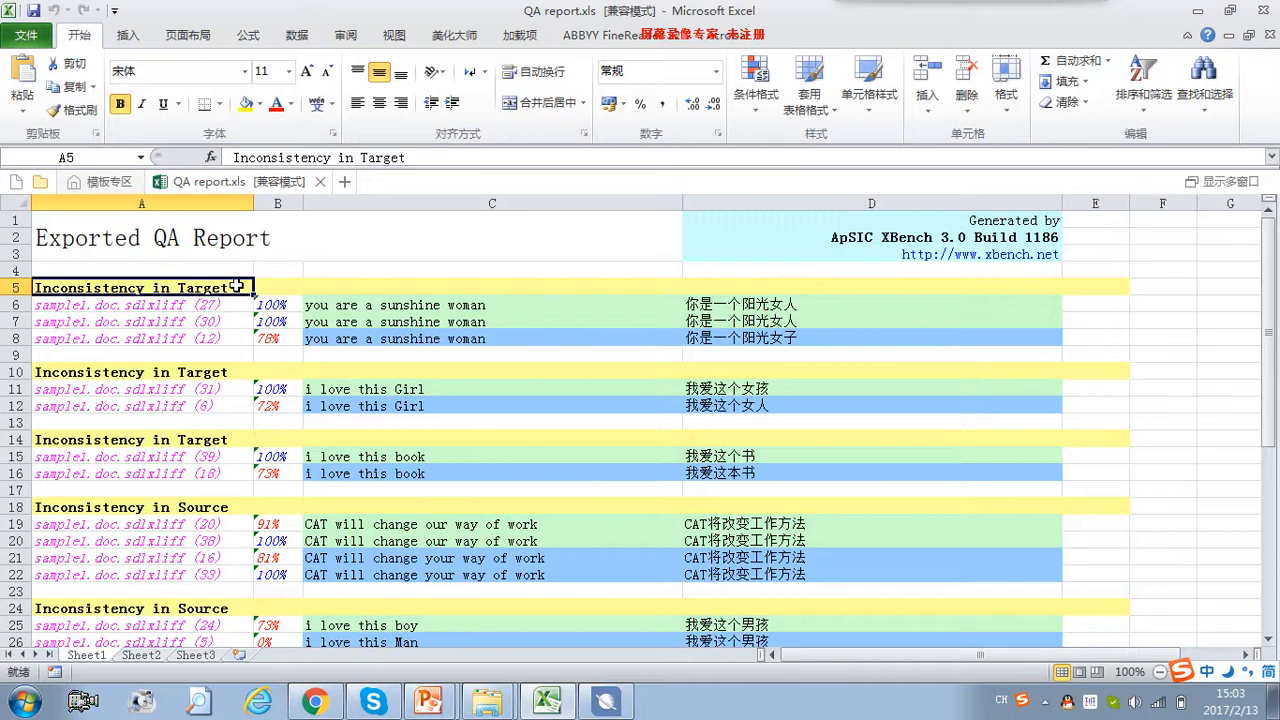
Compare the source and target texts in the first Inconsistency in Target group, rows 6 to 8.
left_click_drag(360, 306, 518, 338)
left_click(375, 302)
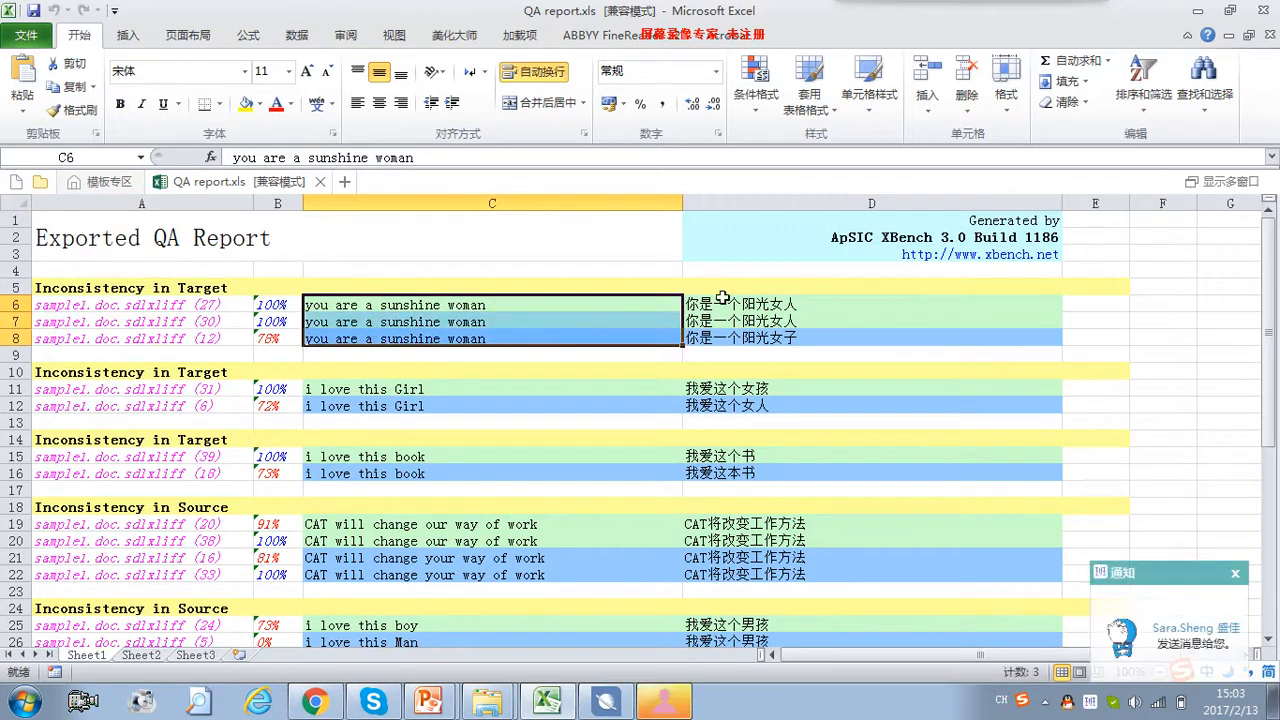
left_click_drag(722, 298, 722, 338)
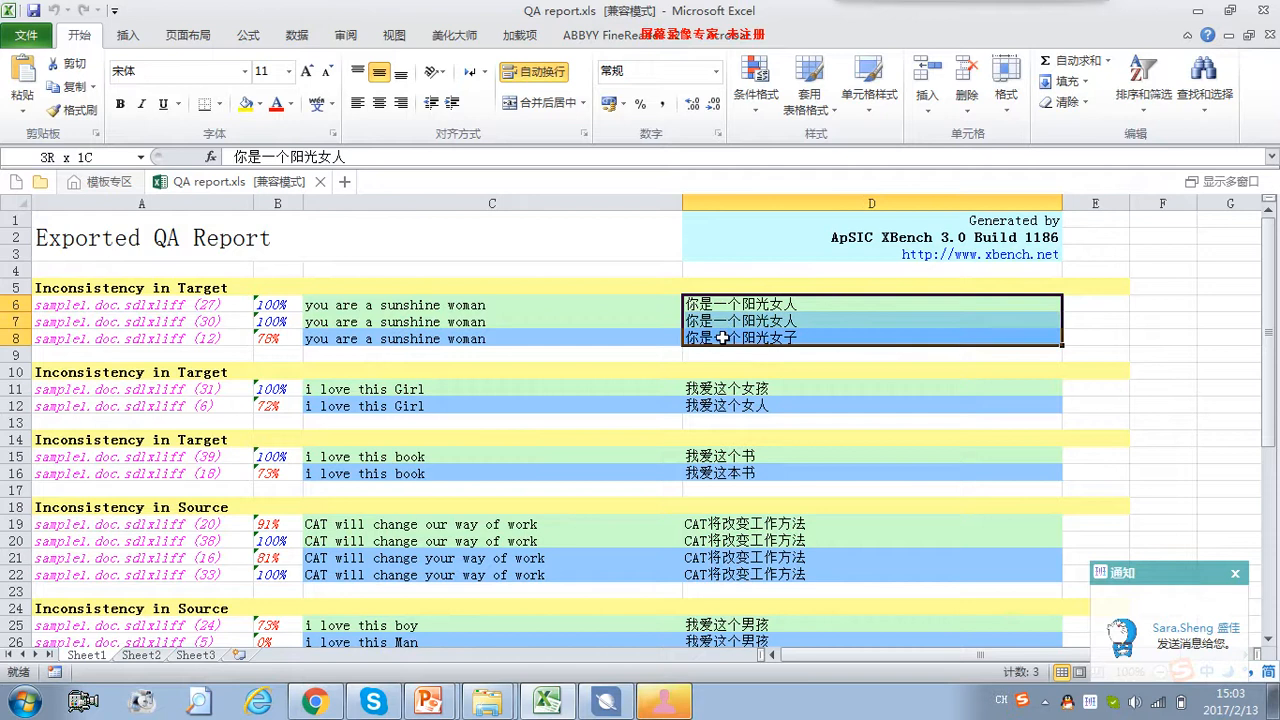
left_click(491, 308)
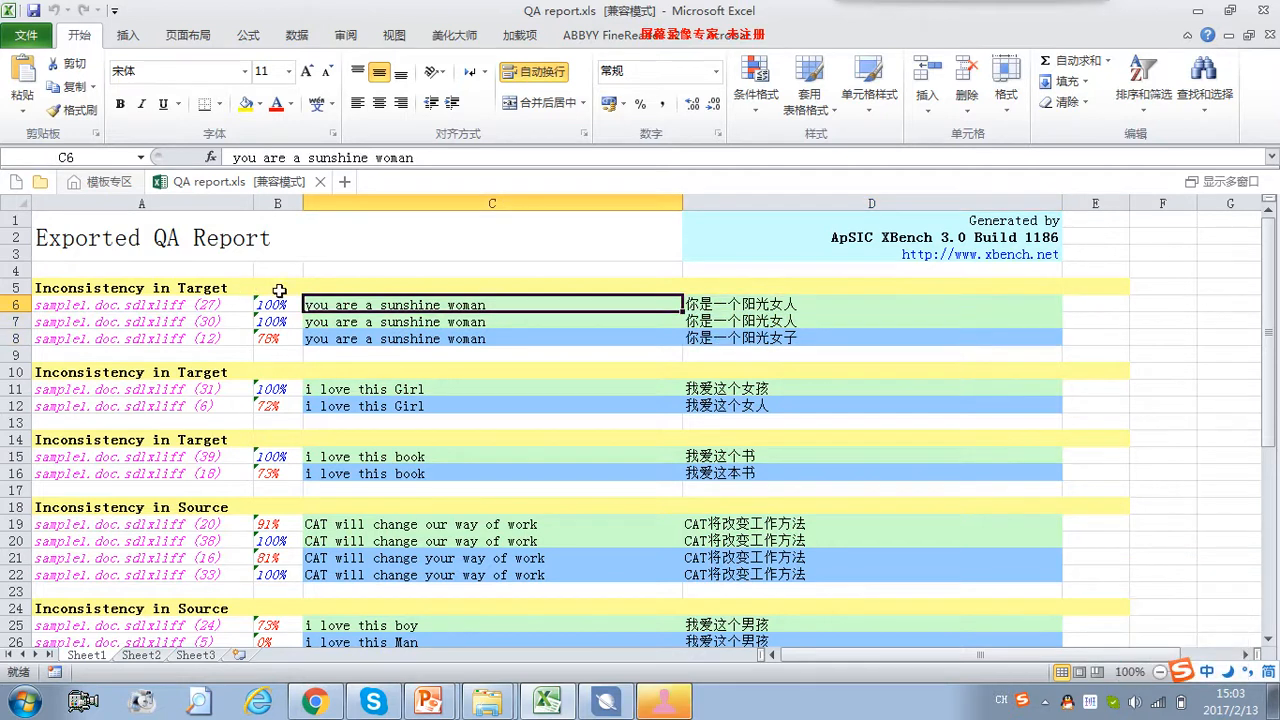
left_click(807, 337)
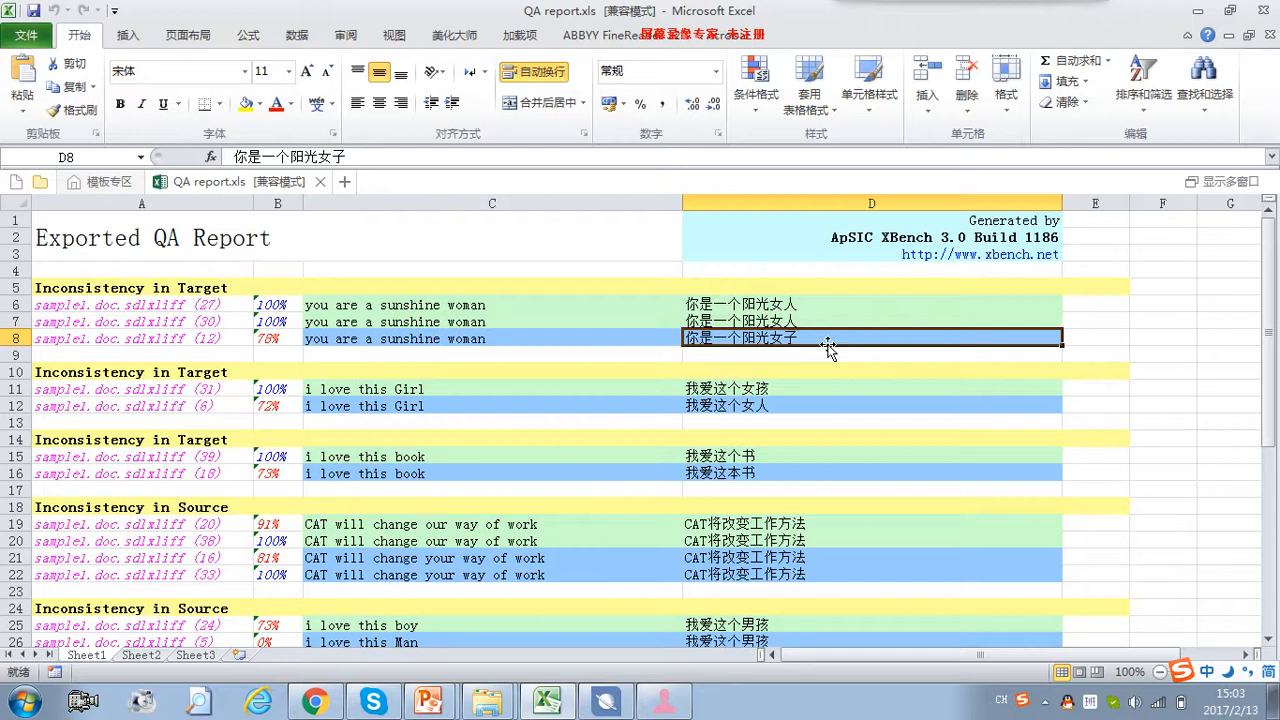
left_click(800, 306)
left_click(790, 341)
left_click(189, 370)
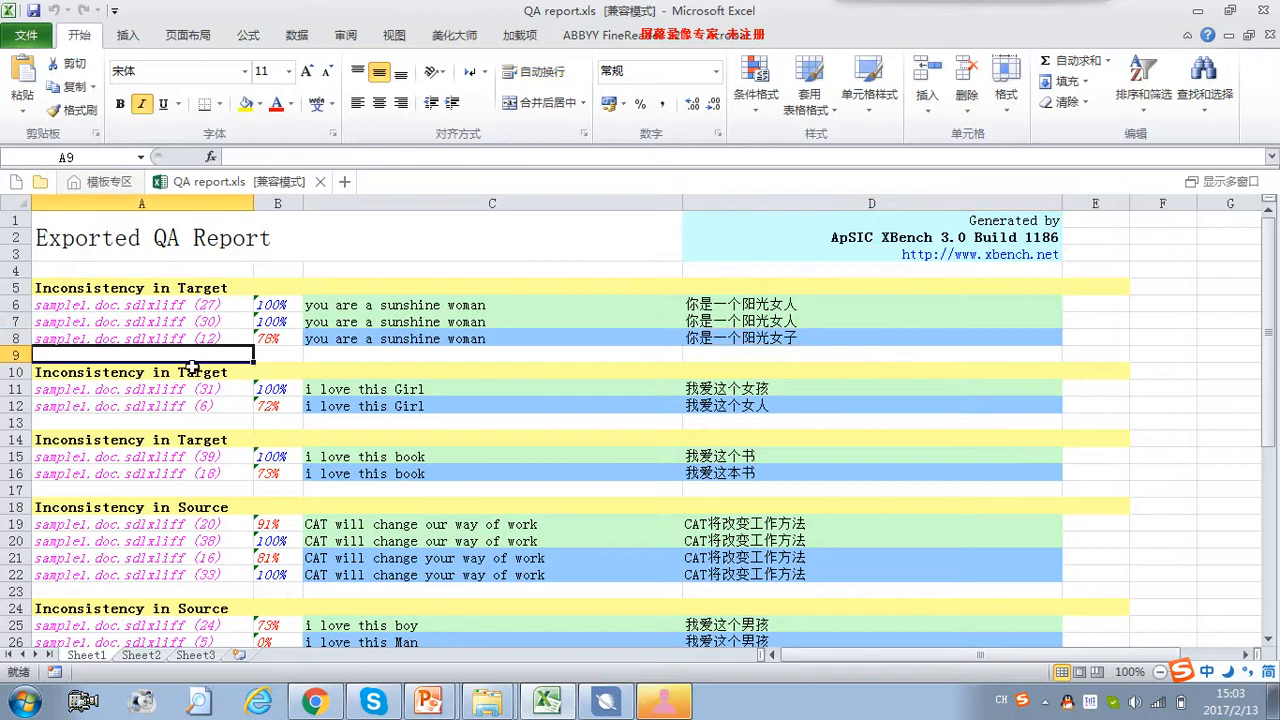
Inspect the file name and segment number references for the first group in cells A6 and A8.
left_click(170, 306)
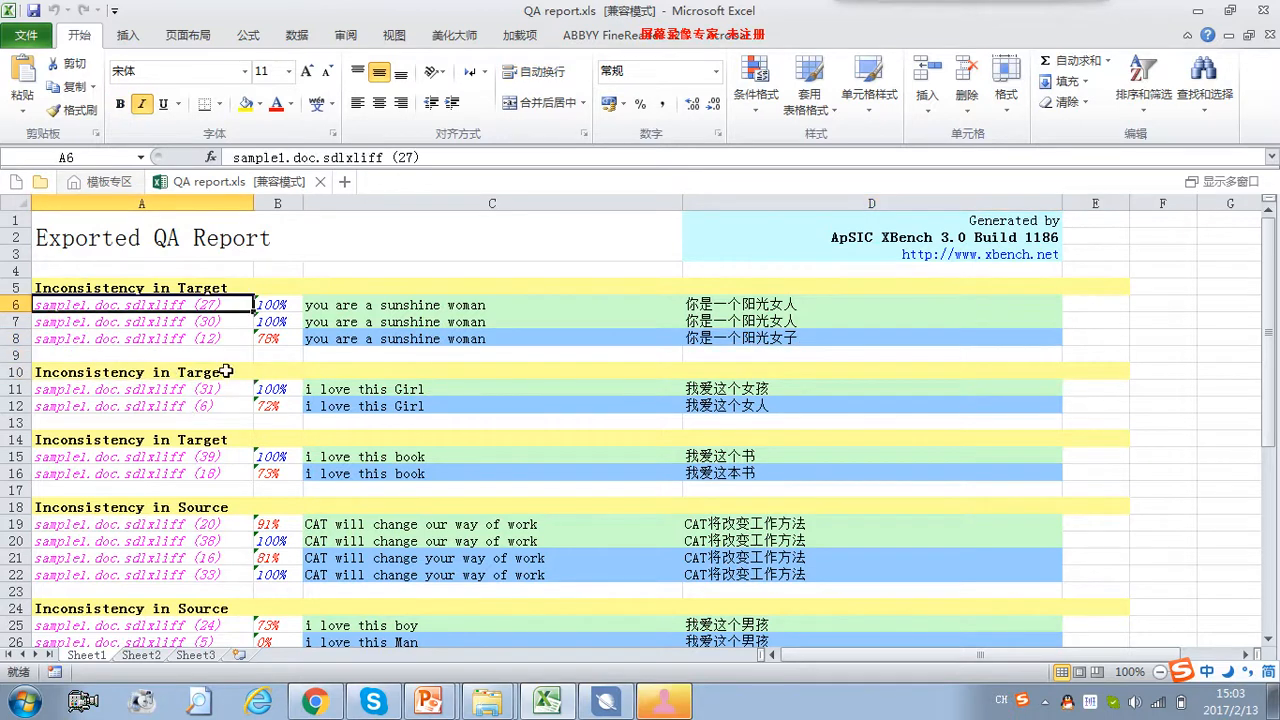
left_click(160, 342)
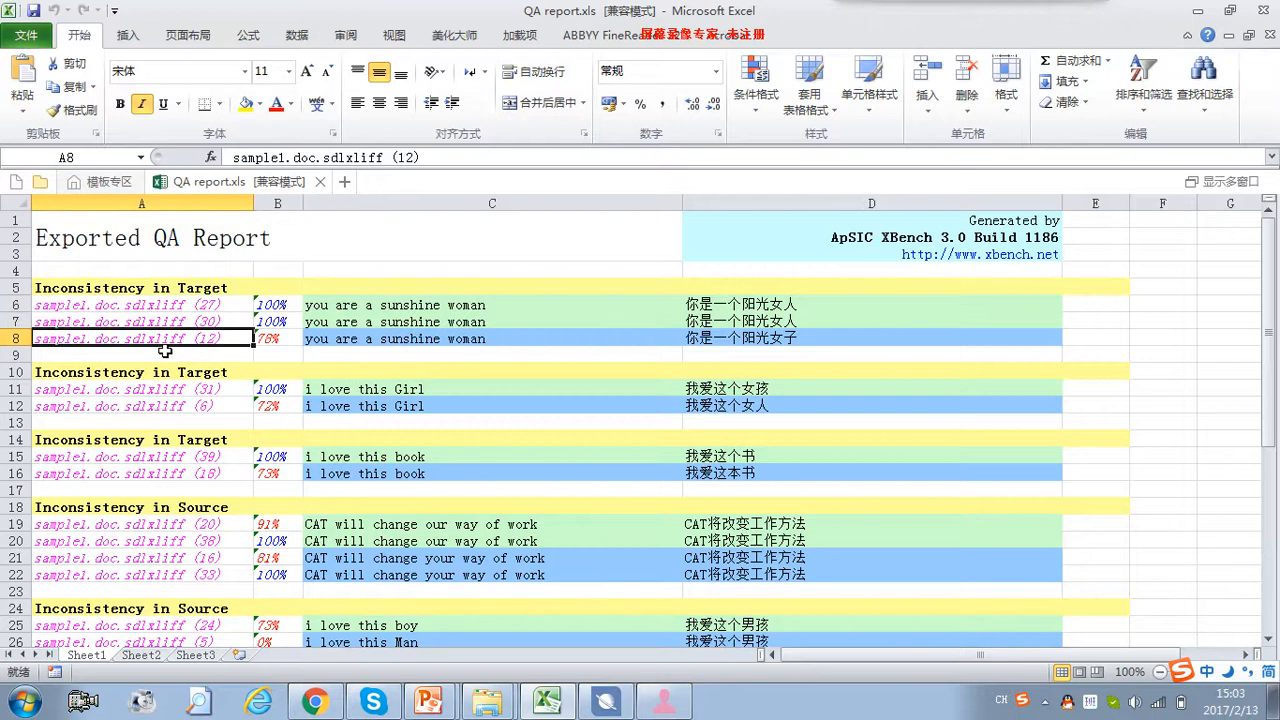
double_click(219, 339)
left_click_drag(219, 339, 193, 339)
left_click(194, 339)
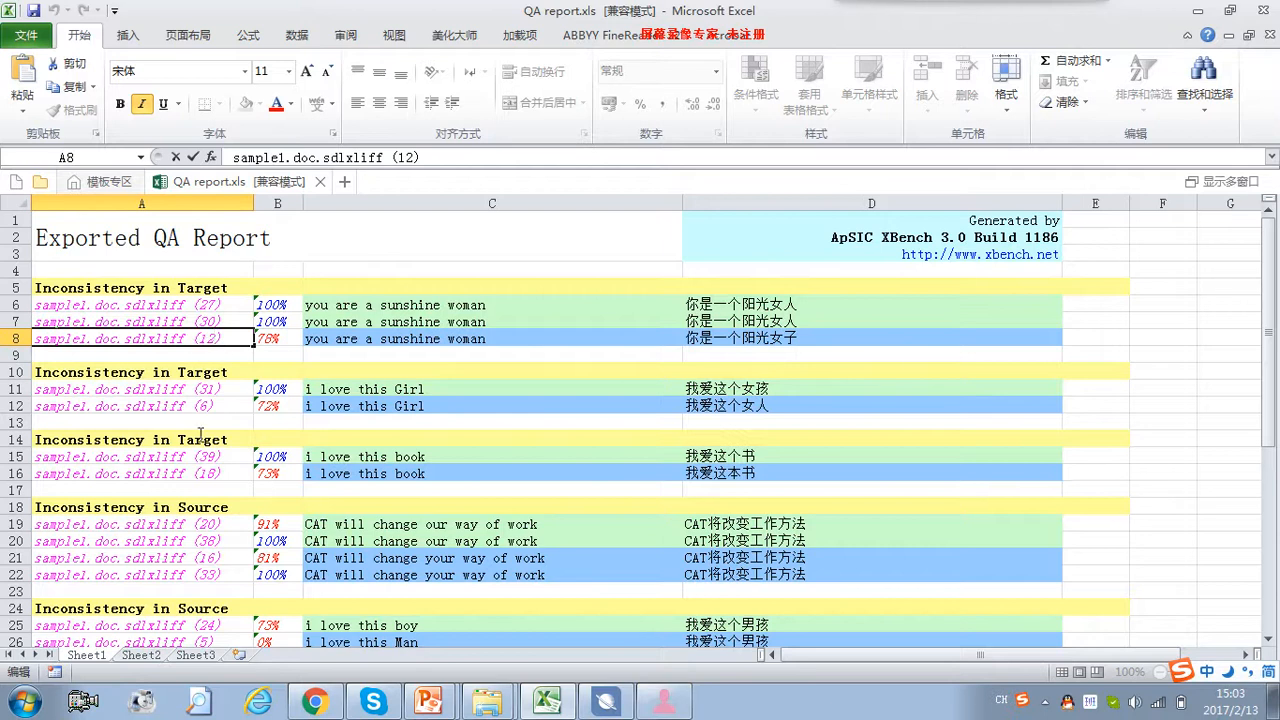
Review the remaining Inconsistency in Target group for "i love this book", rows 14 to 16.
left_click(183, 465)
scroll(181, 441, "down", 1)
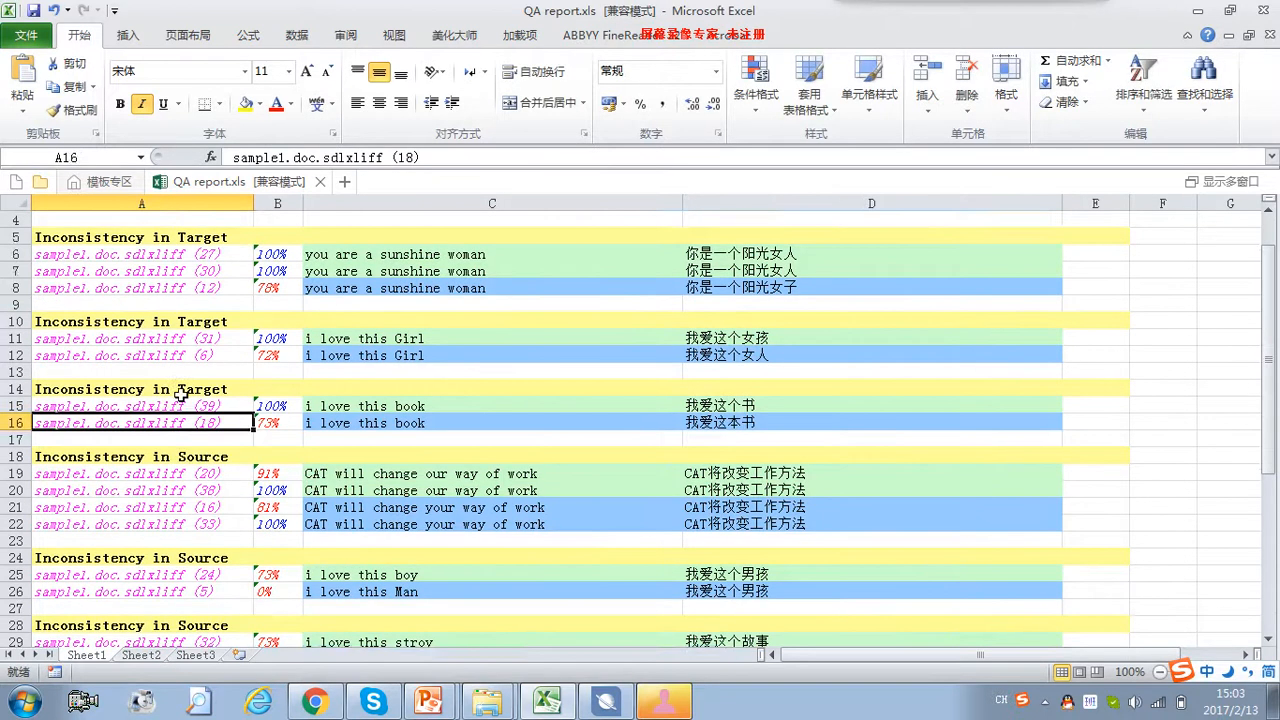
left_click(181, 393)
scroll(172, 446, "down", 1)
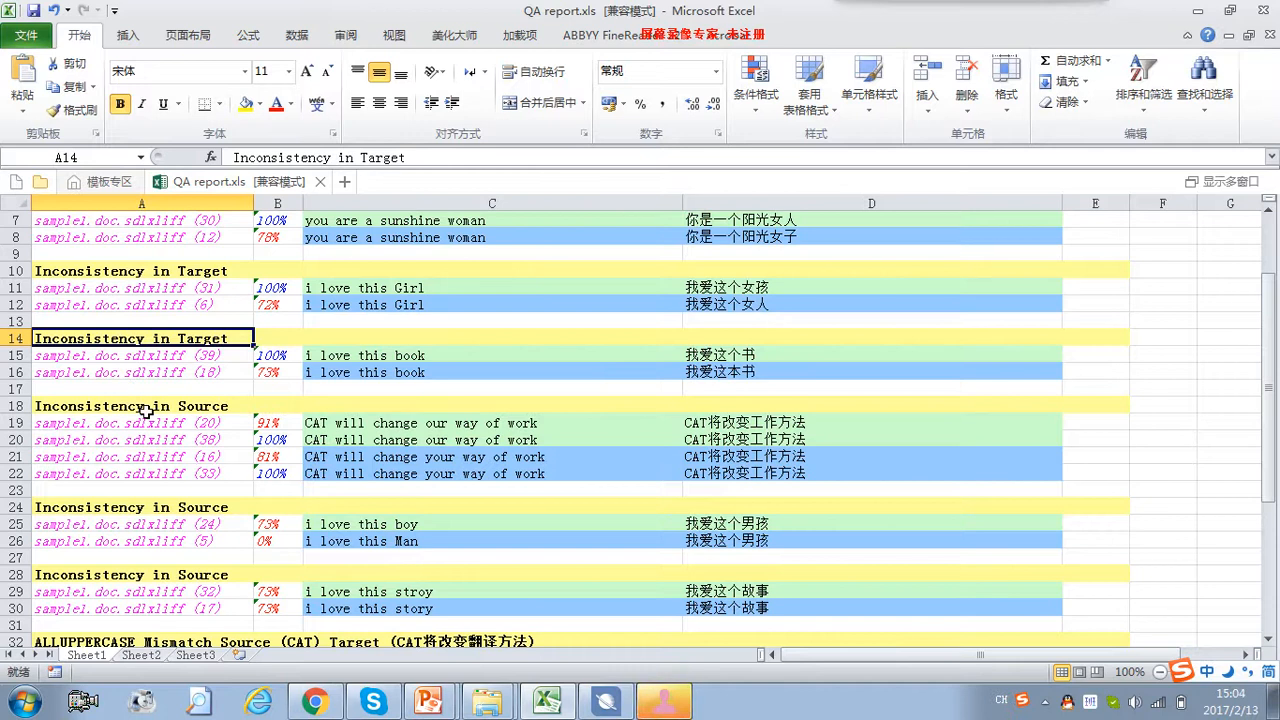
Examine the first Inconsistency in Source group, comparing target cells D19:D22 with source cells C19:C22.
left_click(146, 411)
scroll(150, 415, "down", 2)
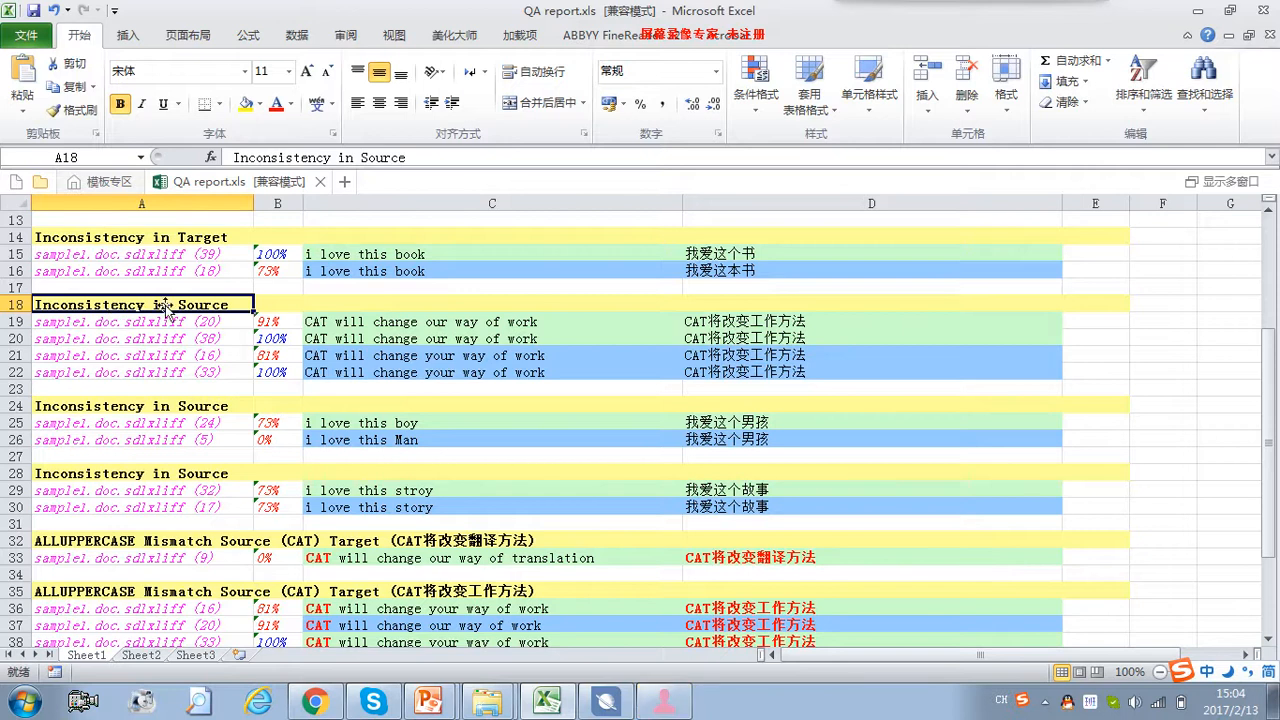
double_click(248, 305)
left_click_drag(234, 305, 178, 313)
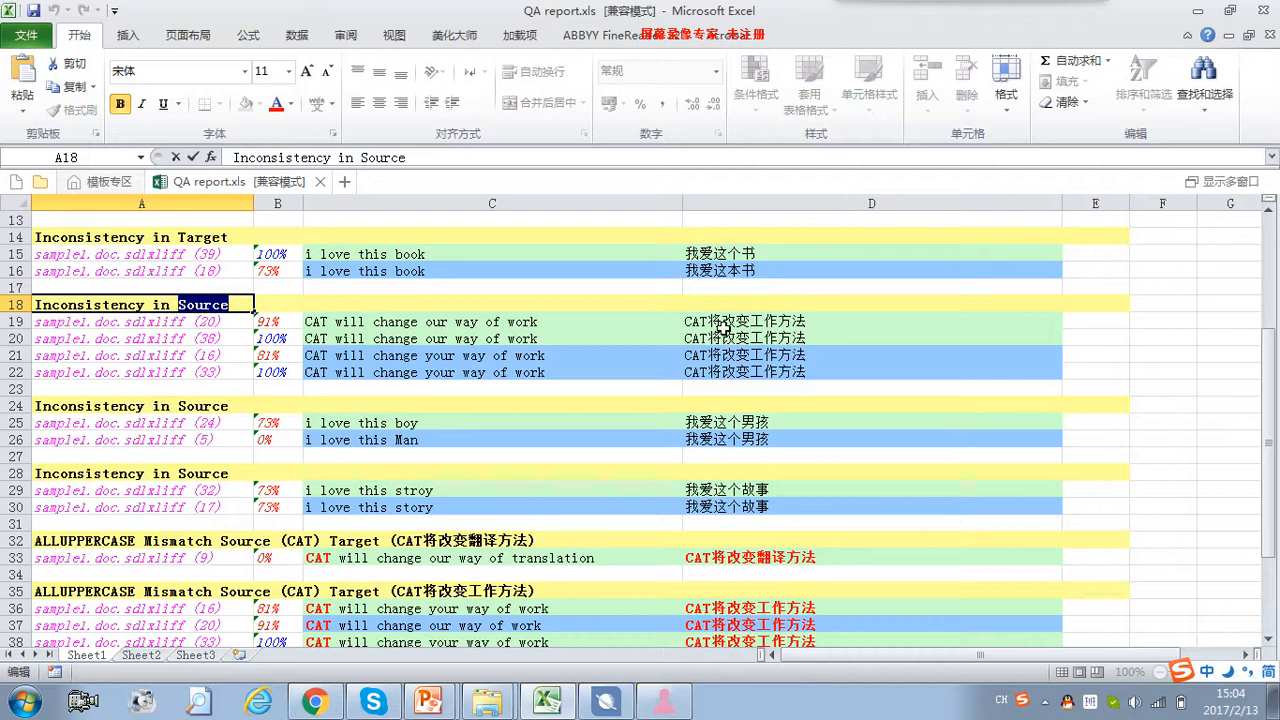
mouse_move(720, 322)
left_mouse_down()
mouse_move(723, 368)
mouse_move(727, 320)
left_mouse_up()
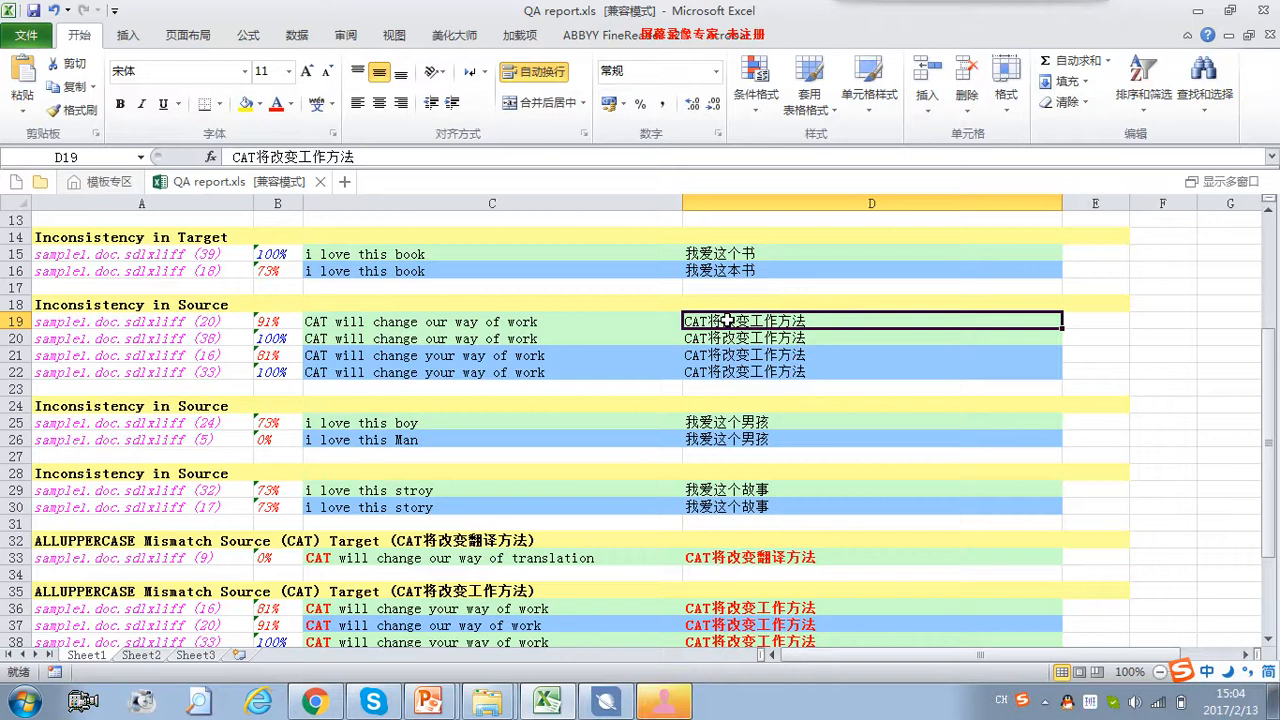
left_click_drag(727, 320, 729, 370)
left_click(731, 322)
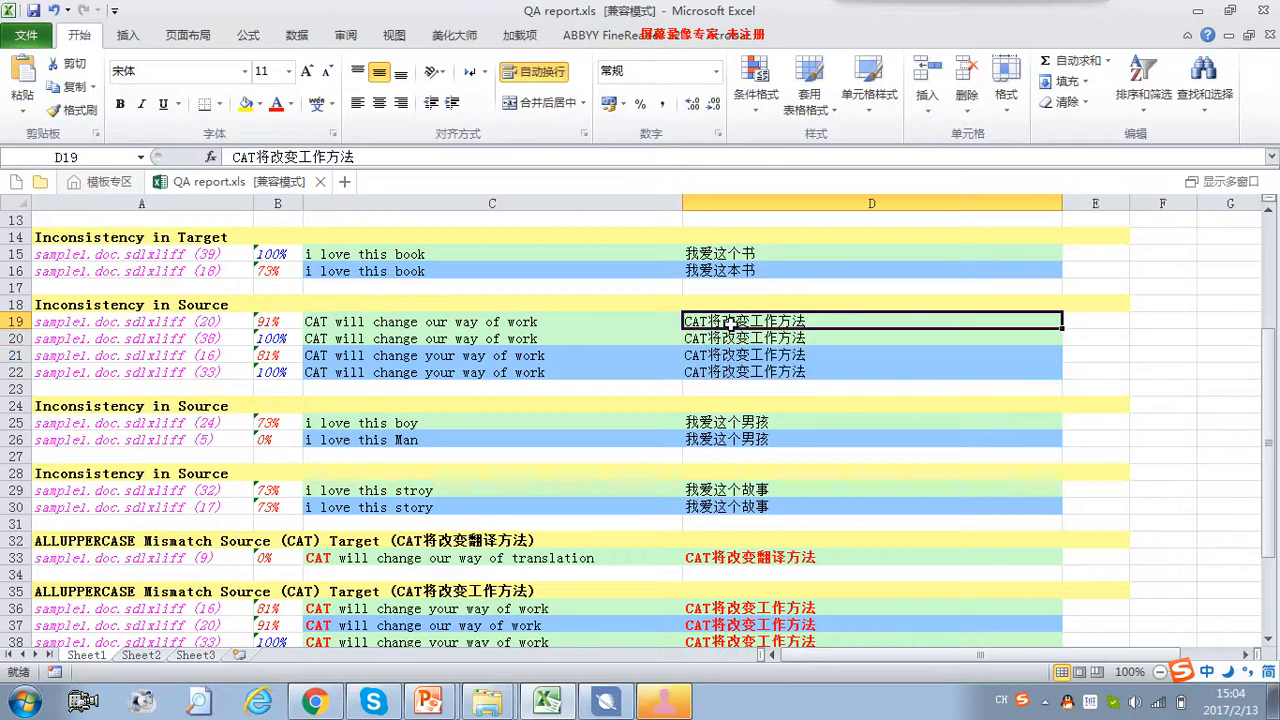
left_click_drag(731, 322, 731, 370)
left_click_drag(487, 322, 487, 370)
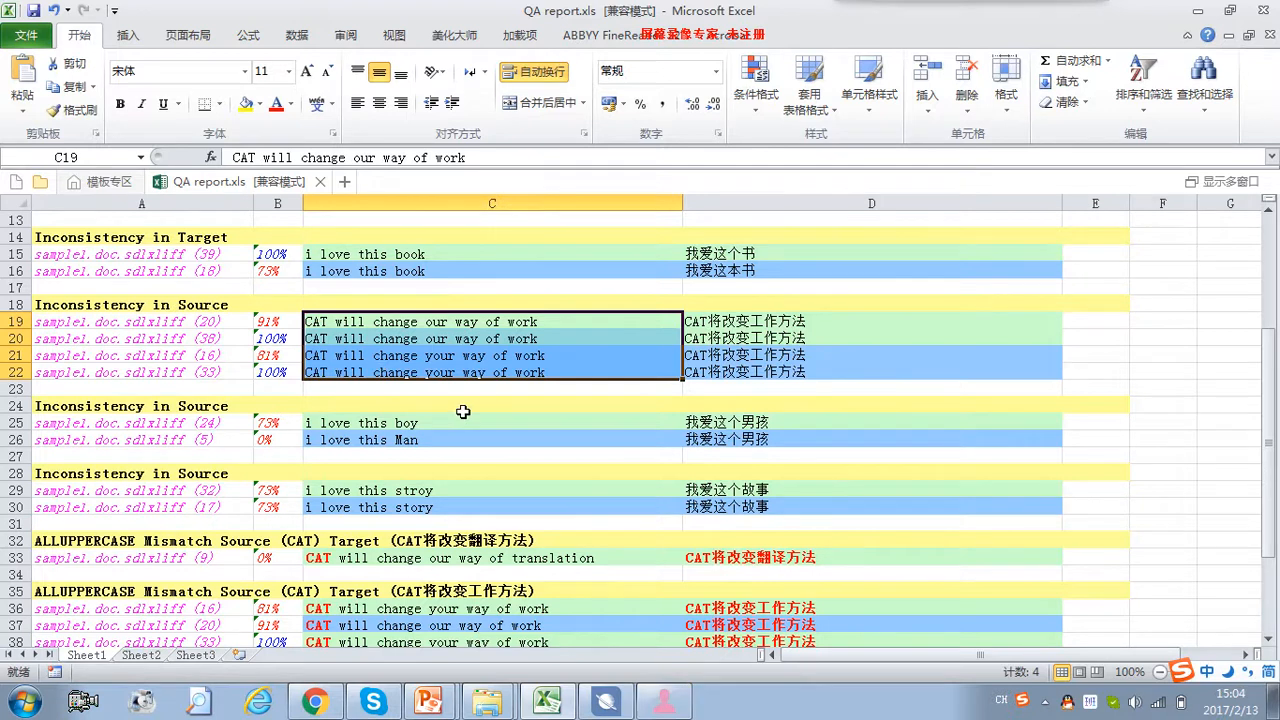
Review the other Inconsistency in Source groups in rows 24 to 30.
scroll(463, 412, "down", 2)
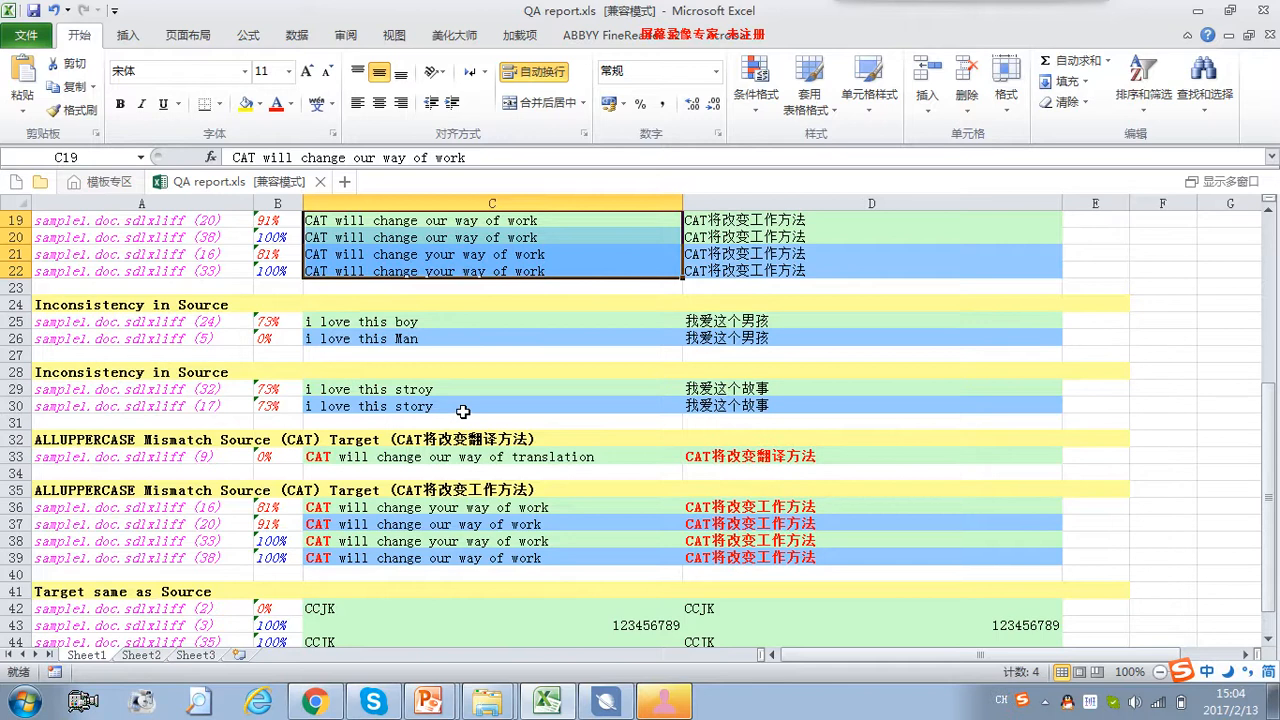
scroll(463, 412, "down", 1)
left_click(182, 322)
scroll(176, 373, "down", 1)
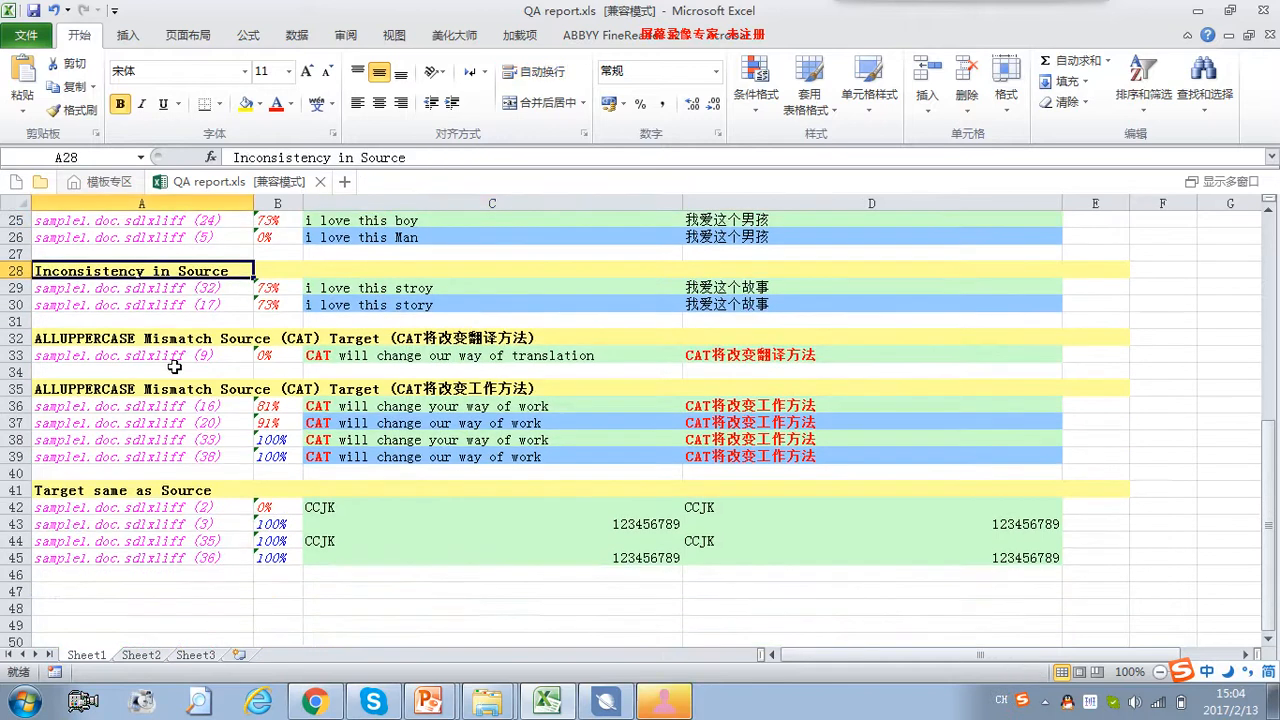
Examine the ALLUPPERCASE Mismatch entries, checking the word CAT in the source and target of row 33.
left_click(168, 339)
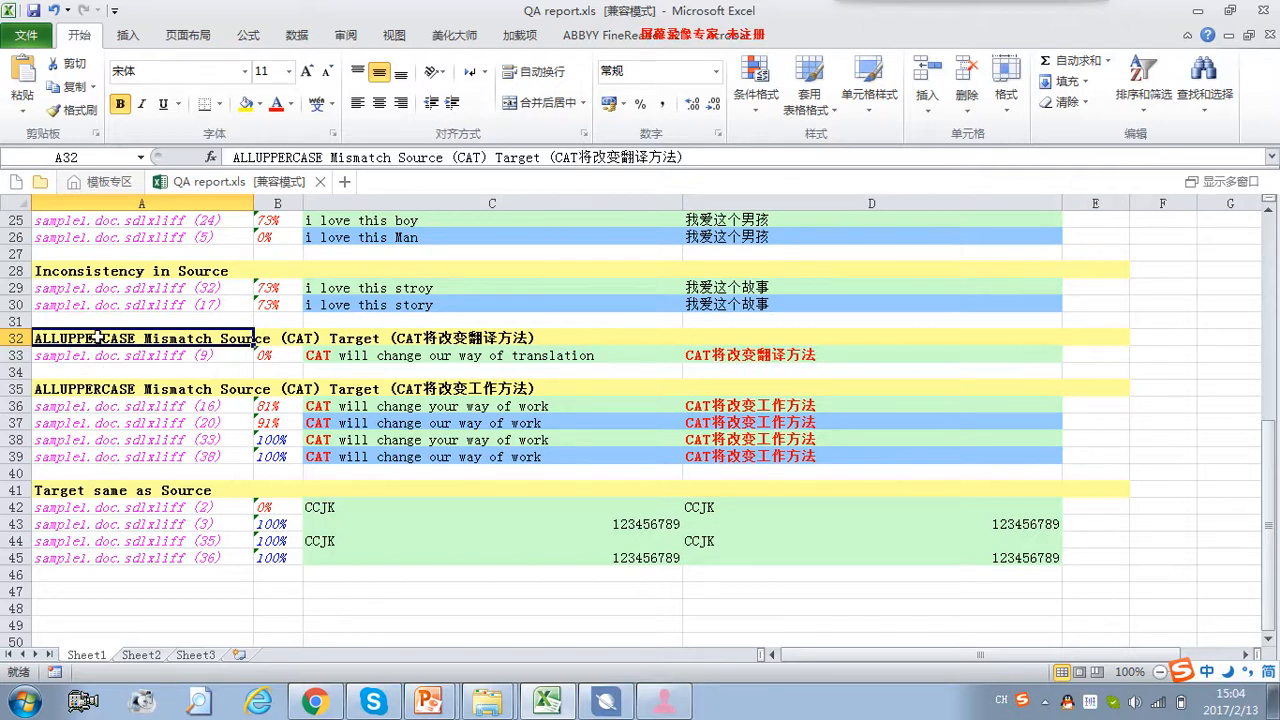
left_click(345, 356)
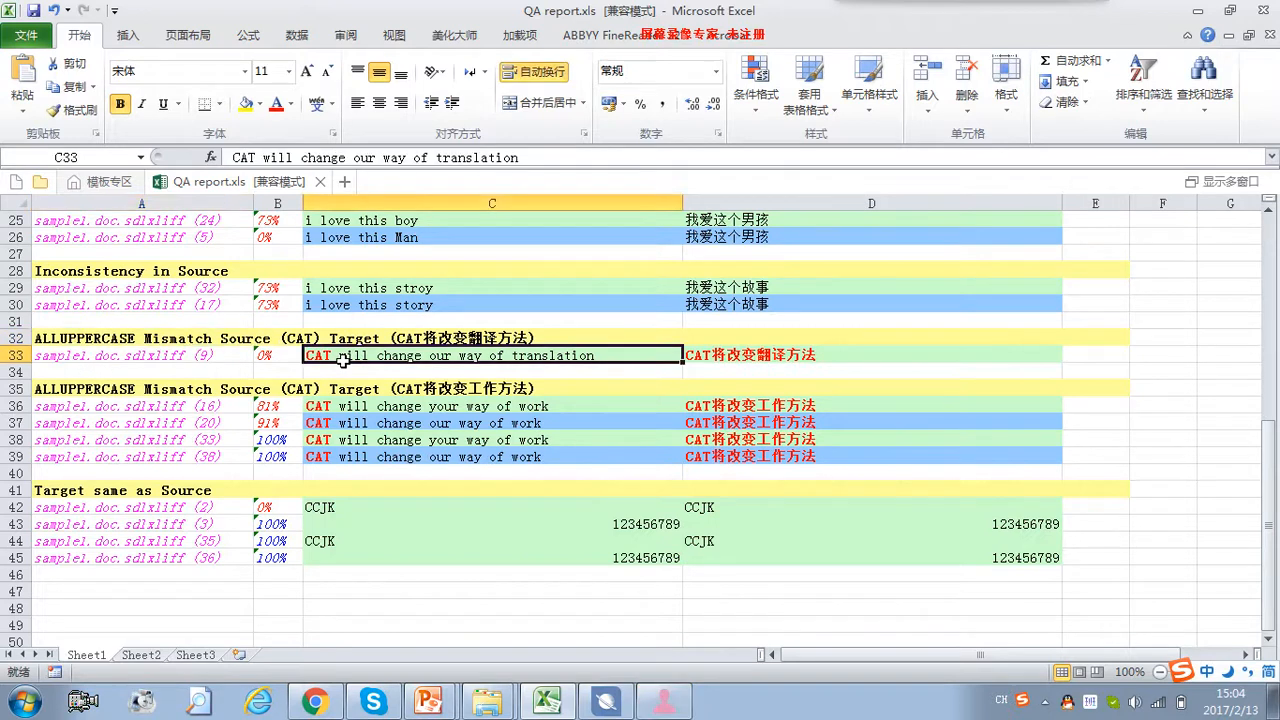
double_click(325, 356)
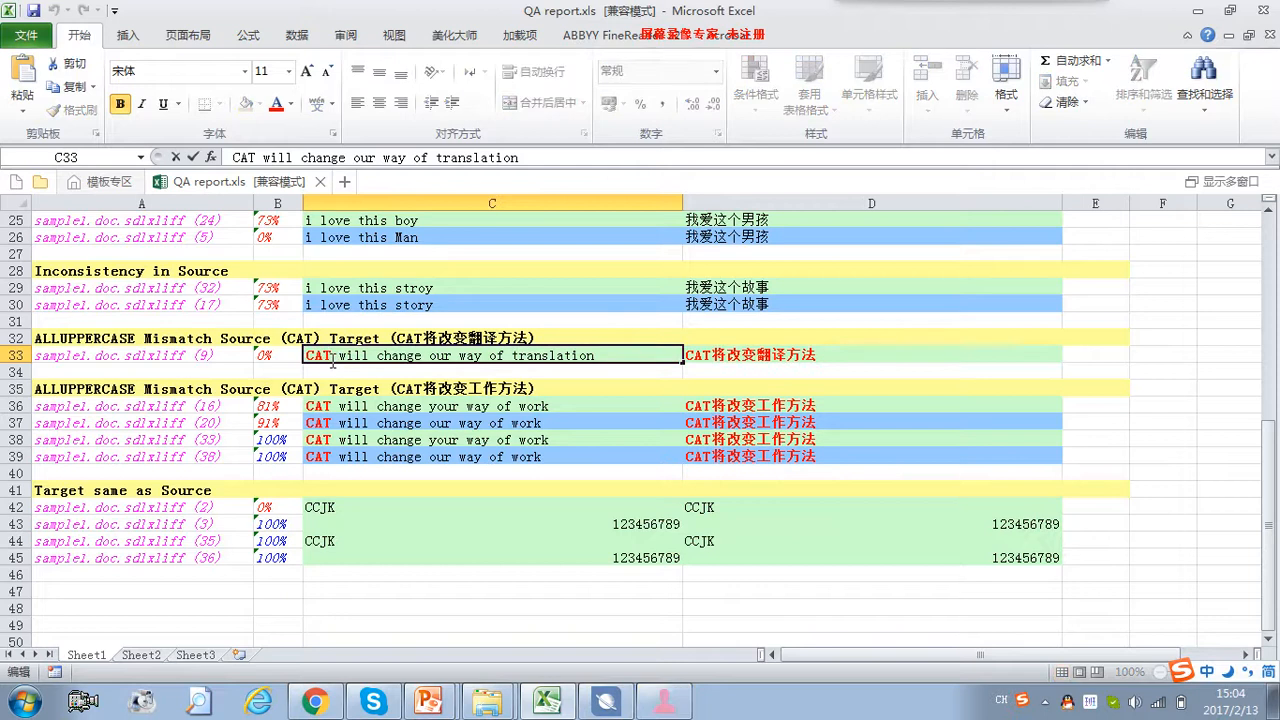
left_click_drag(333, 357, 305, 357)
key("Tab")
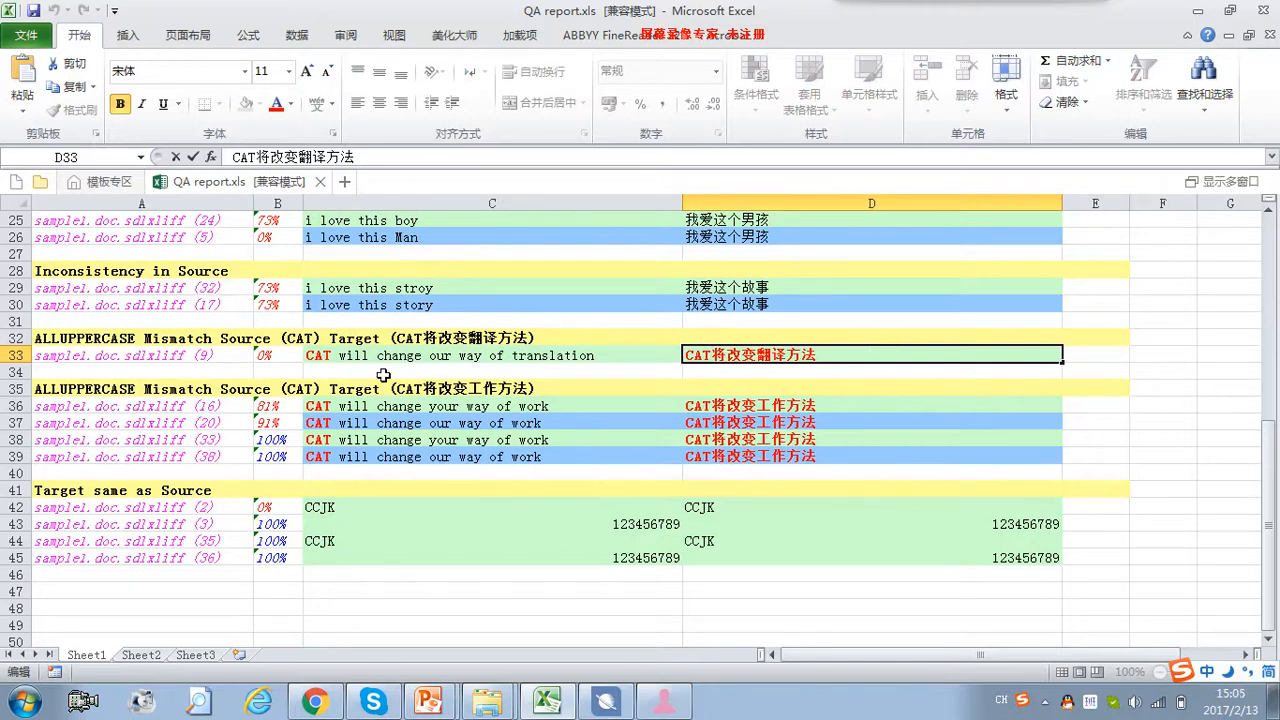
left_click(349, 423)
Compare the source and target cells under Target same as Source, covering the CCJK and number entries.
scroll(268, 450, "down", 2)
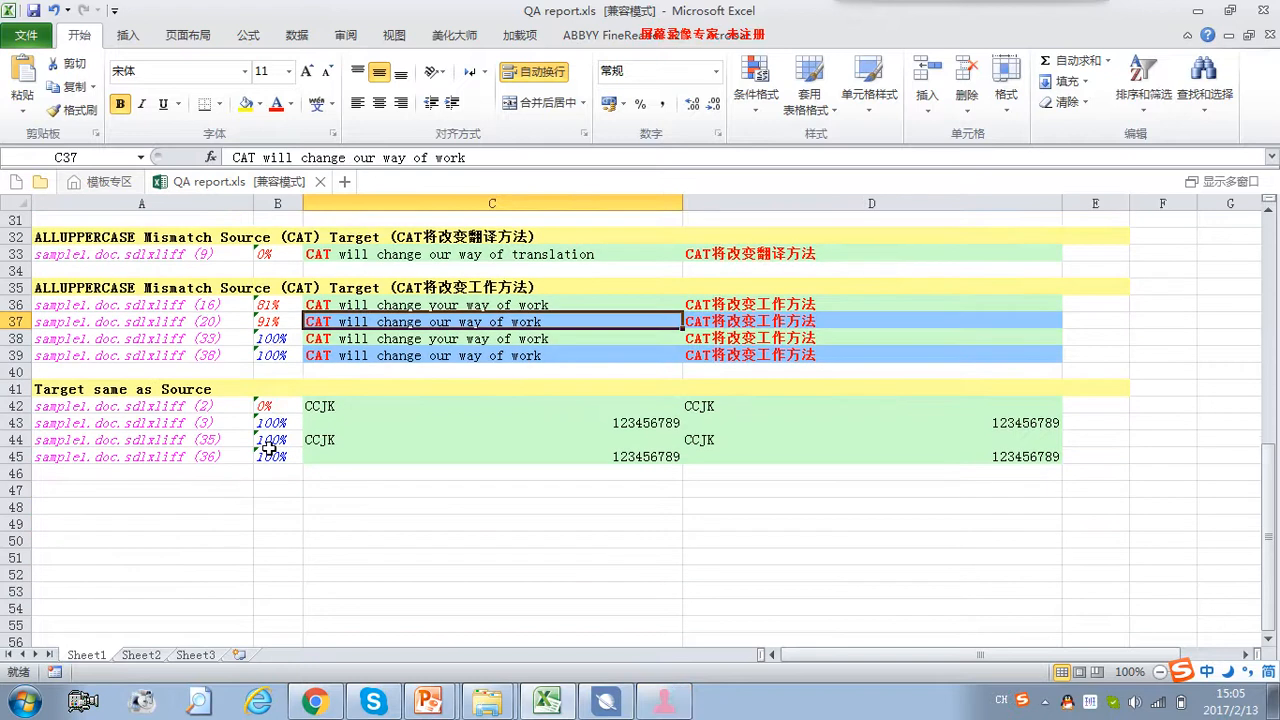
left_click(137, 391)
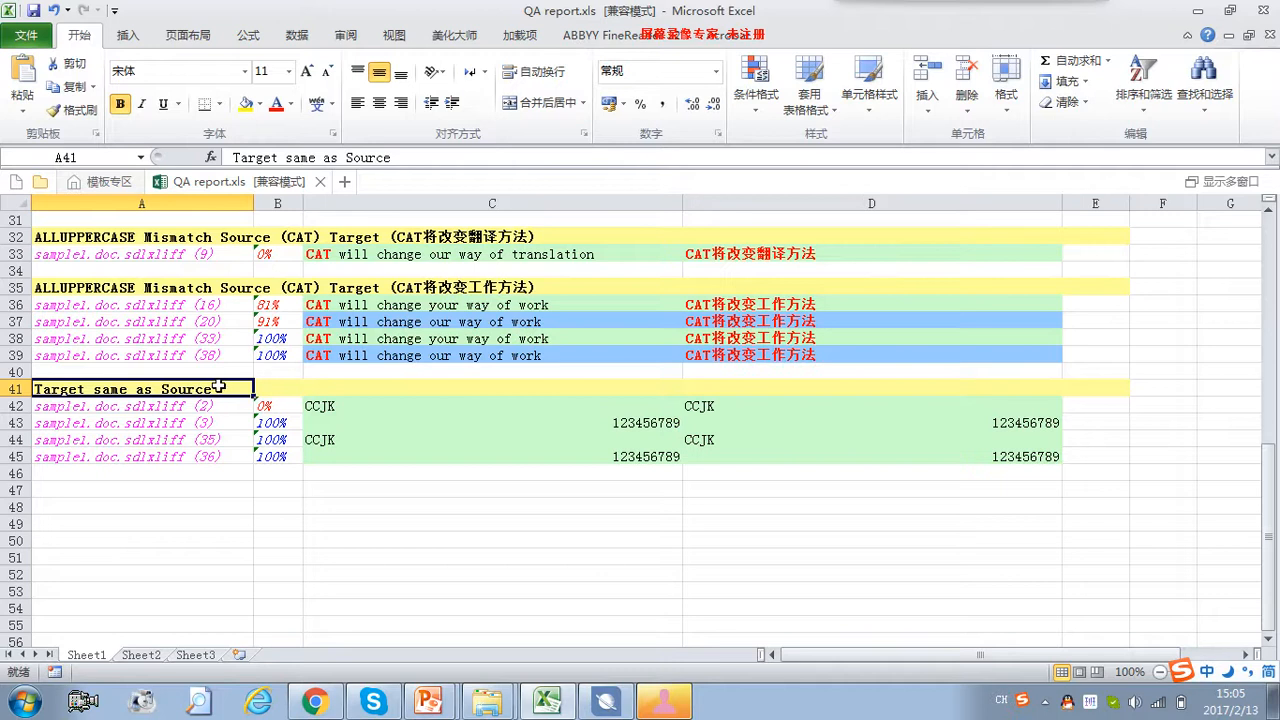
left_click(340, 406)
key("Right")
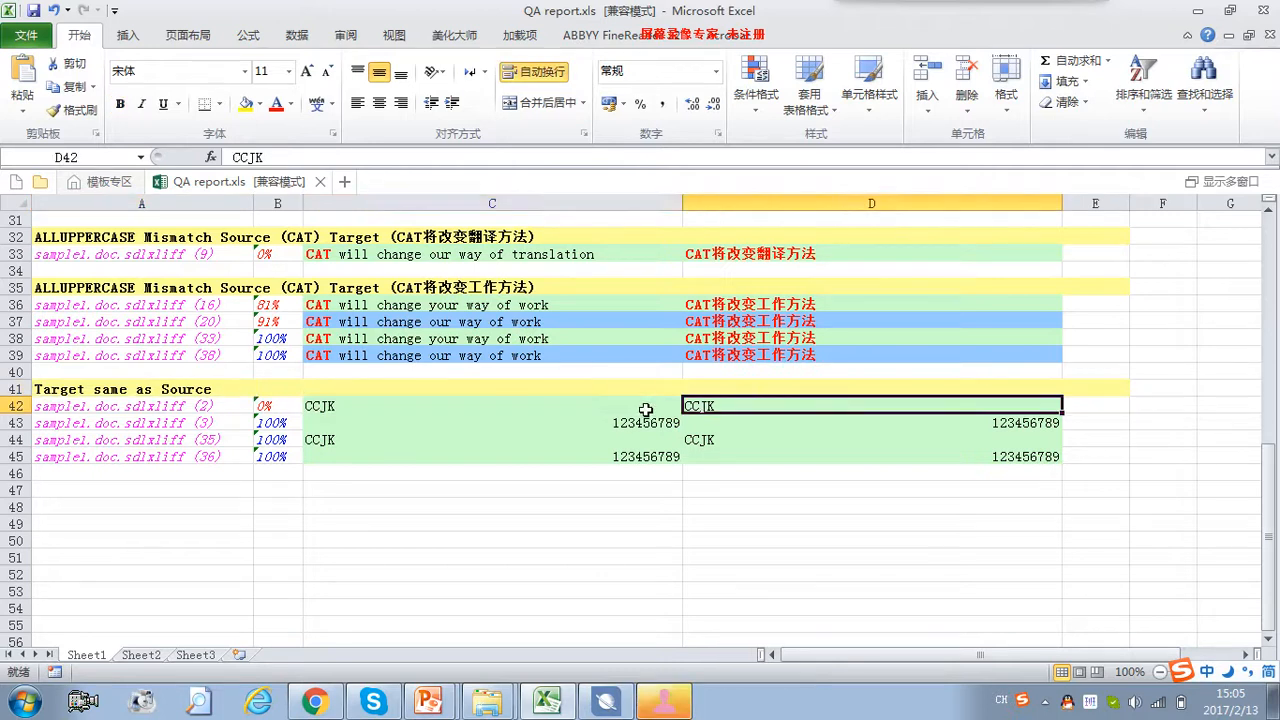
left_click(572, 428)
left_click(624, 411)
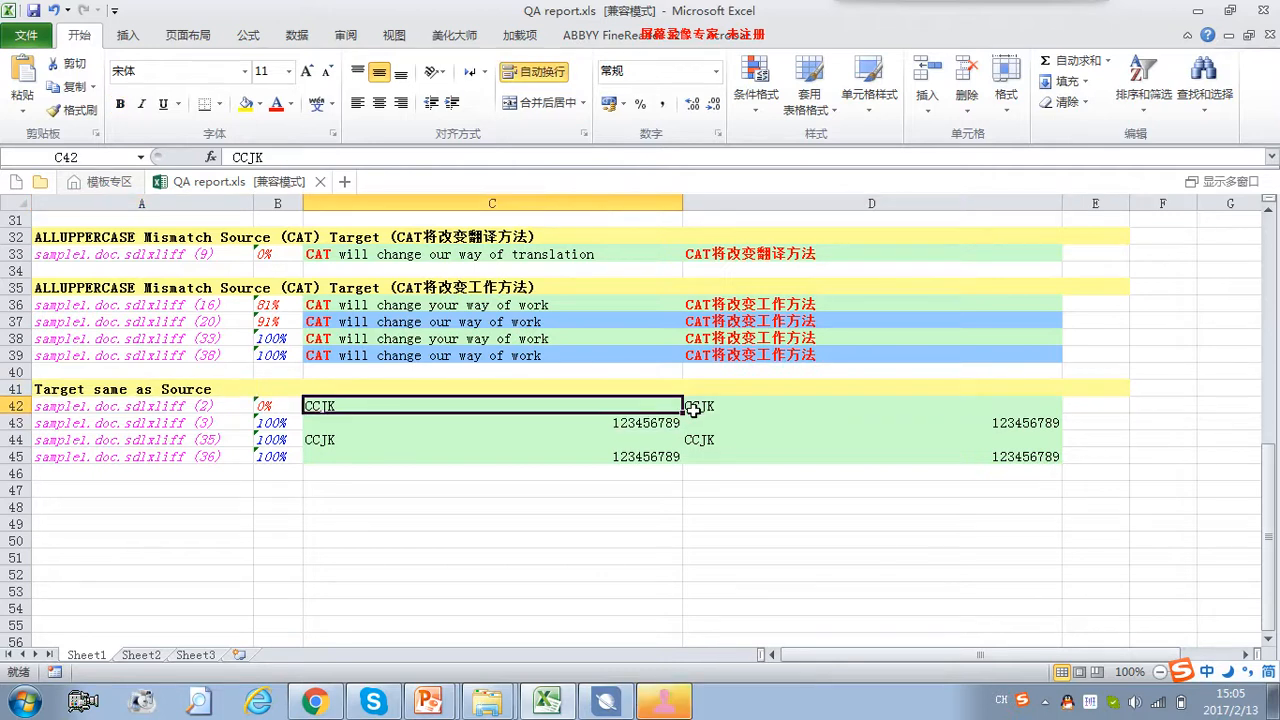
left_click(693, 410)
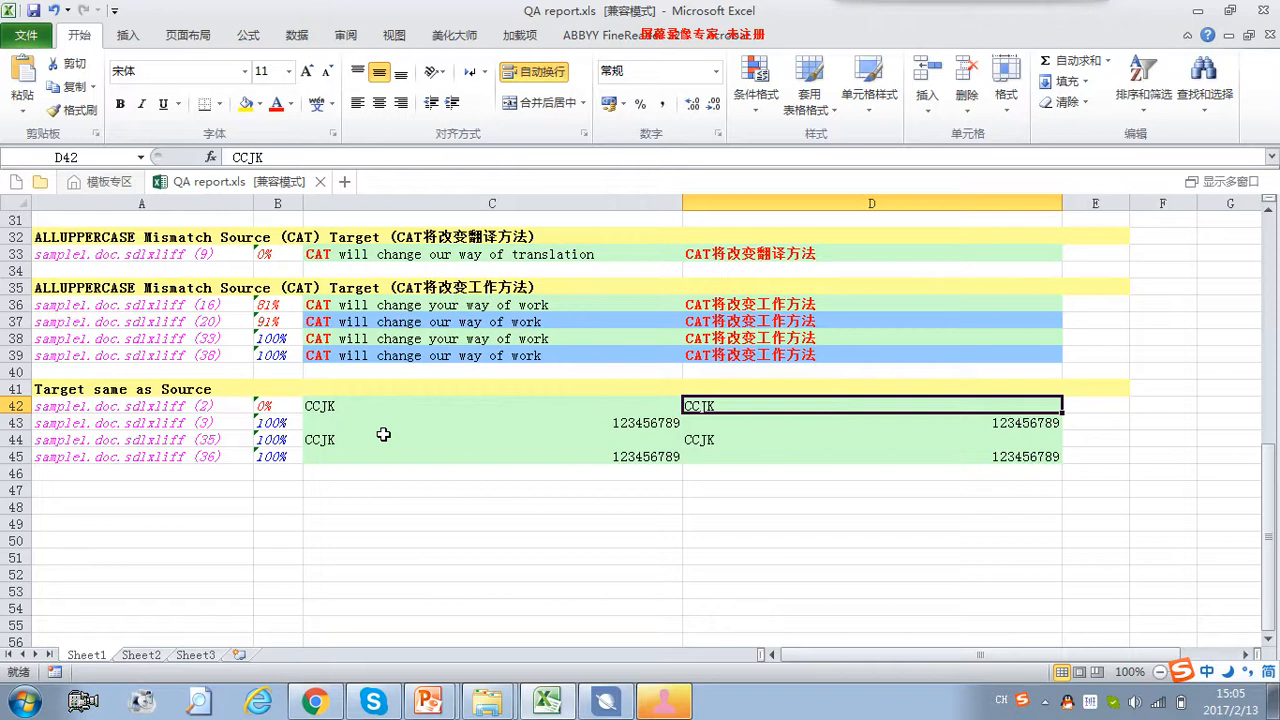
left_click(425, 421)
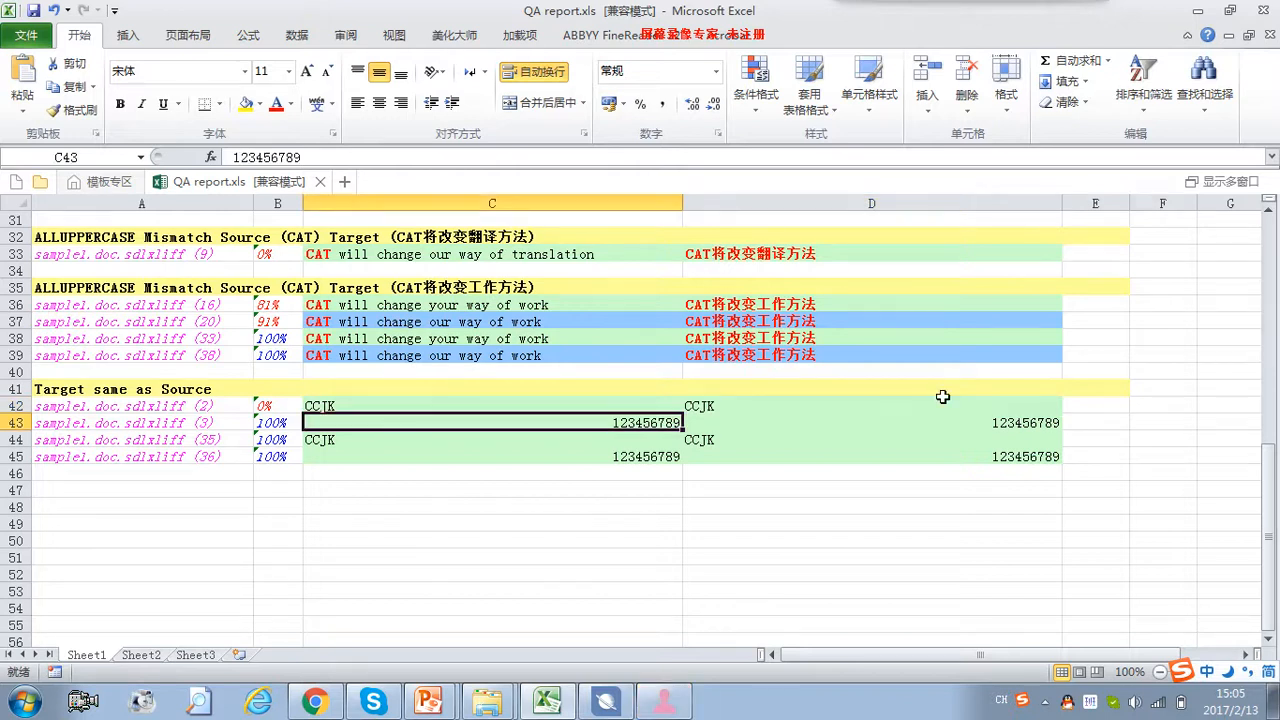
Return to the report's beginning, then switch to the Xbench folder and open sample1.doc.sdlxliff.
scroll(899, 427, "up", 3)
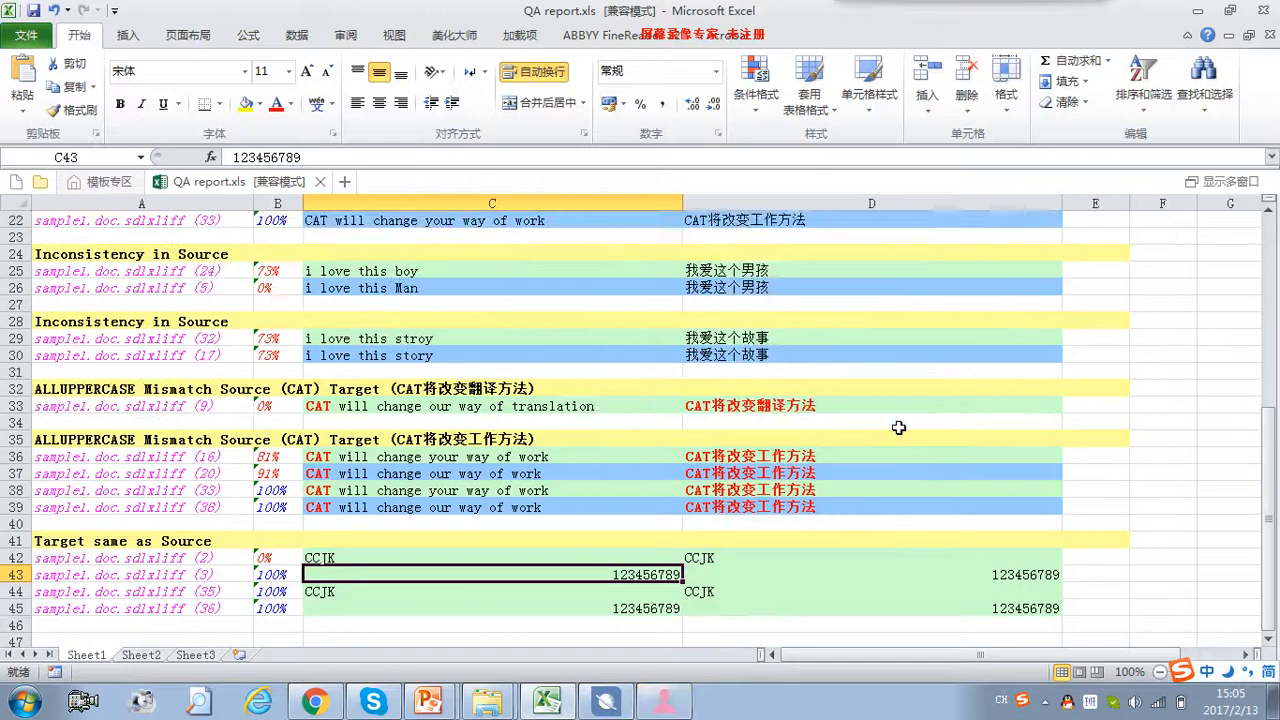
scroll(899, 427, "up", 7)
mouse_move(489, 707)
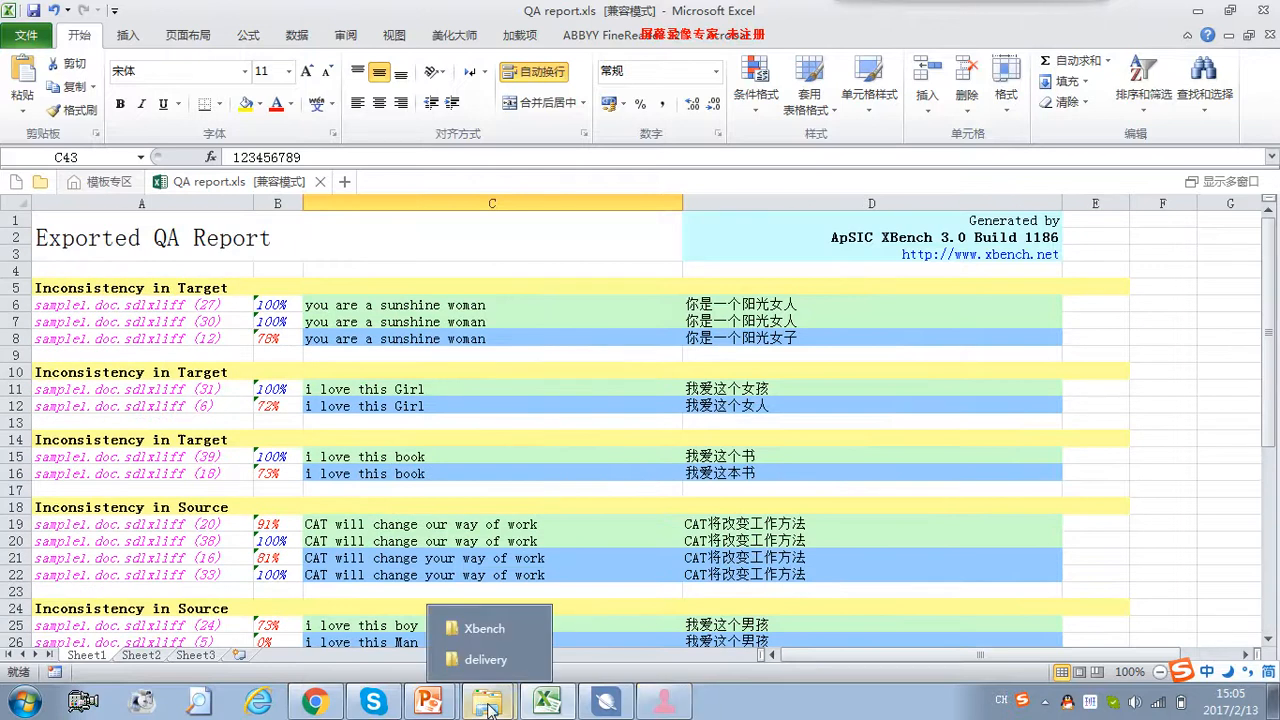
left_click(485, 628)
left_click(295, 190)
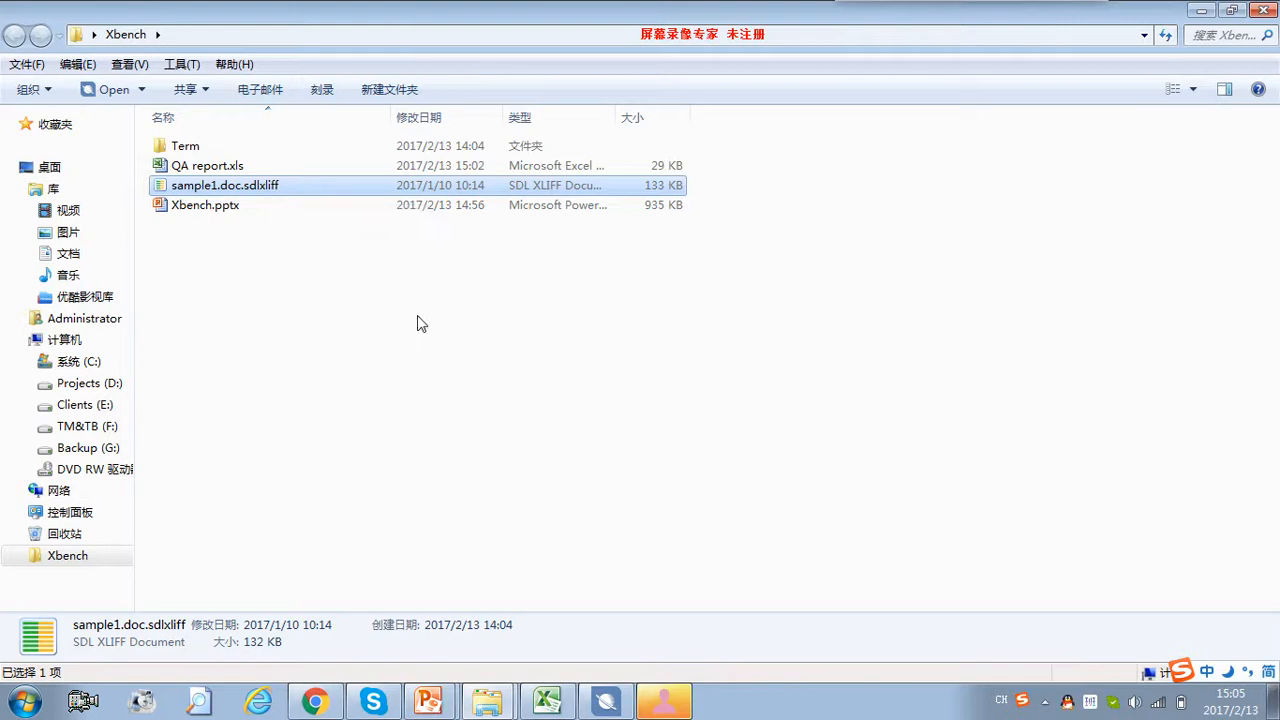
double_click(279, 189)
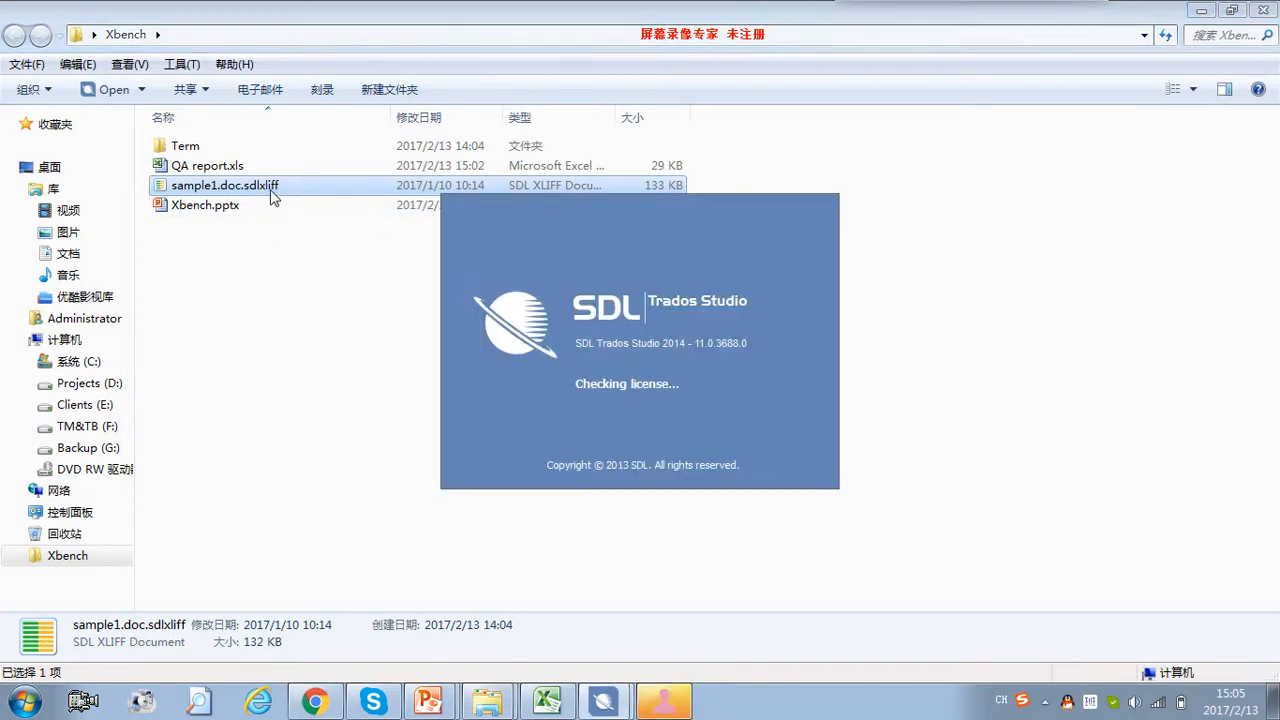
Bring SDL Trados Studio to the front, maximize its window and place the cursor in segment 4's target text.
left_click(610, 702)
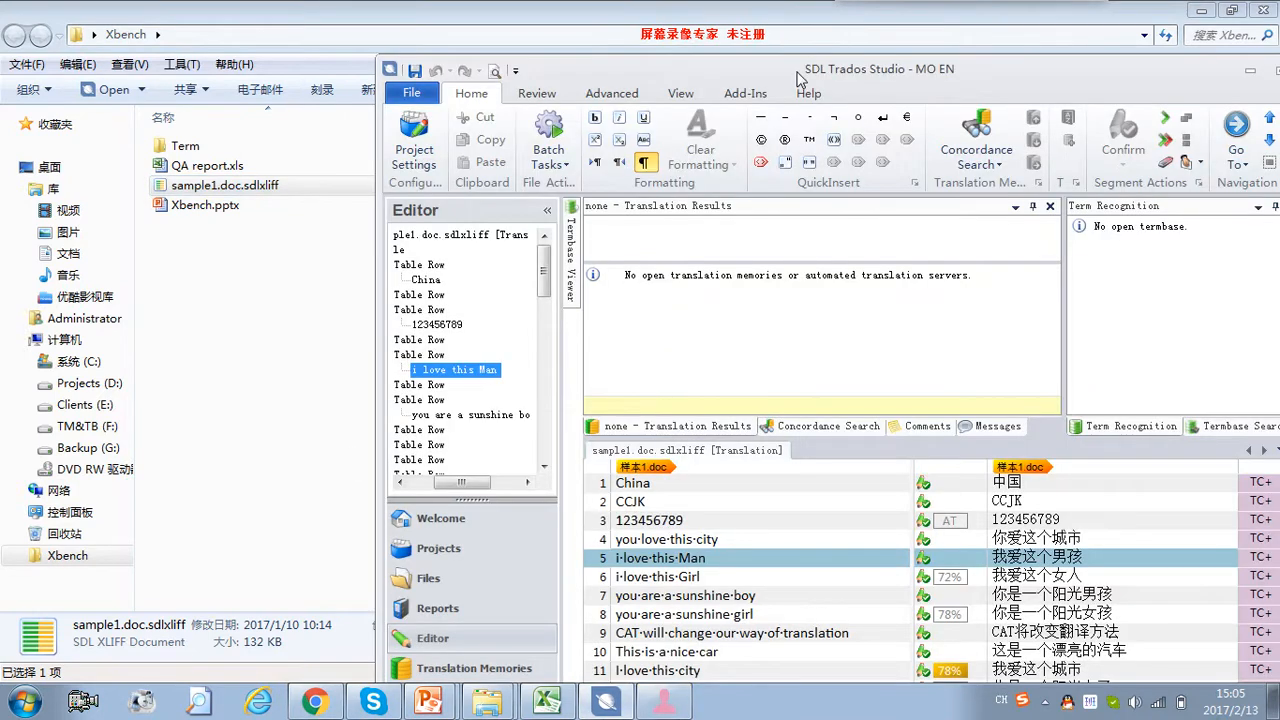
left_click_drag(905, 73, 715, 55)
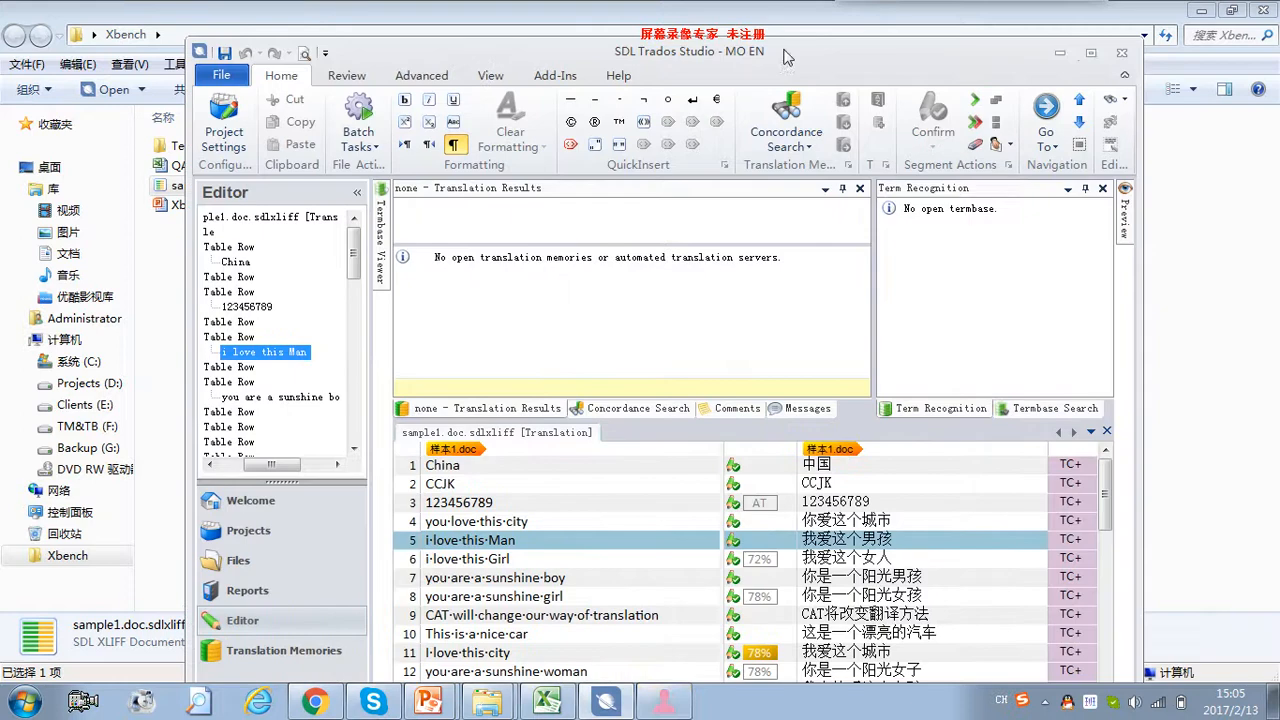
left_click(1091, 52)
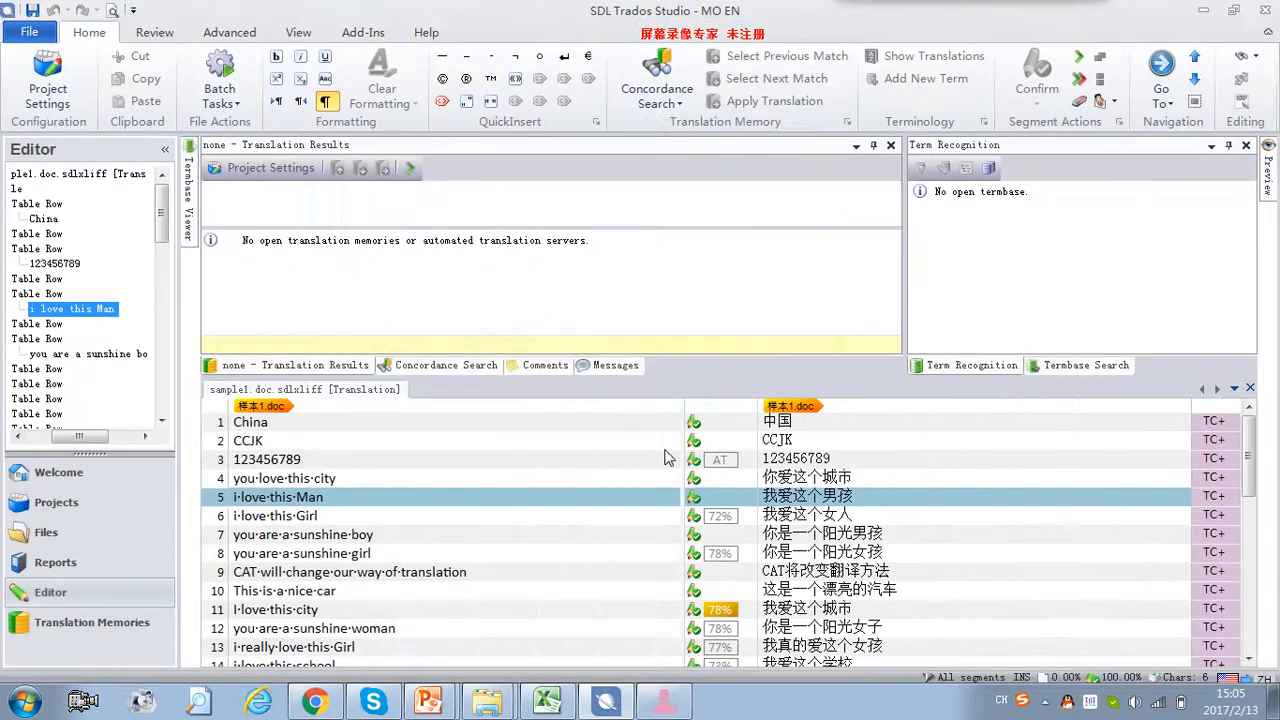
left_click(838, 477)
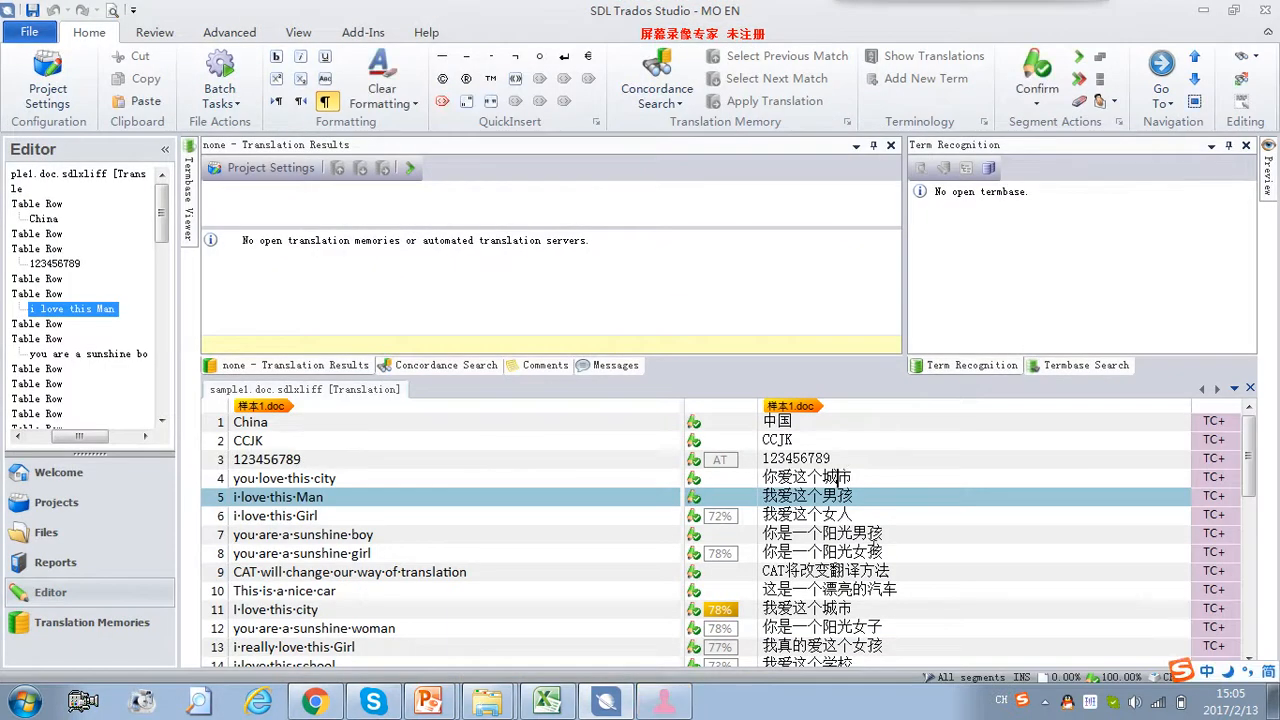
Look through the source and target segments of sample1.doc.sdlxliff, referring briefly to the Excel QA report.
scroll(870, 540, "up", 2)
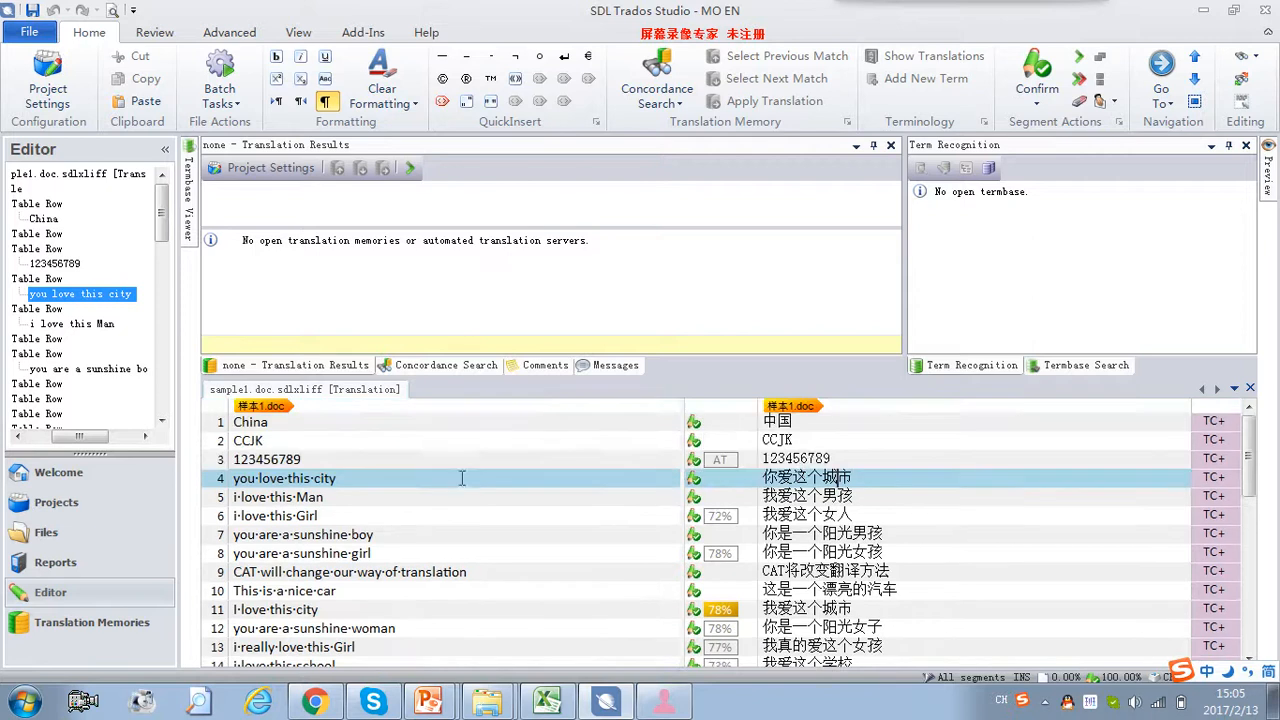
left_click(884, 462)
scroll(945, 538, "down", 8)
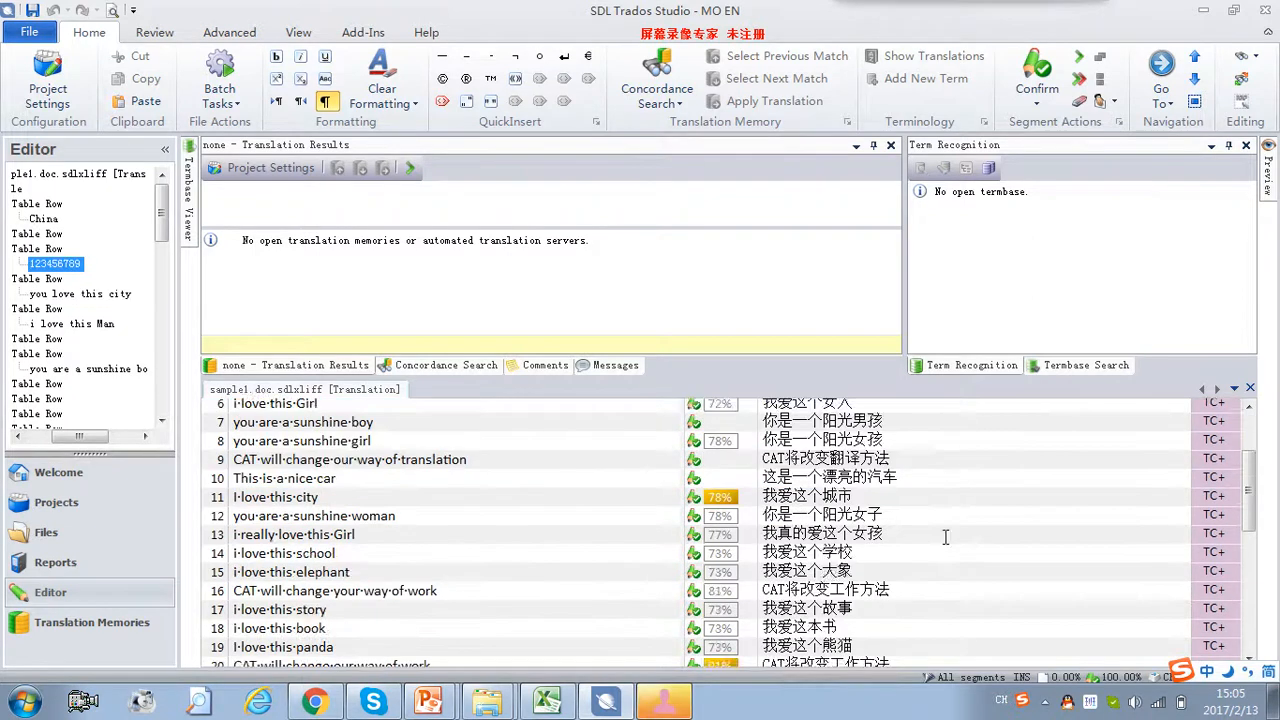
scroll(945, 538, "down", 2)
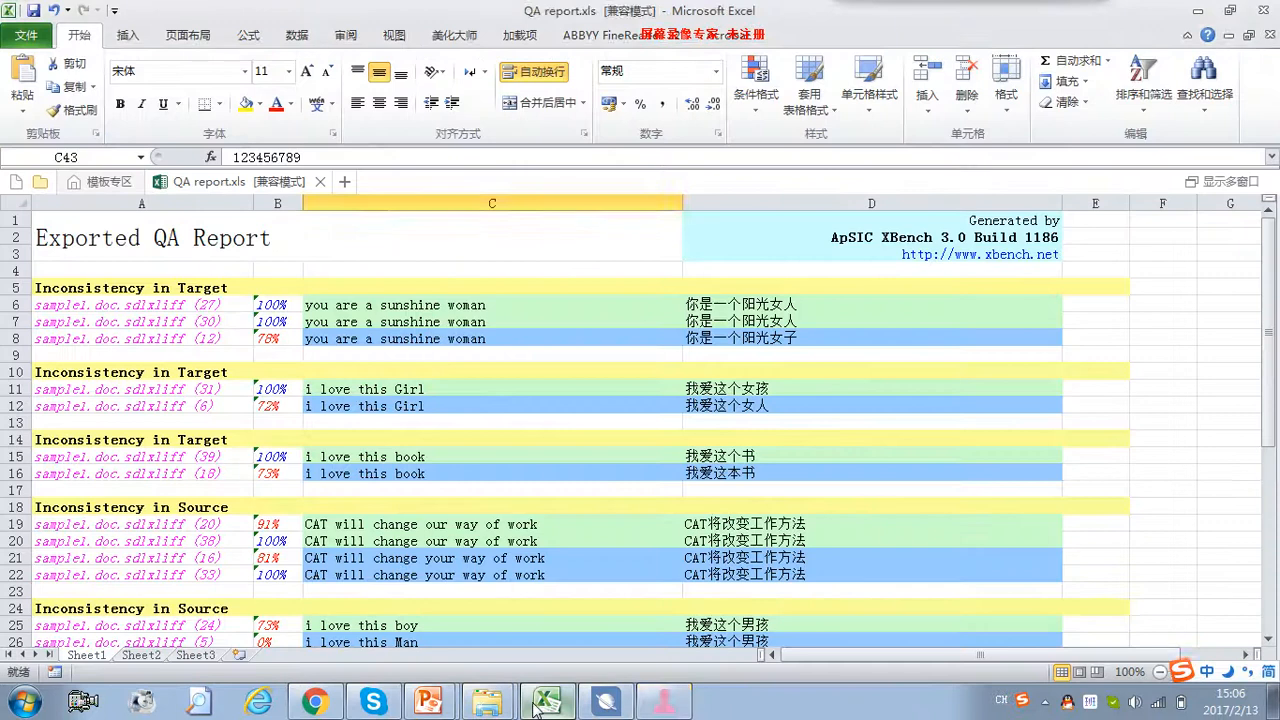
left_click(537, 704)
left_click(537, 704)
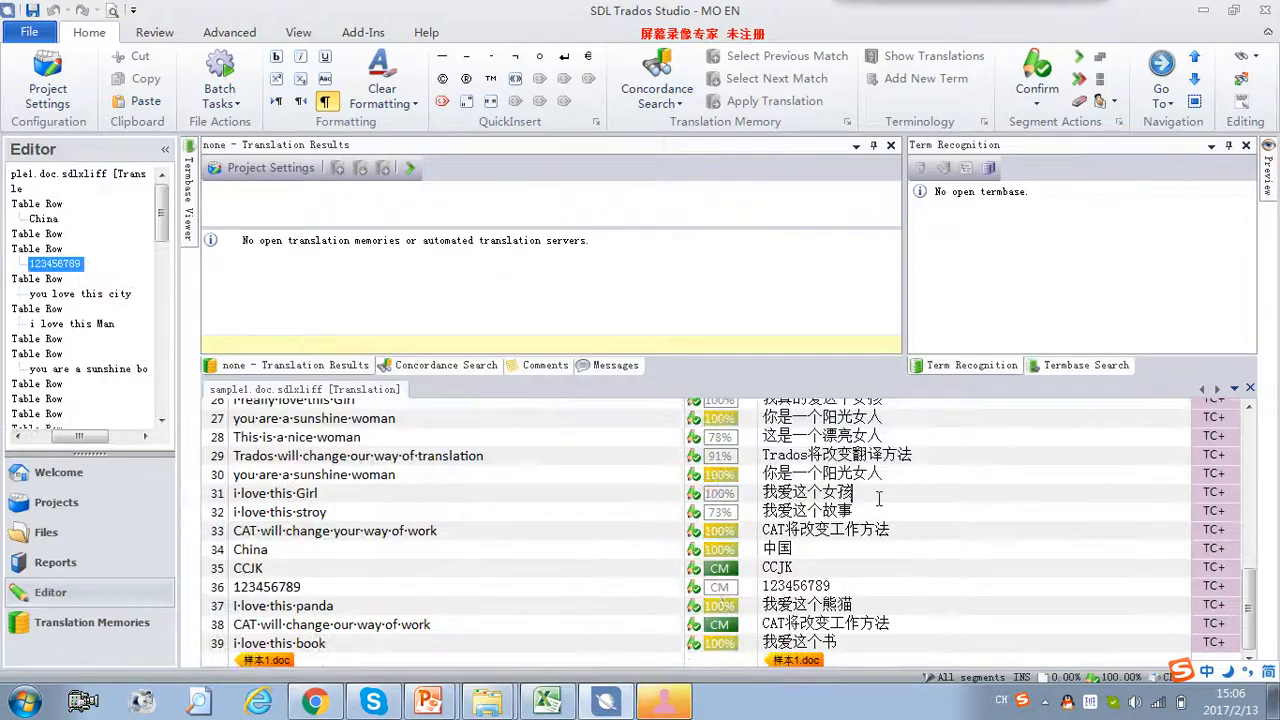
scroll(700, 530, "up", 5)
scroll(860, 568, "up", 5)
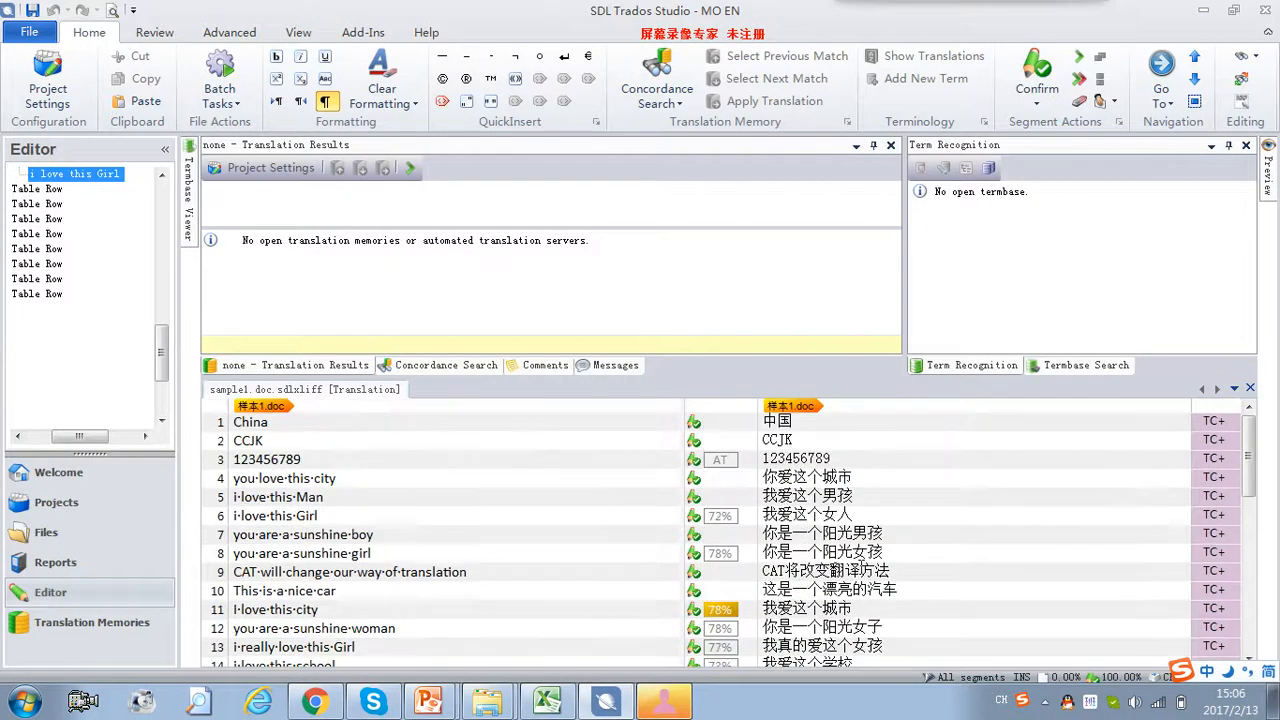
Minimize the Trados and Xbench folder windows, then launch ApSIC Xbench from the desktop and restore it to a smaller window.
left_click(1206, 10)
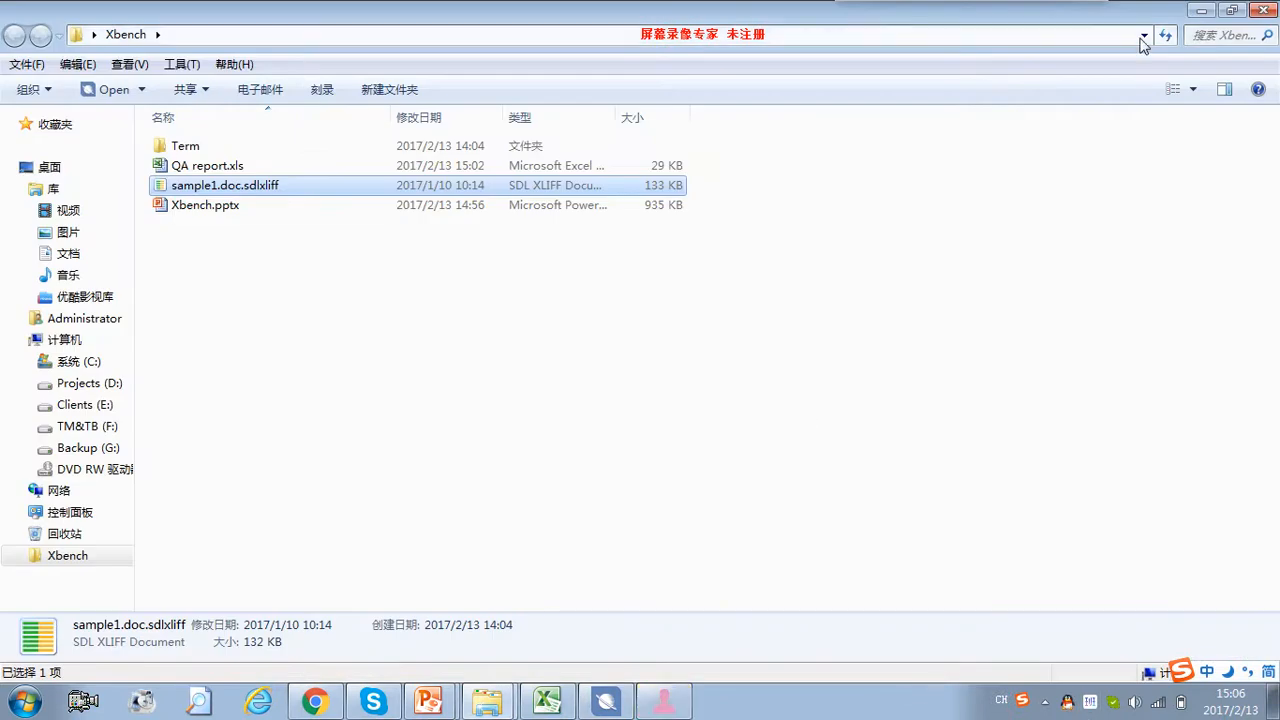
left_click(1202, 10)
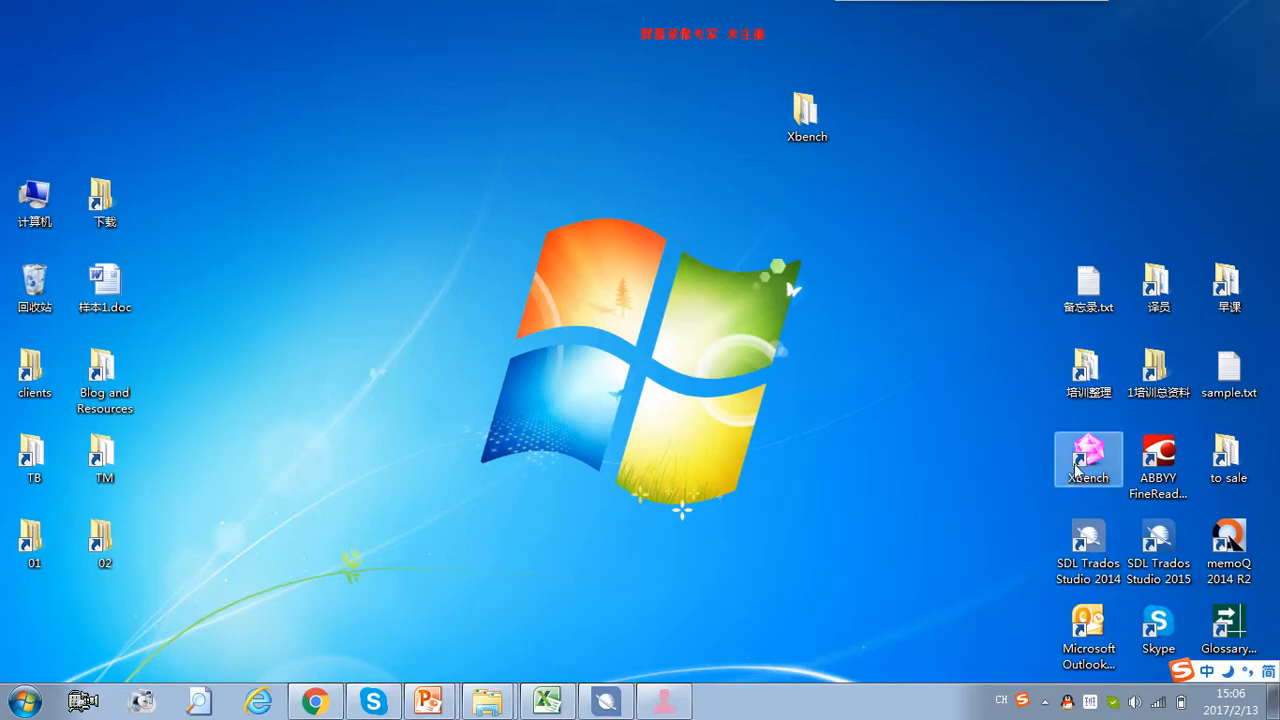
double_click(1090, 486)
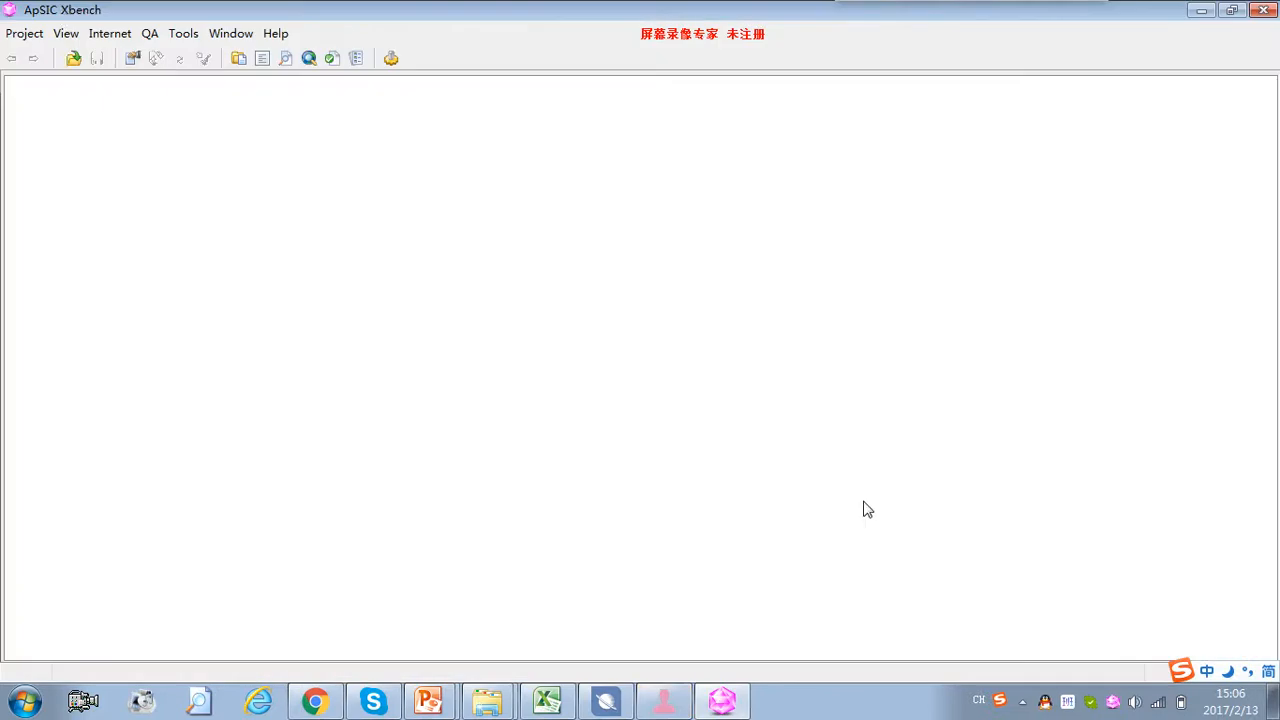
left_click_drag(740, 44, 740, 44)
left_click_drag(625, 48, 789, 27)
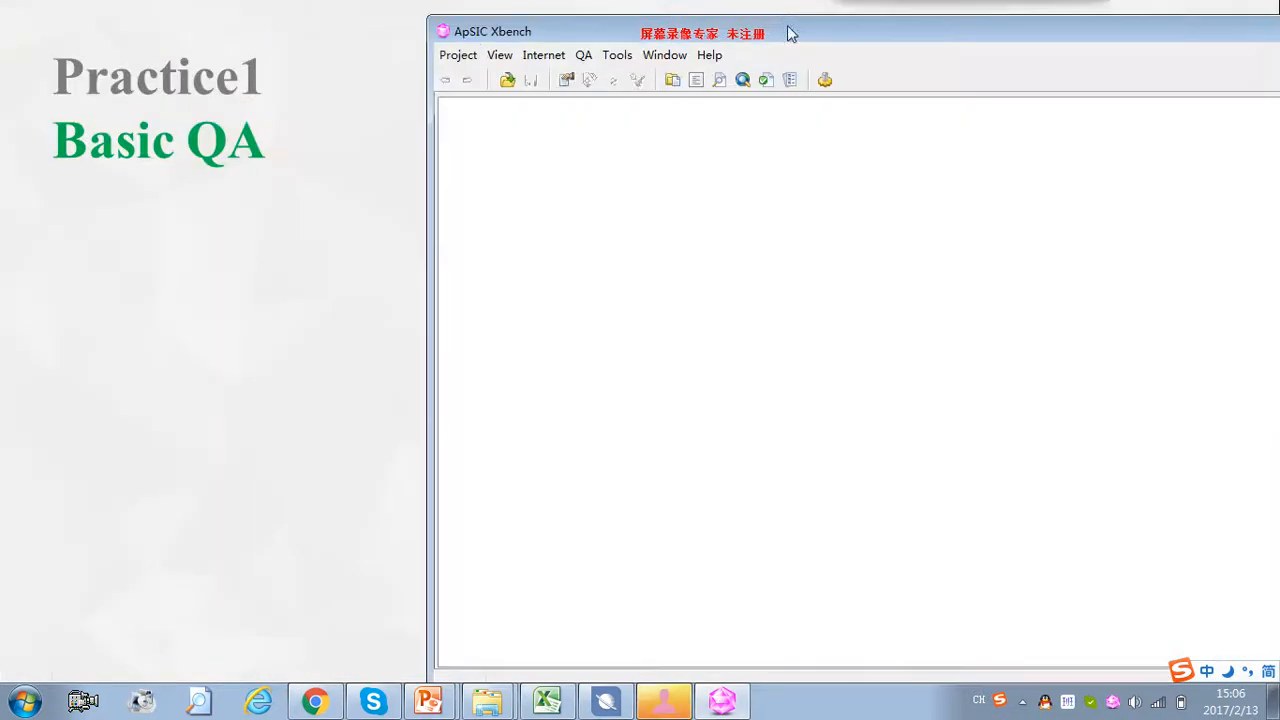
Create a new Xbench project and move its Project Properties dialog clear for adding files.
left_click(469, 58)
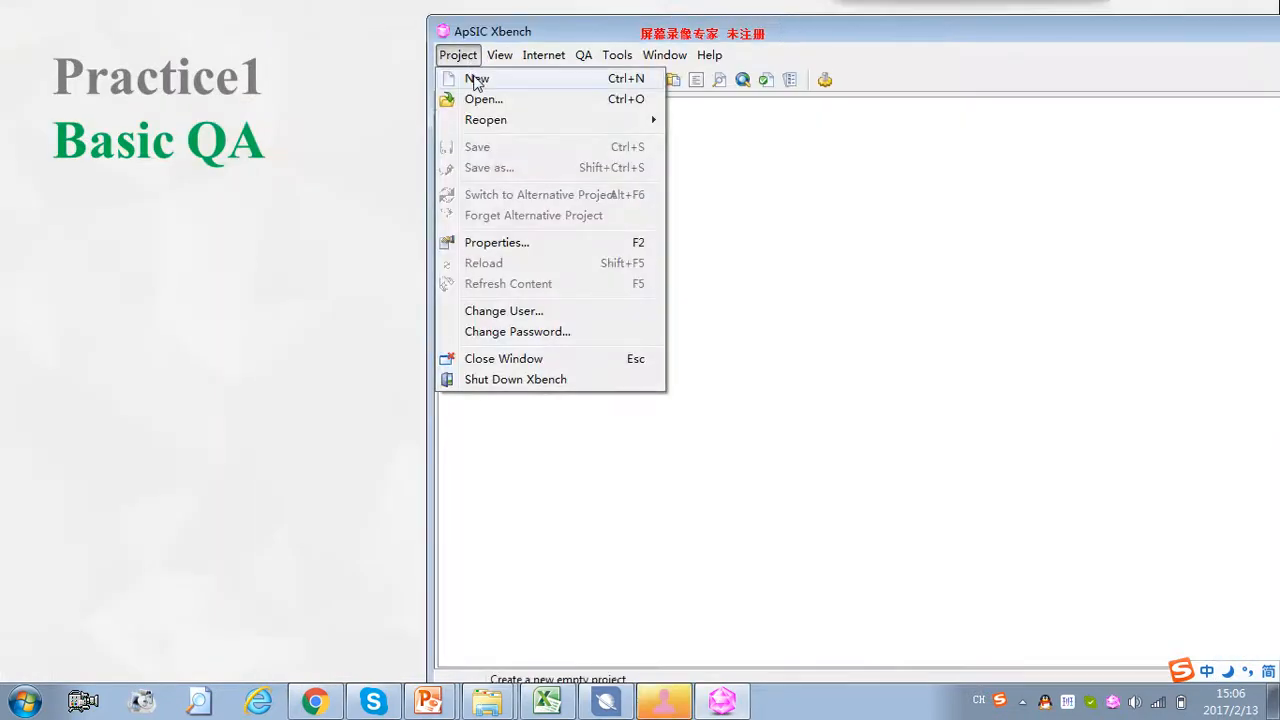
left_click(460, 57)
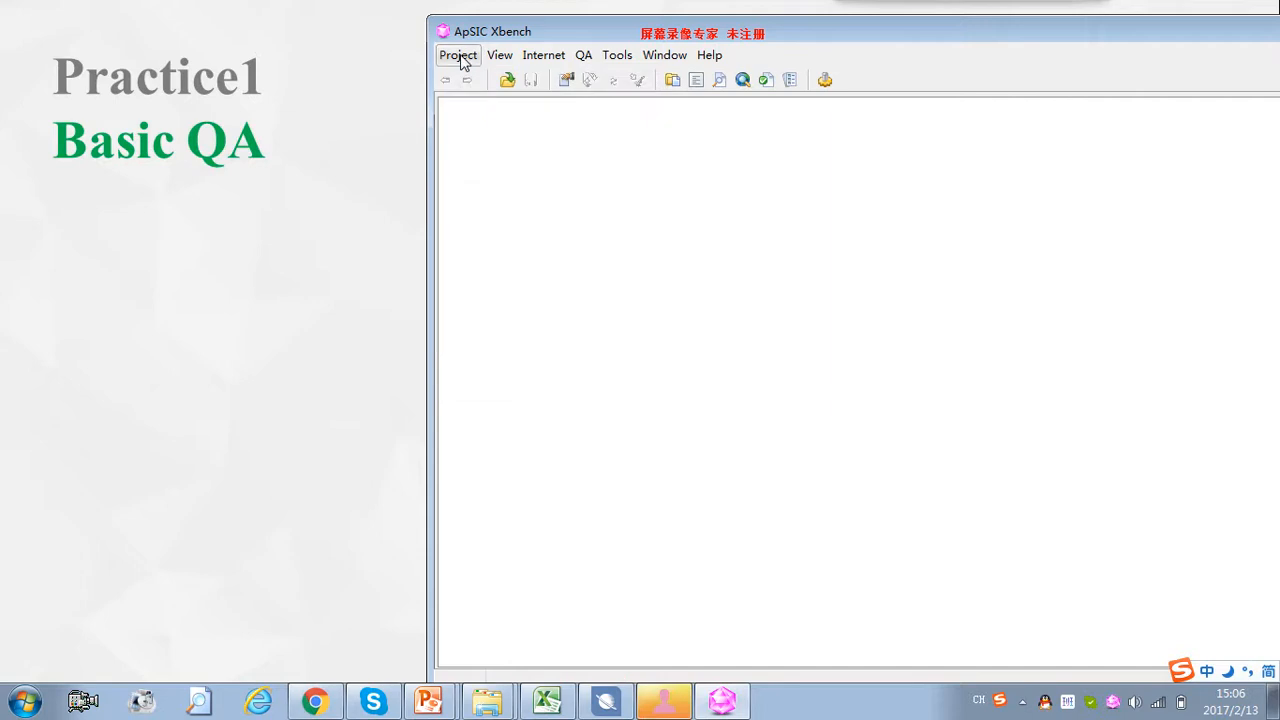
left_click(461, 58)
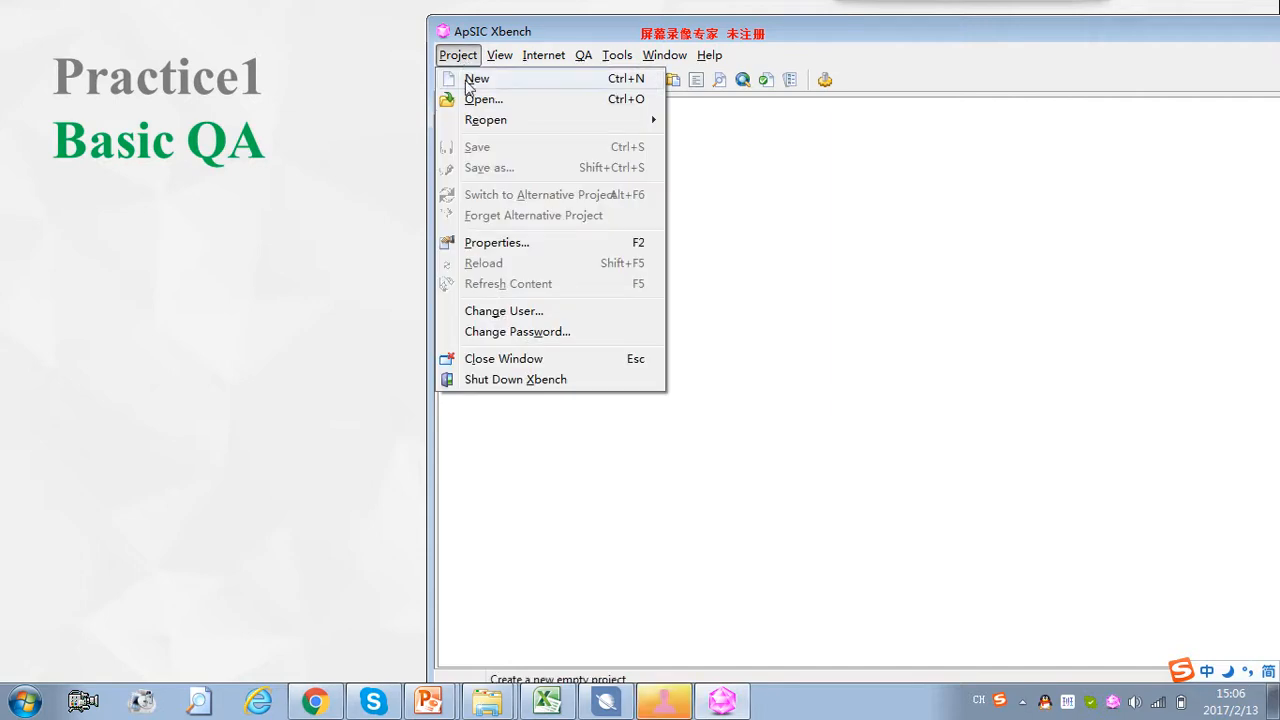
left_click(478, 80)
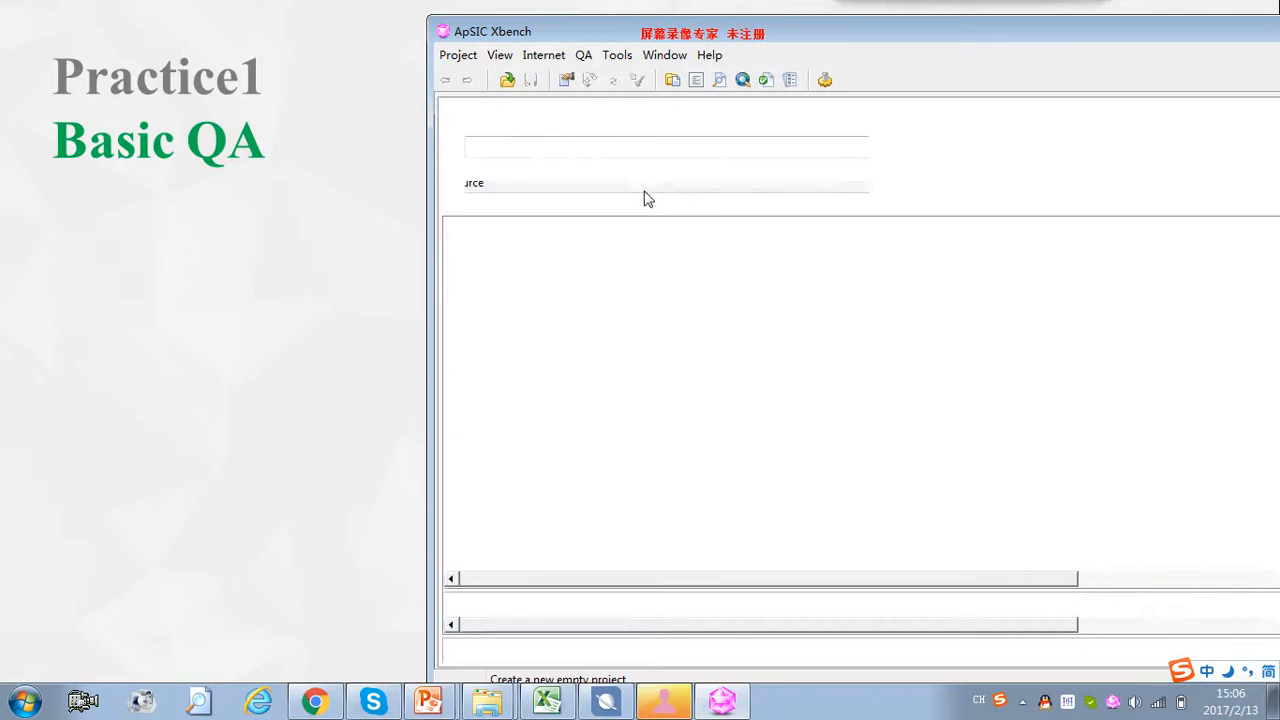
left_click_drag(690, 200, 605, 148)
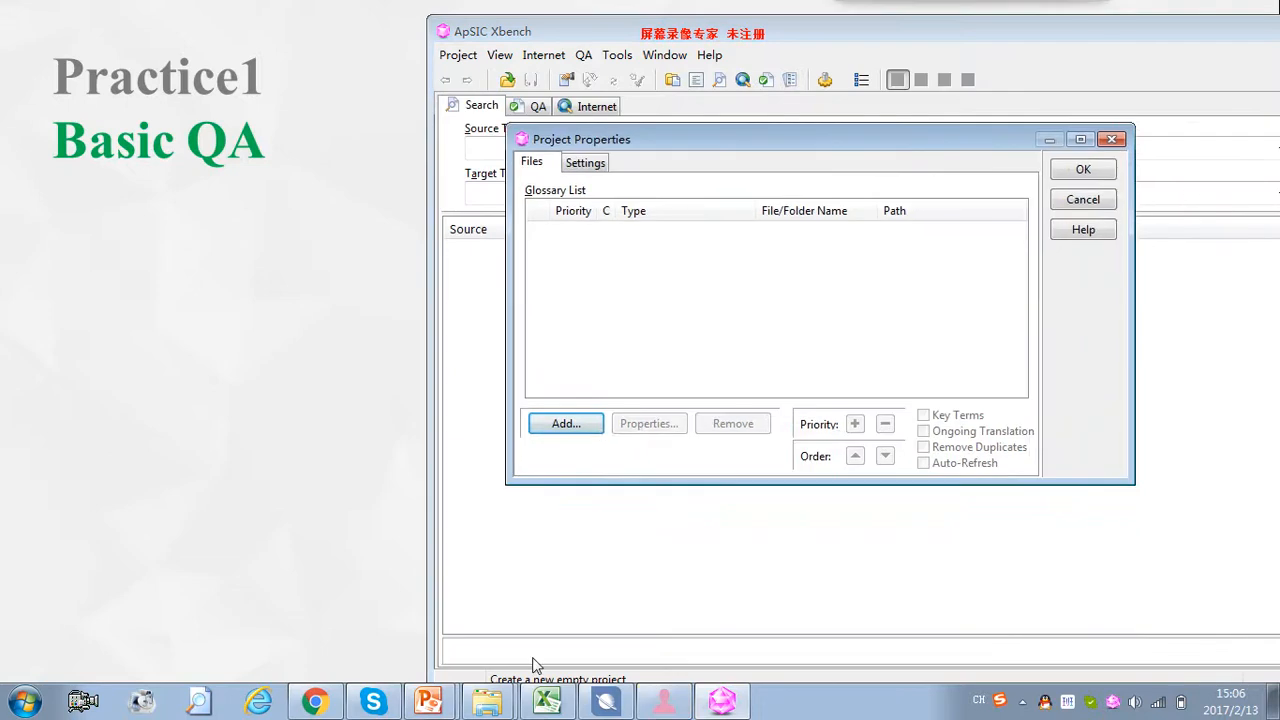
Add sample1.doc.sdlxliff from the Xbench folder to the project's glossary list as a Trados Studio File with Ongoing translation enabled.
mouse_move(487, 700)
left_click(486, 630)
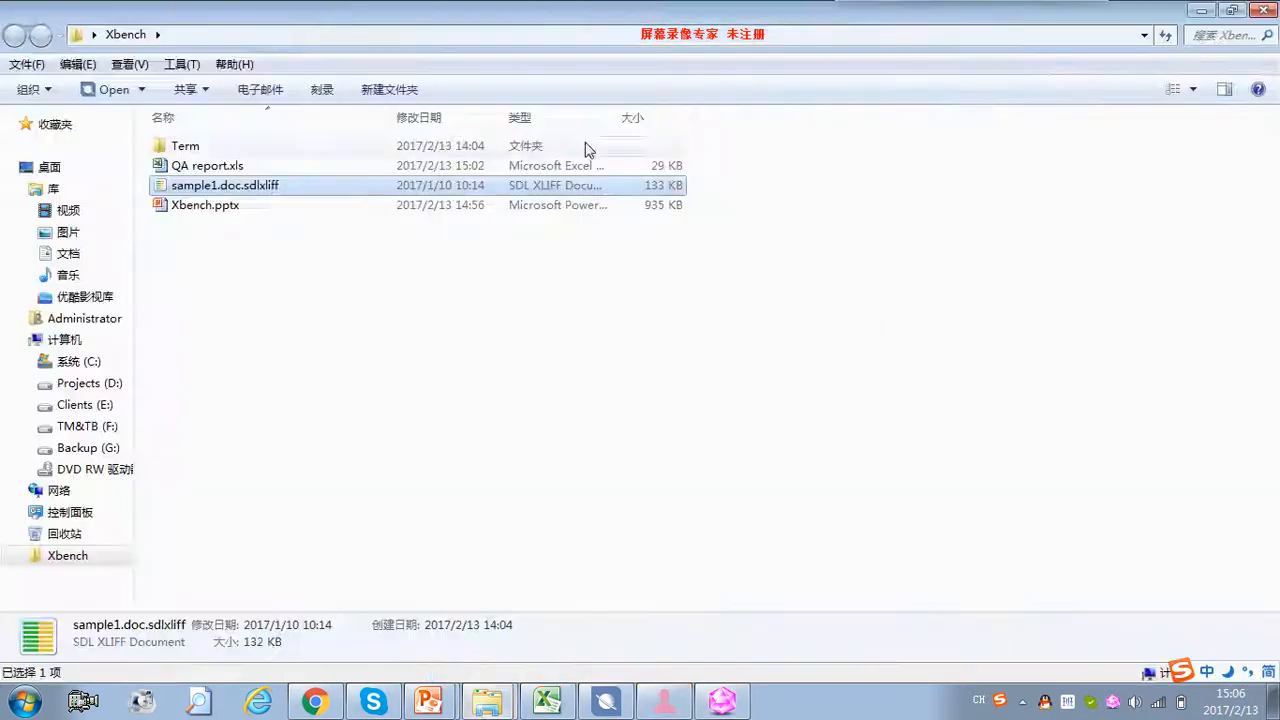
left_click_drag(610, 12, 1126, 168)
left_click_drag(992, 167, 960, 130)
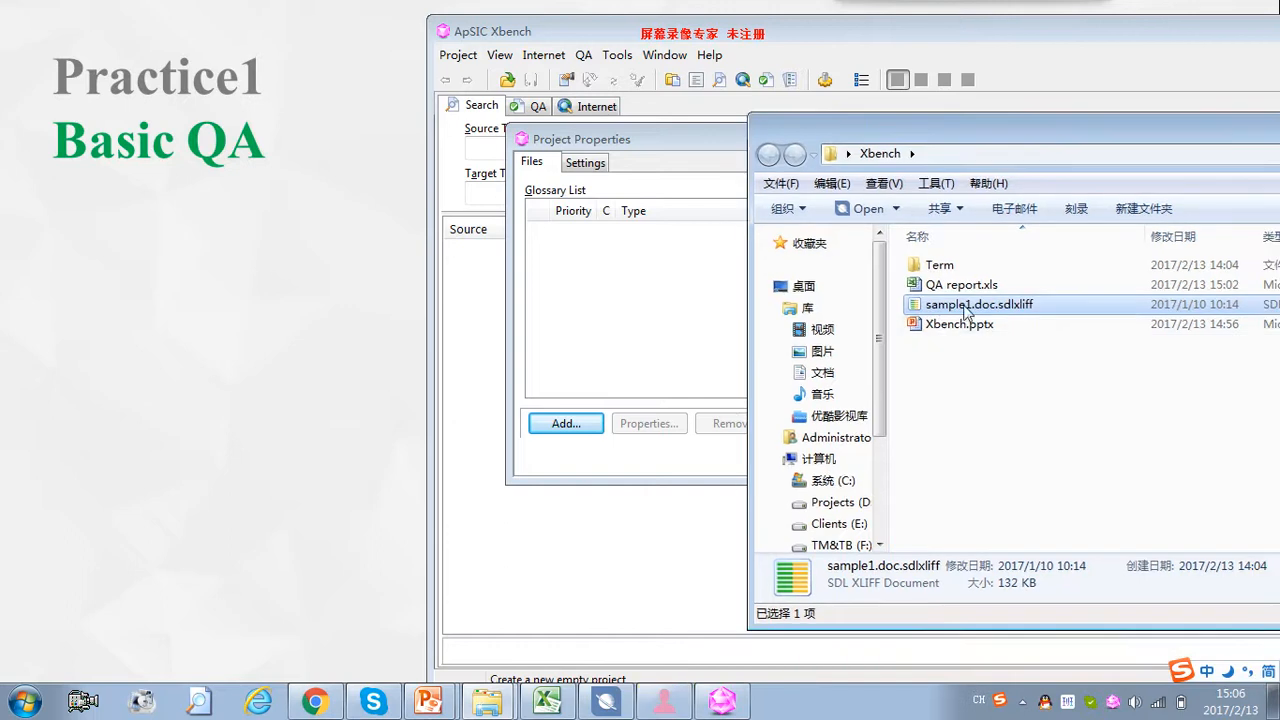
left_click_drag(966, 312, 702, 286)
left_click_drag(640, 286, 608, 283)
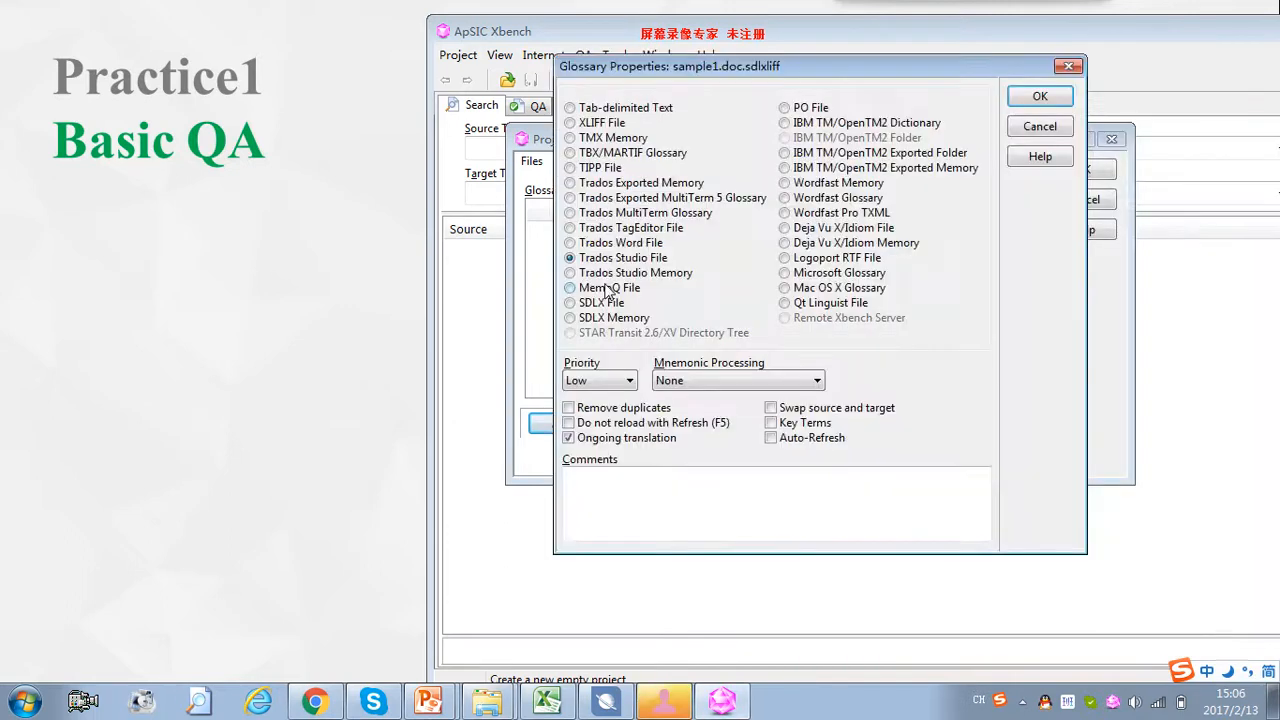
left_click(590, 259)
left_click(1040, 98)
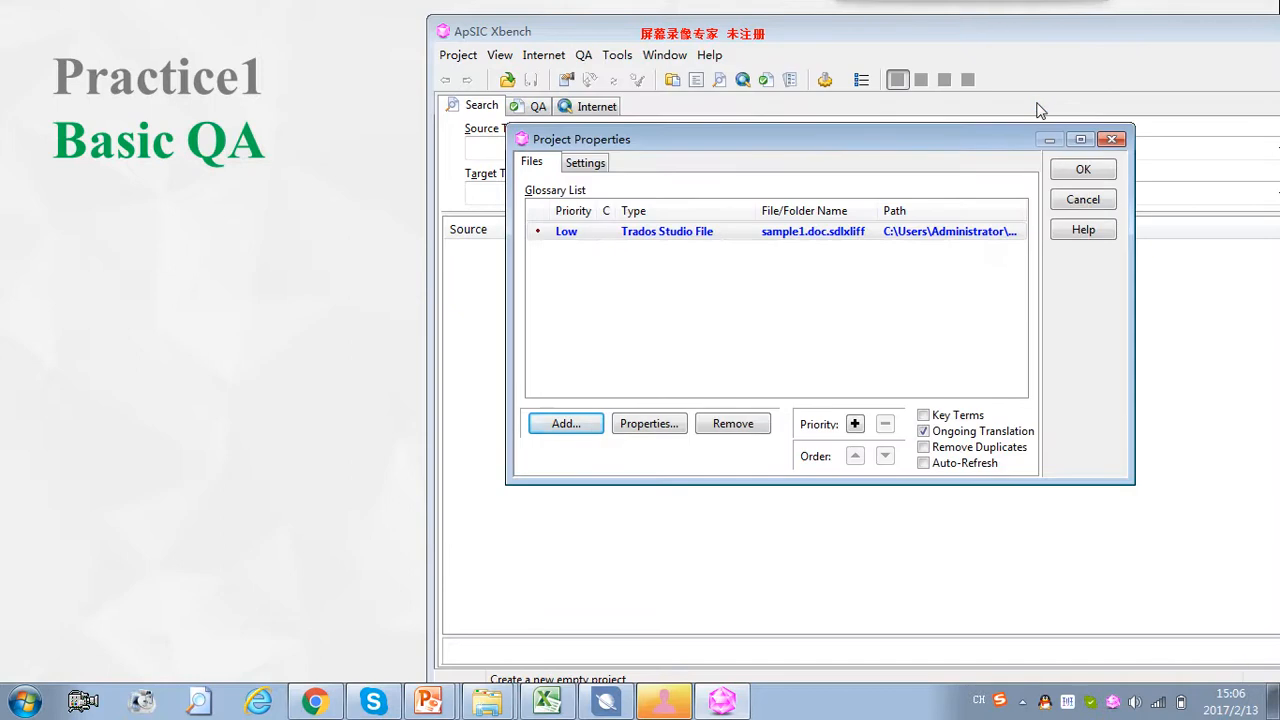
left_click(565, 424)
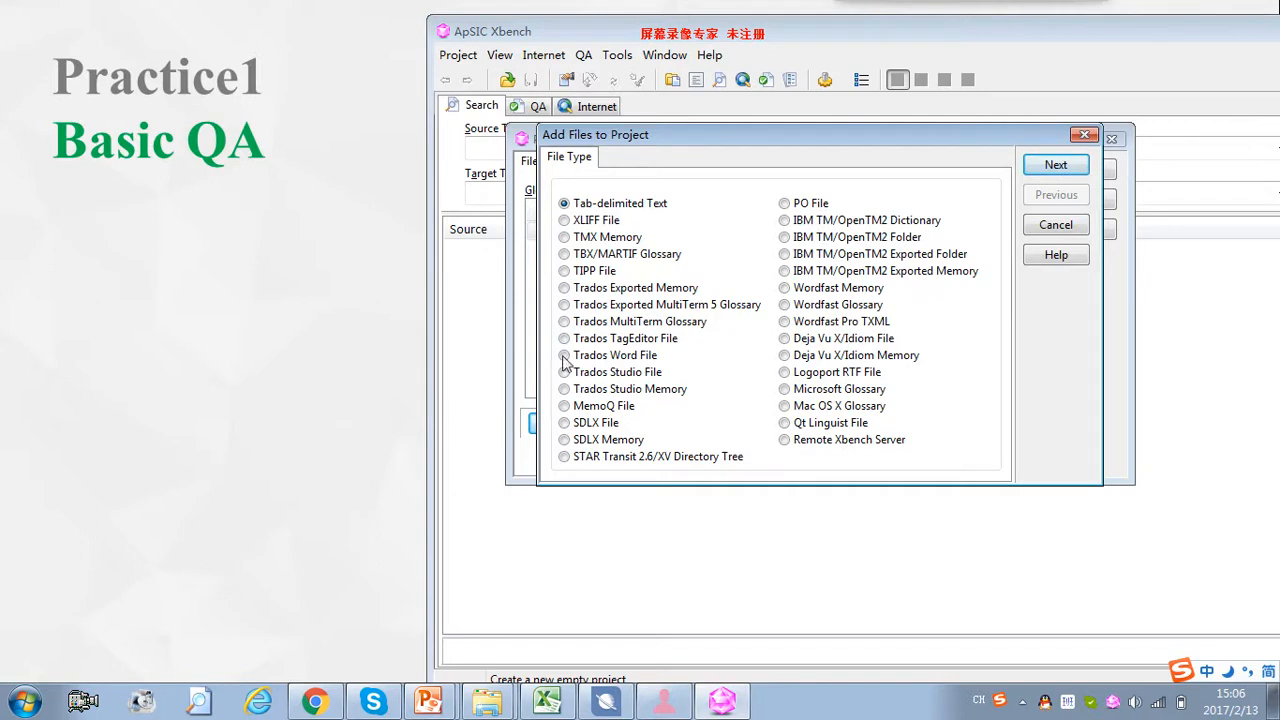
left_click(577, 375)
left_click(1056, 166)
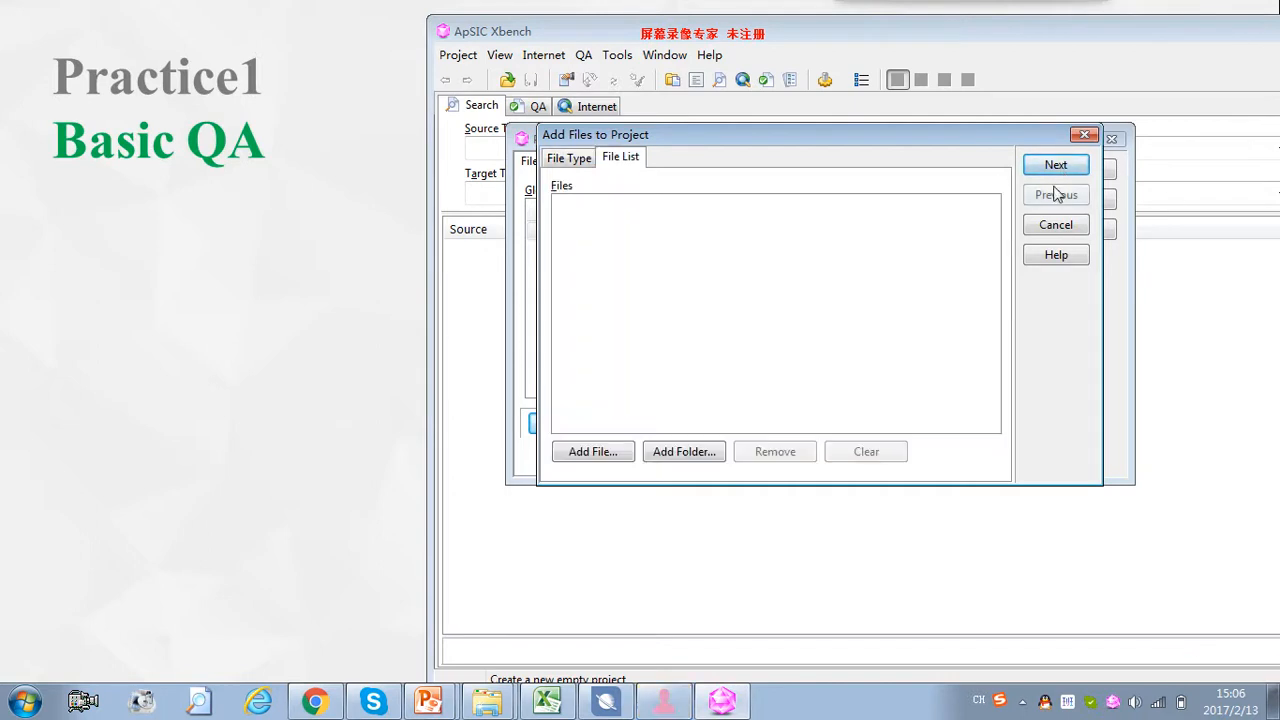
left_click(571, 160)
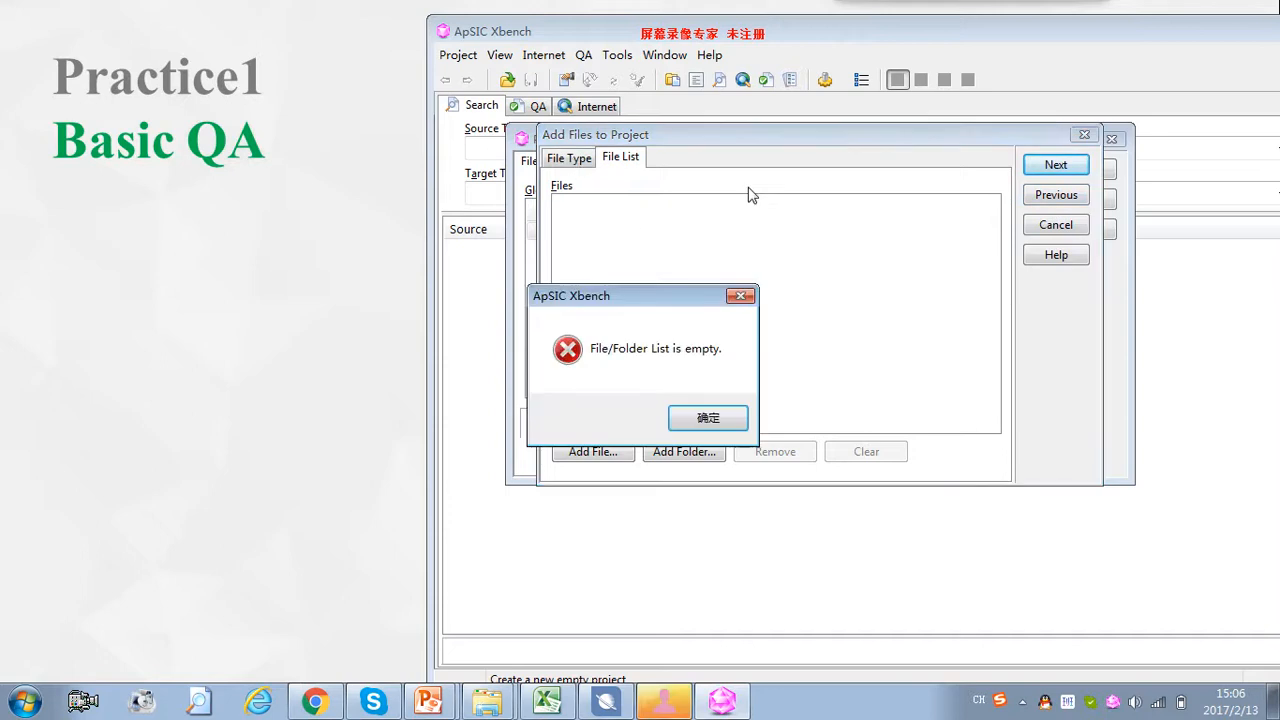
left_click(741, 295)
left_click(588, 451)
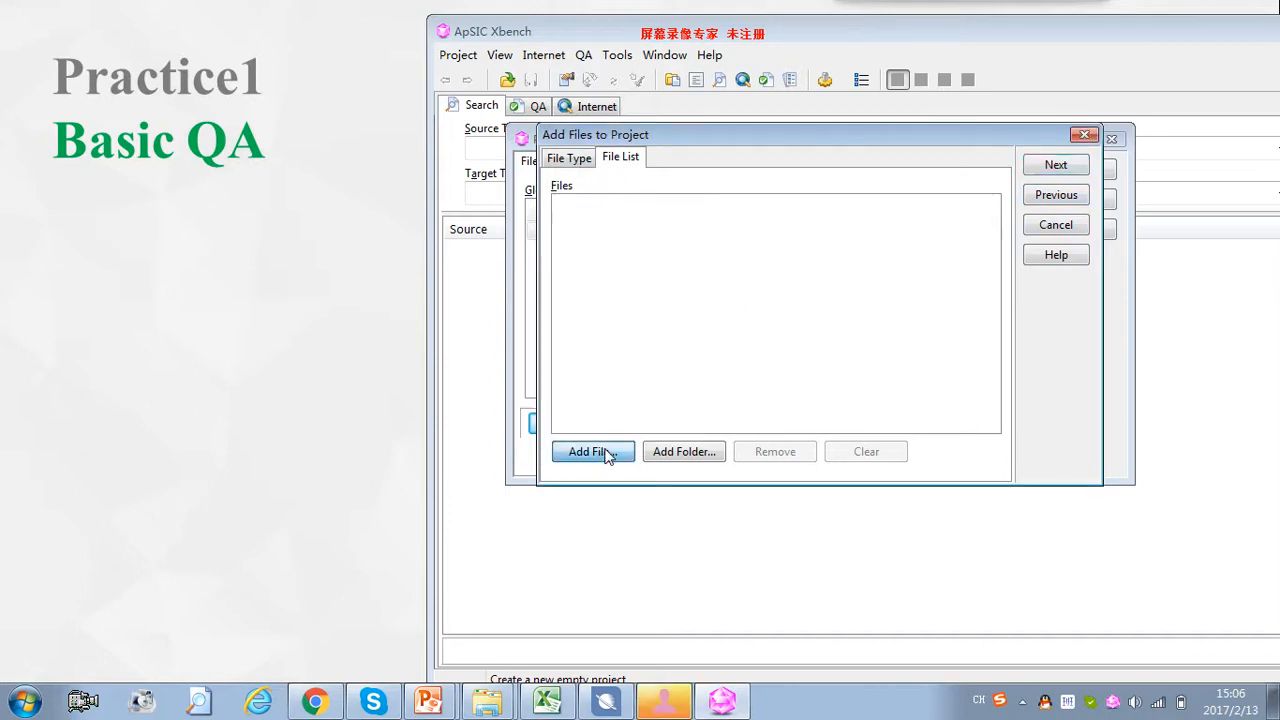
left_click(583, 165)
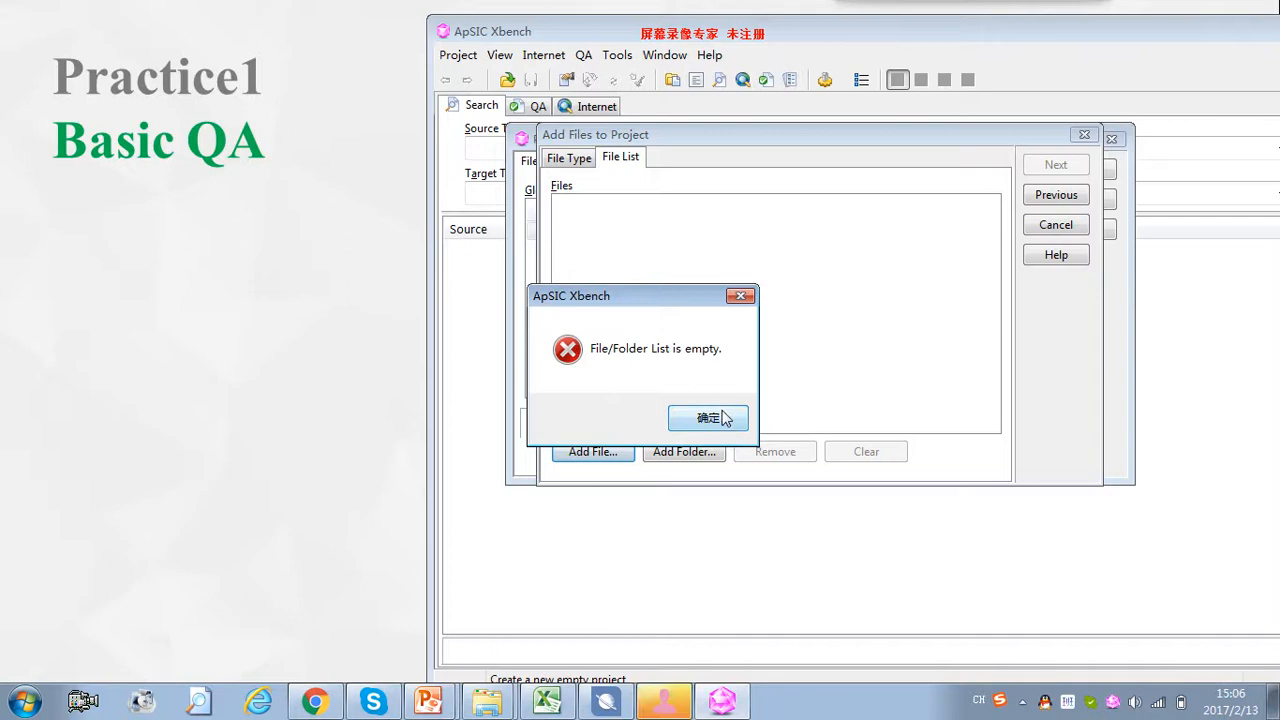
left_click(720, 418)
left_click(1084, 136)
left_click(560, 425)
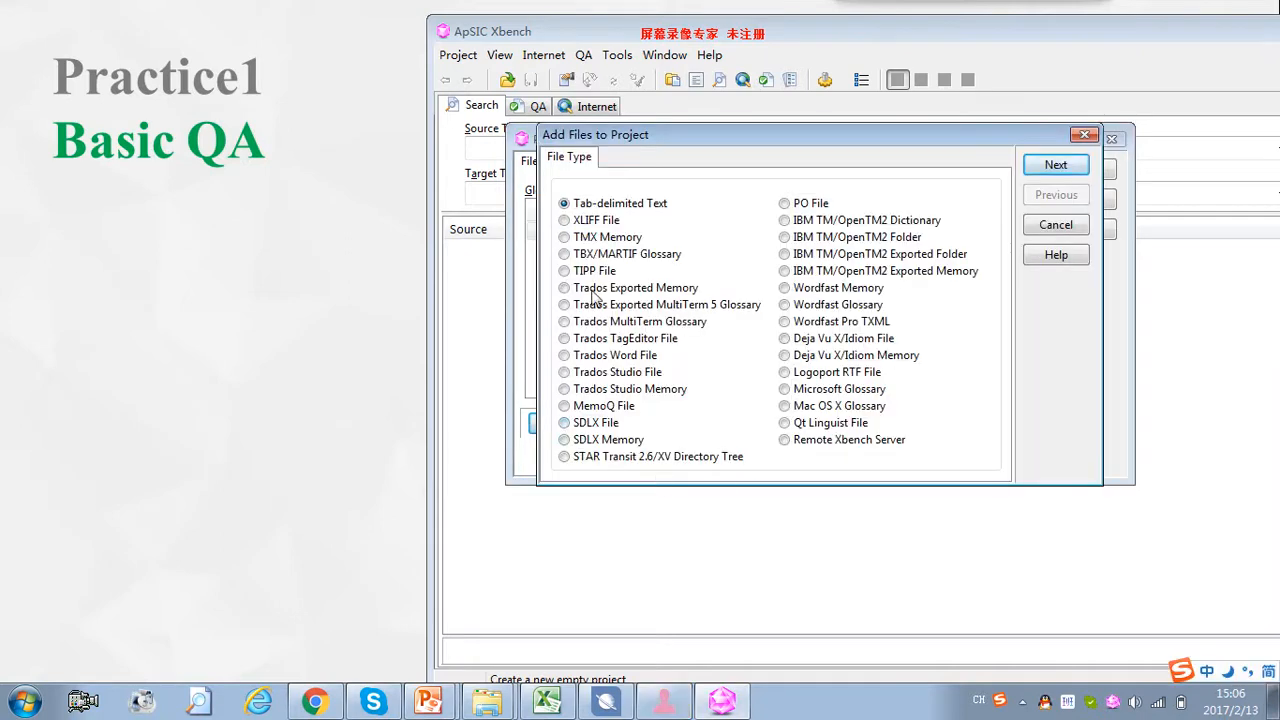
left_click(564, 372)
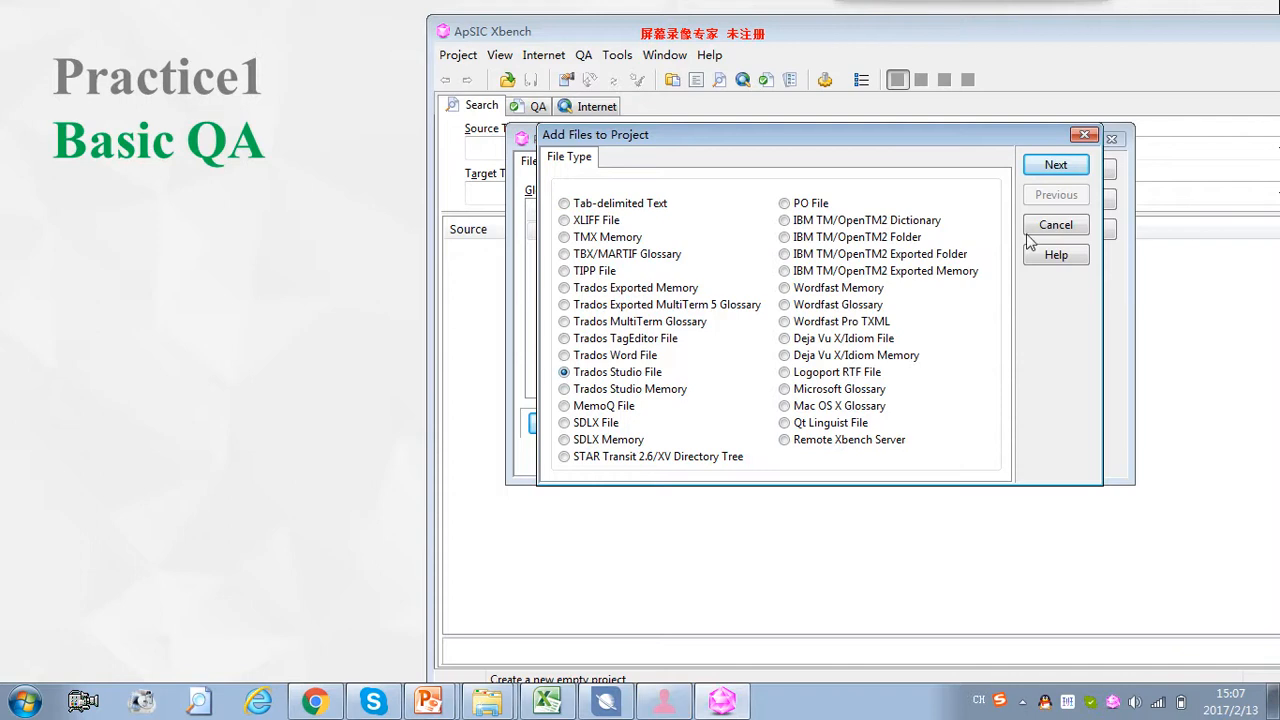
left_click(1056, 165)
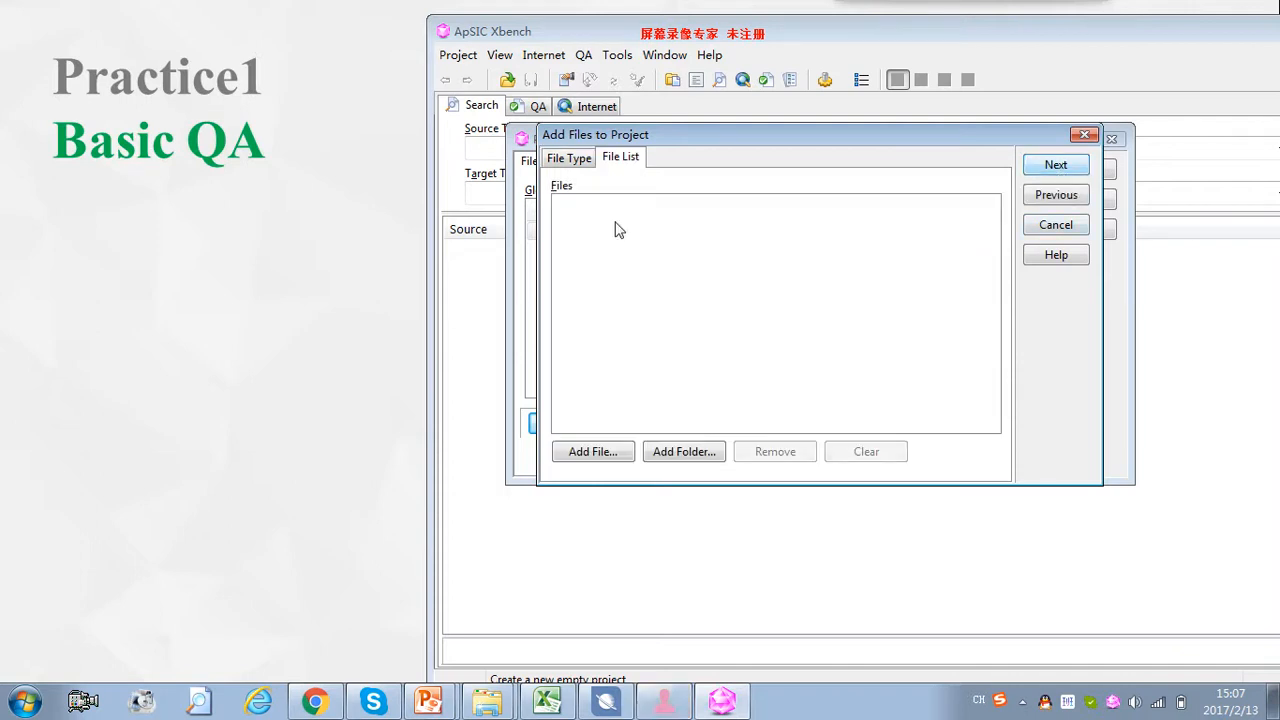
left_click(585, 455)
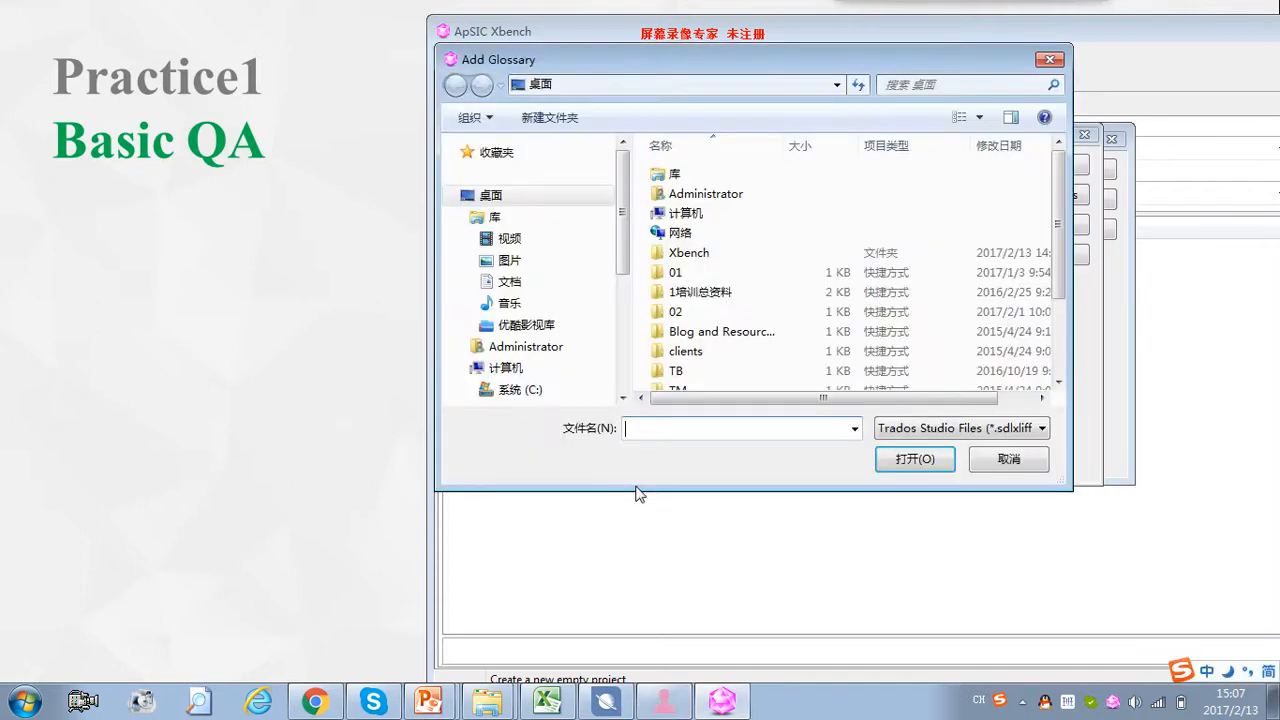
left_click(1071, 41)
left_click(1084, 134)
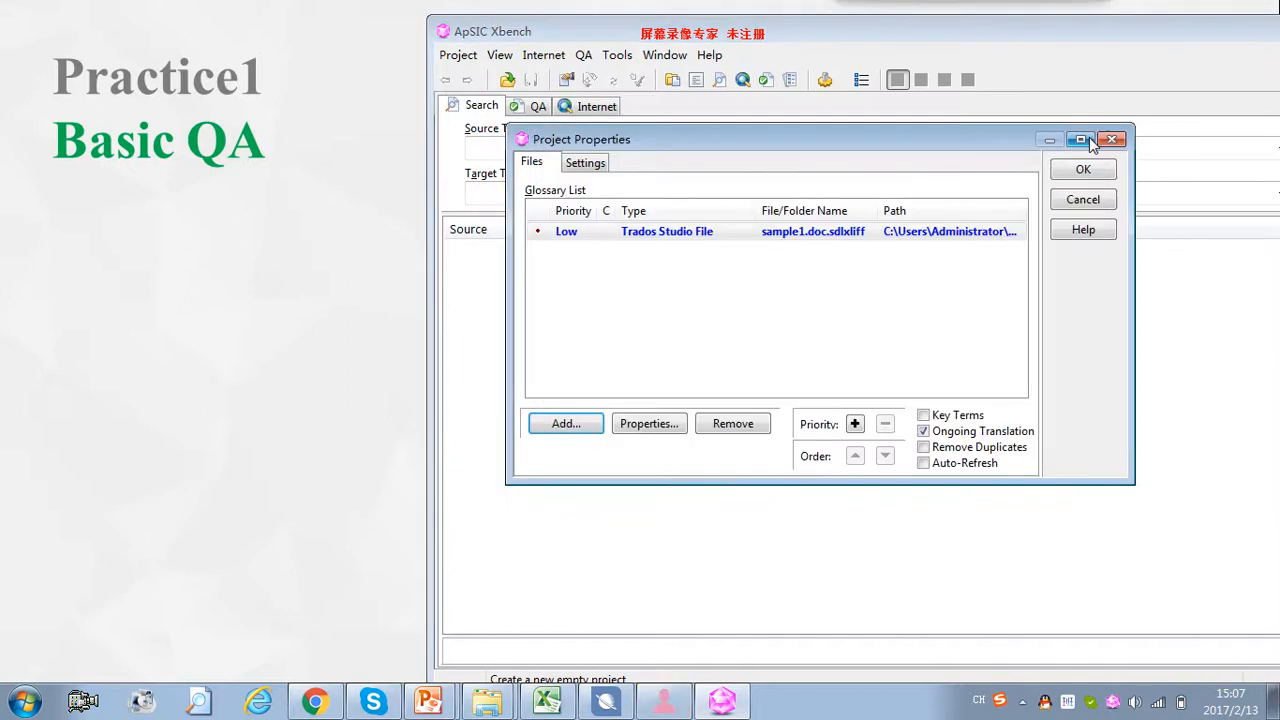
left_click(1080, 139)
double_click(565, 8)
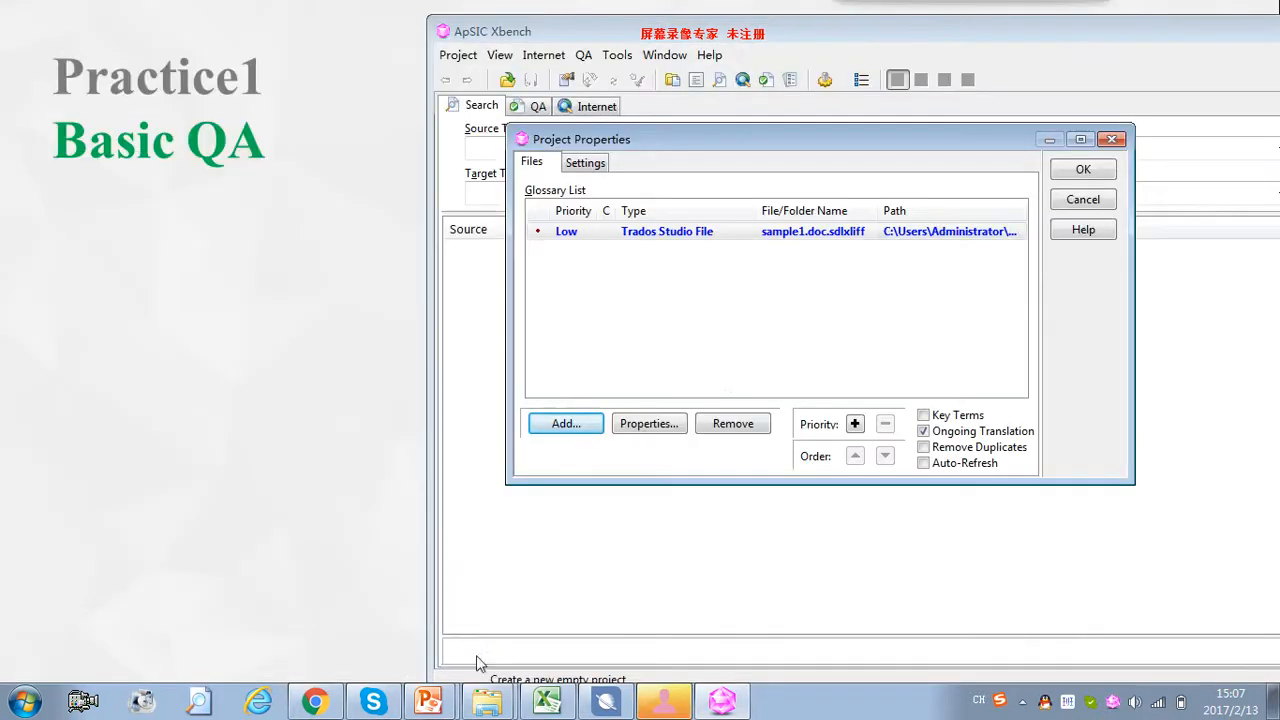
Accept the project properties and run the QA check on the ongoing translation.
left_click_drag(742, 140, 620, 140)
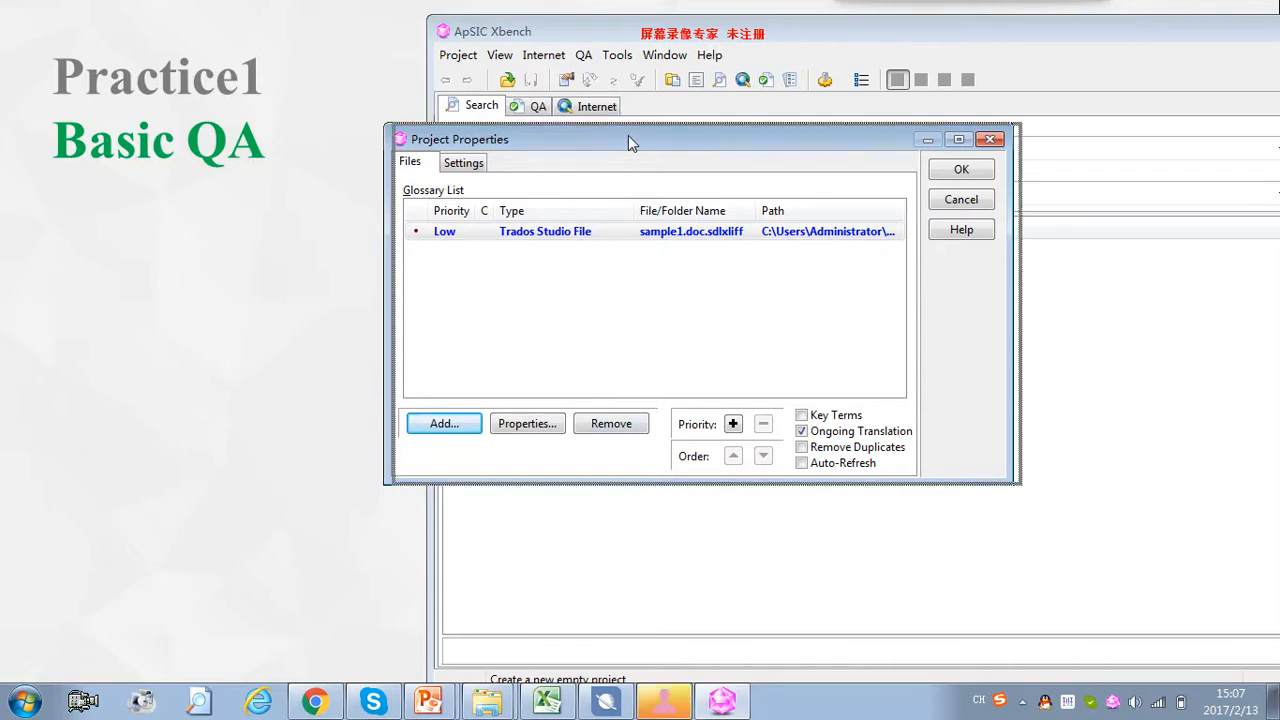
left_click_drag(628, 140, 672, 156)
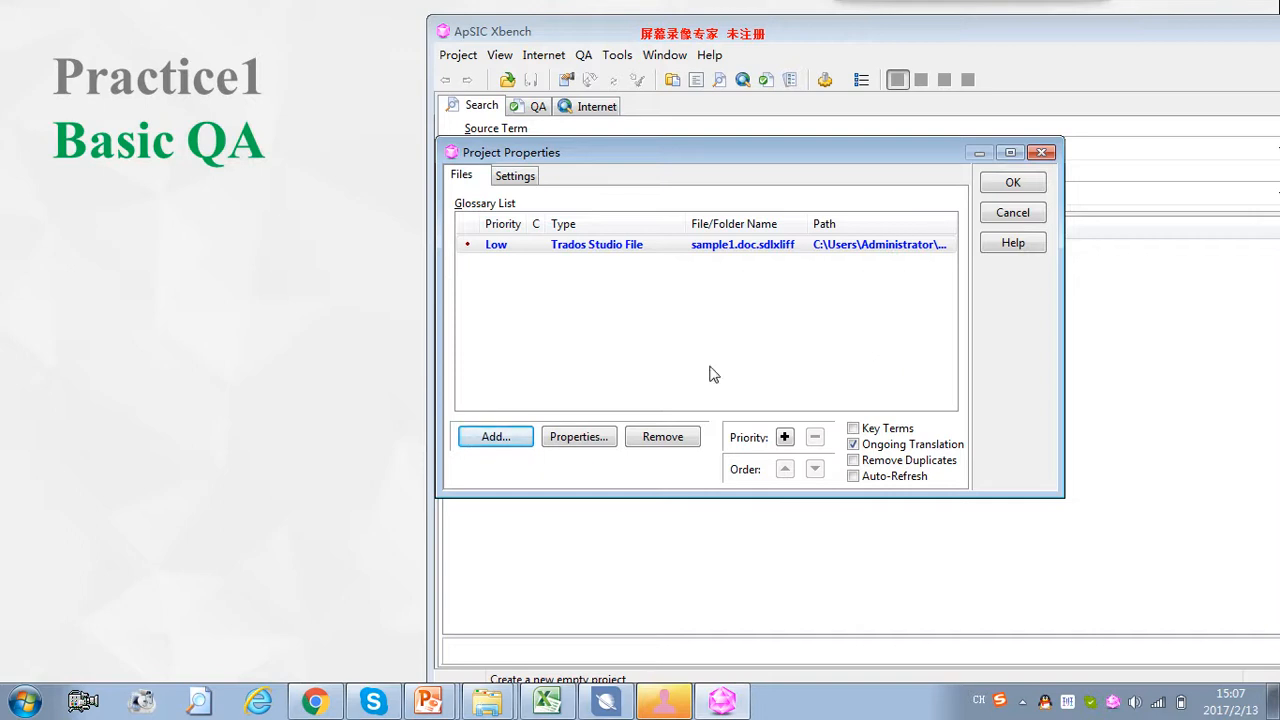
left_click(1003, 185)
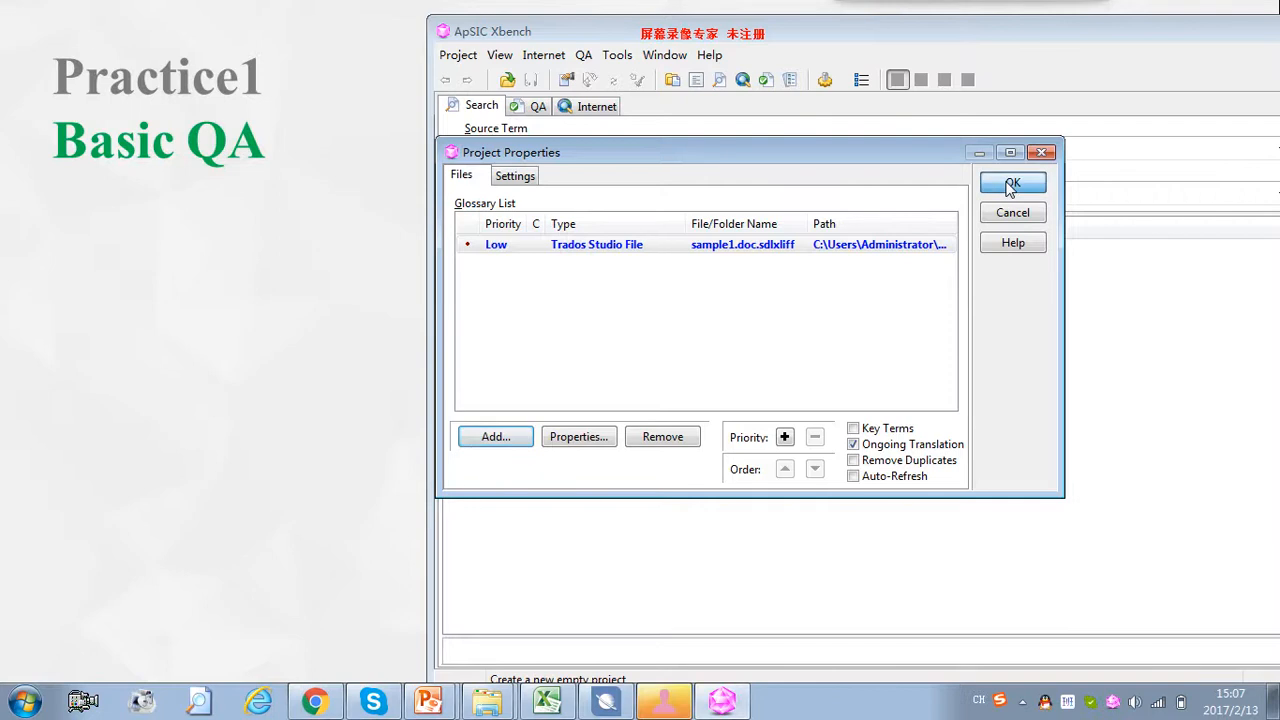
left_click_drag(757, 38, 648, 33)
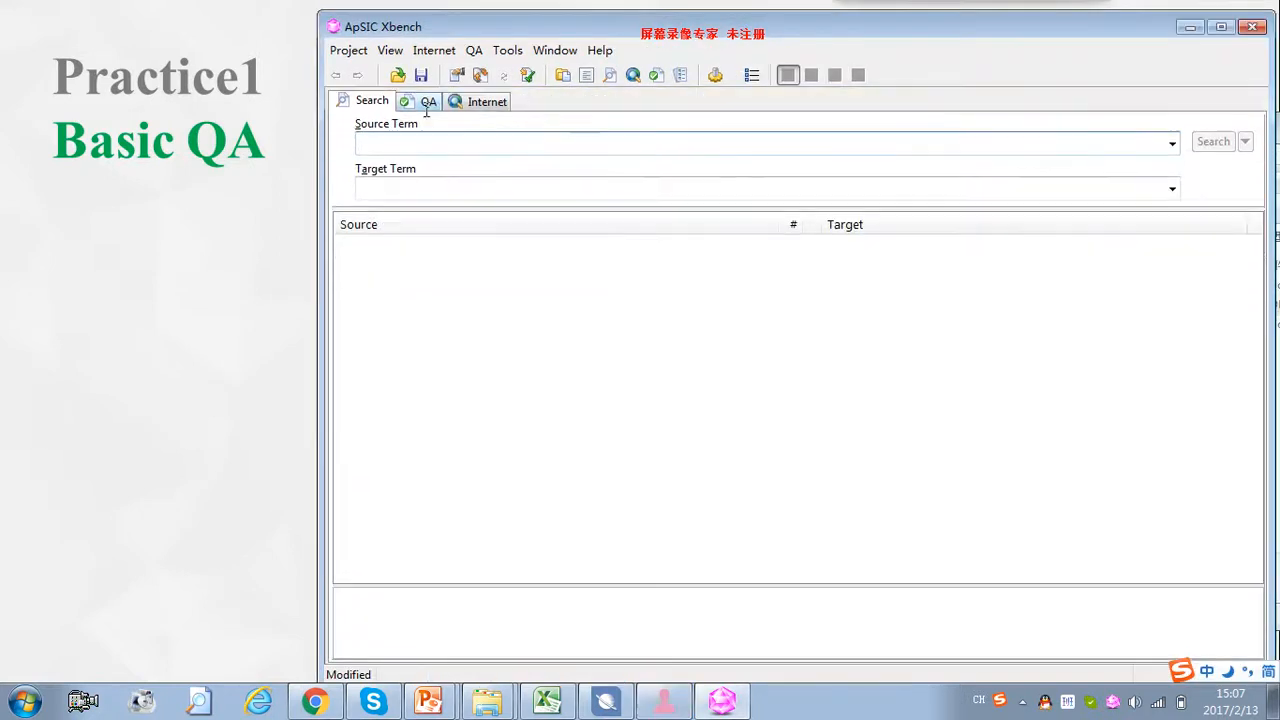
left_click(426, 104)
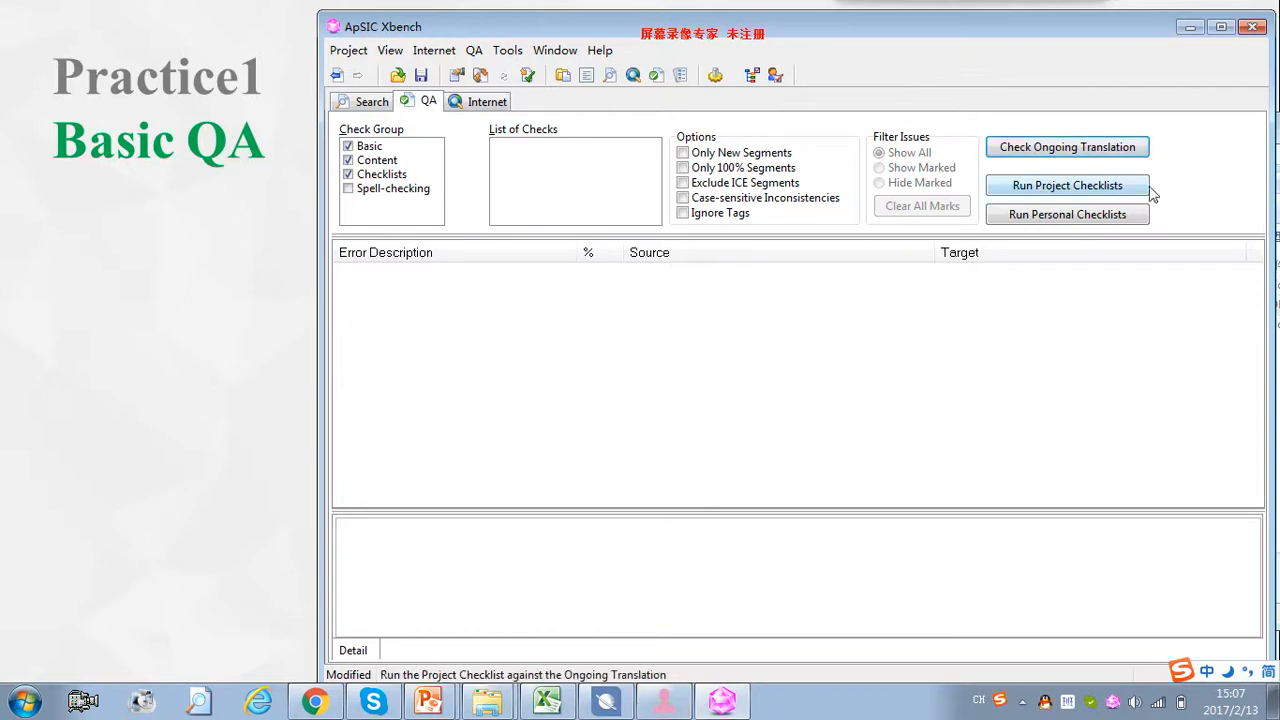
left_click(1114, 154)
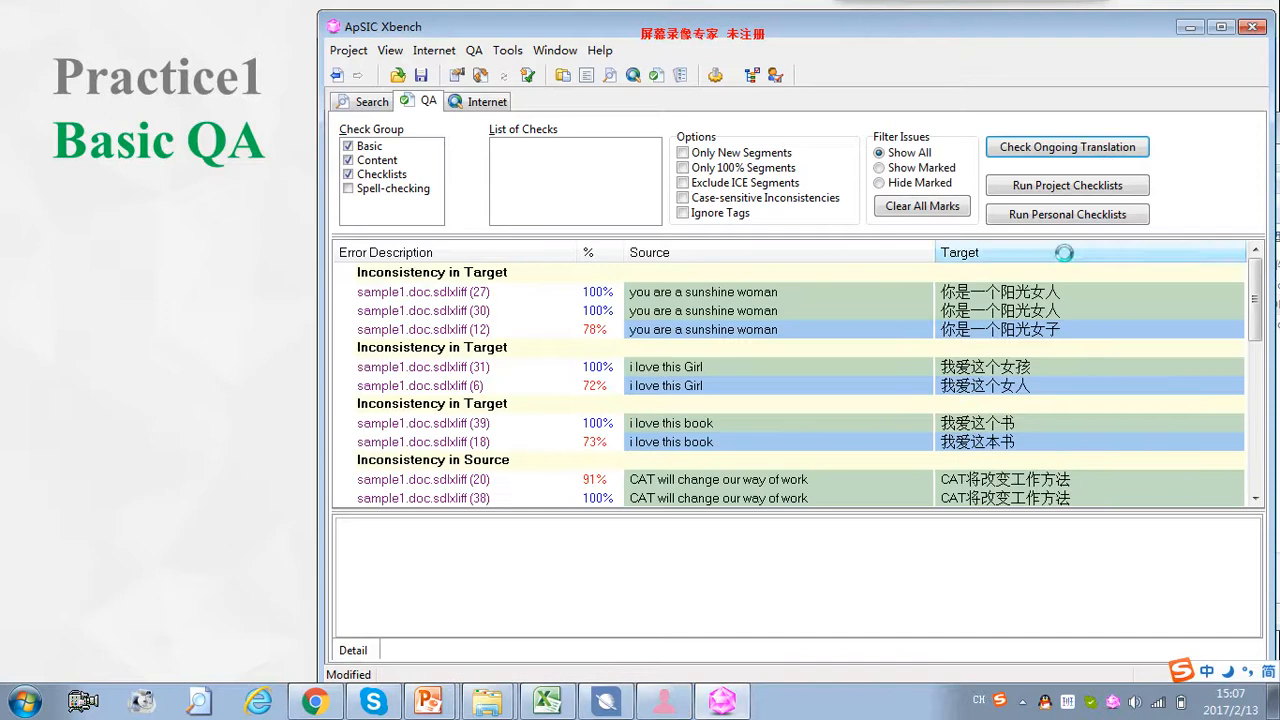
Maximize the Xbench window and look through its QA results alongside the existing QA report.xls in Excel.
left_click(1223, 30)
scroll(638, 404, "down", 5)
scroll(638, 404, "up", 6)
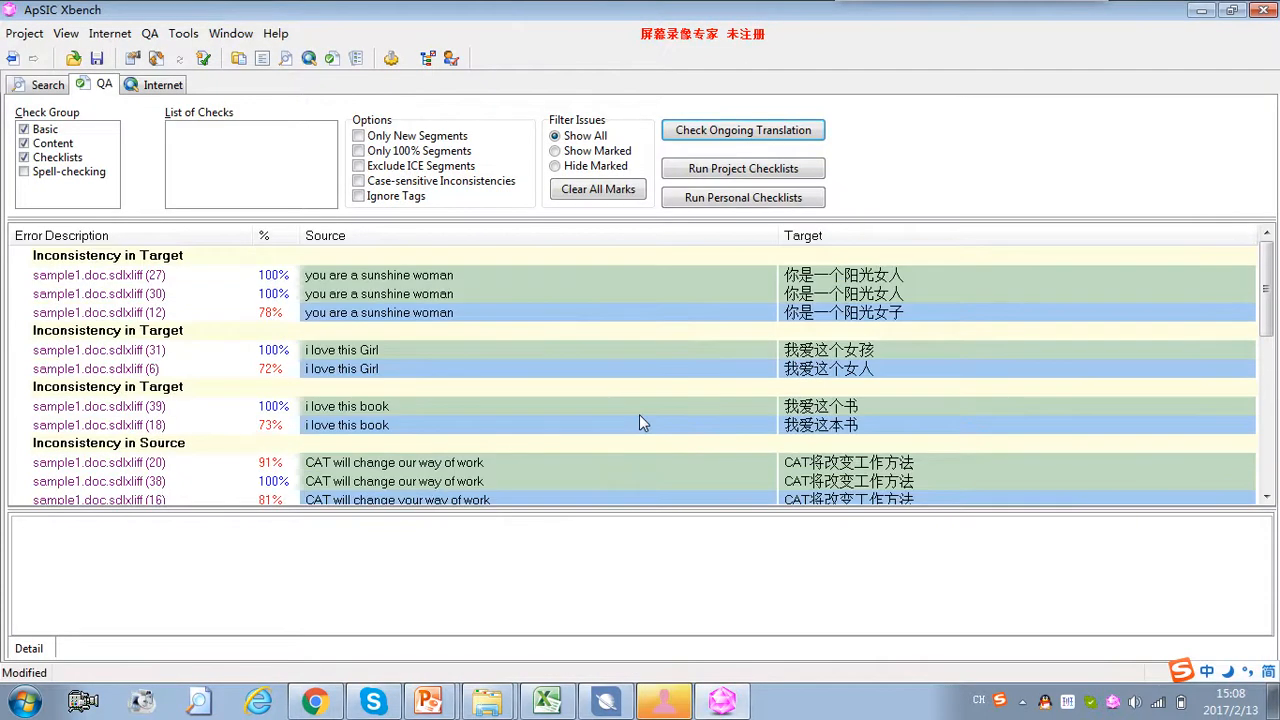
left_click(553, 700)
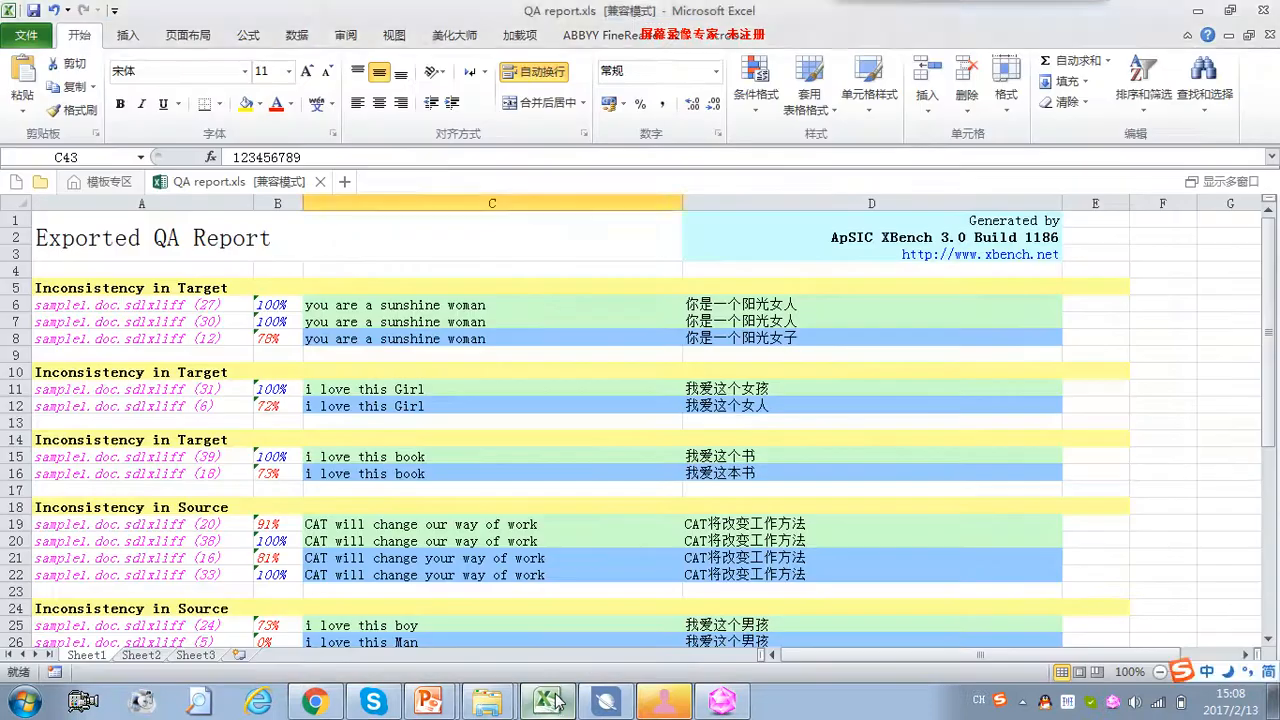
left_click(553, 700)
Export the QA results to the desktop as an Excel file named QA2.
left_click(150, 33)
mouse_move(183, 33)
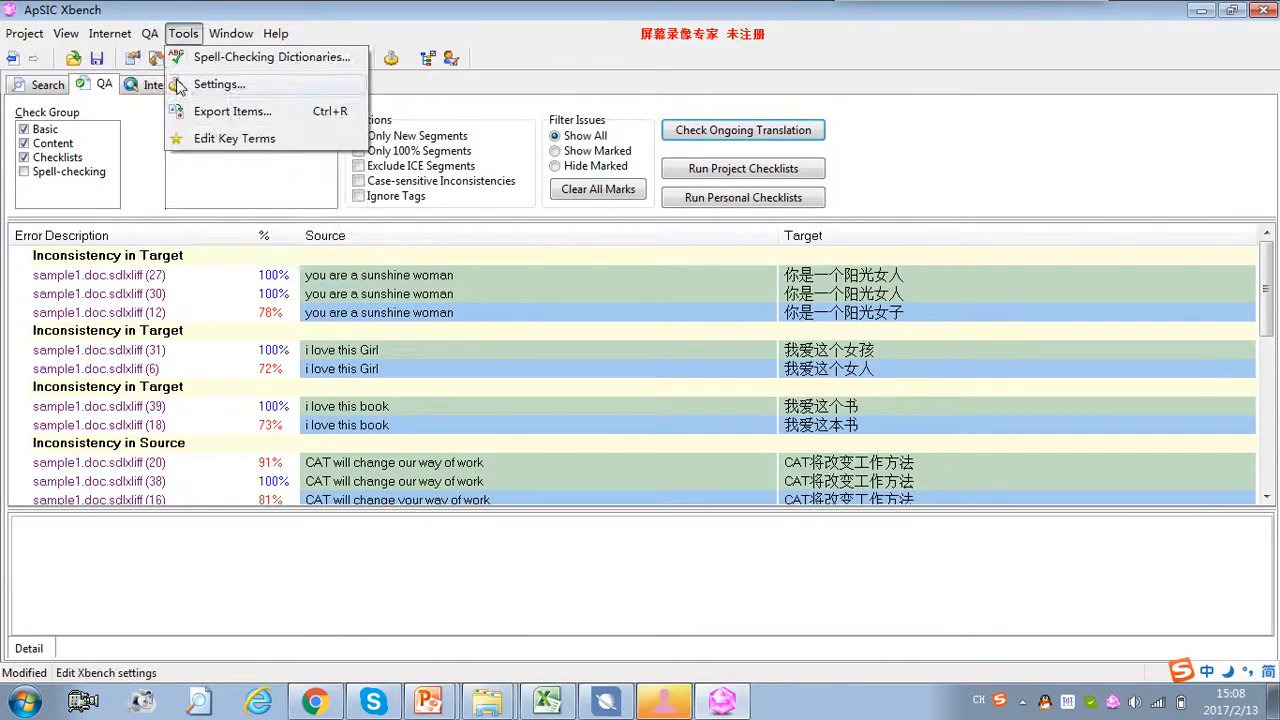
left_click(183, 133)
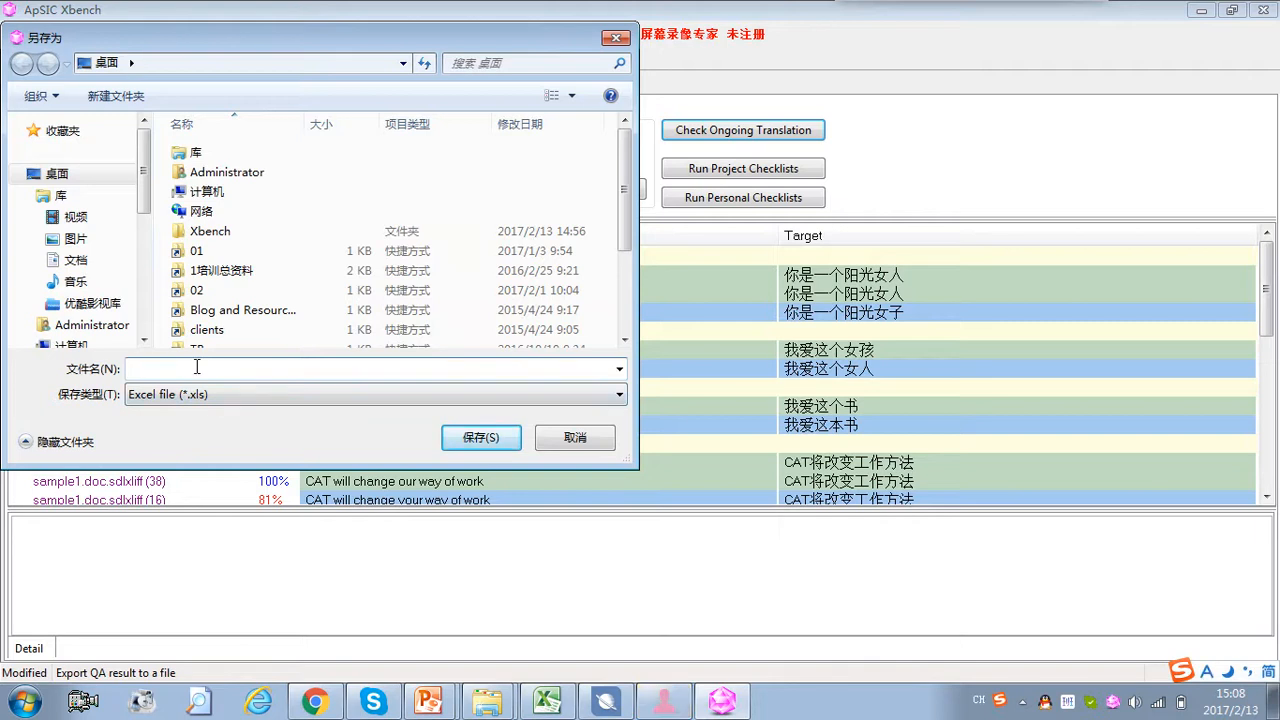
type("QA2")
left_click(481, 437)
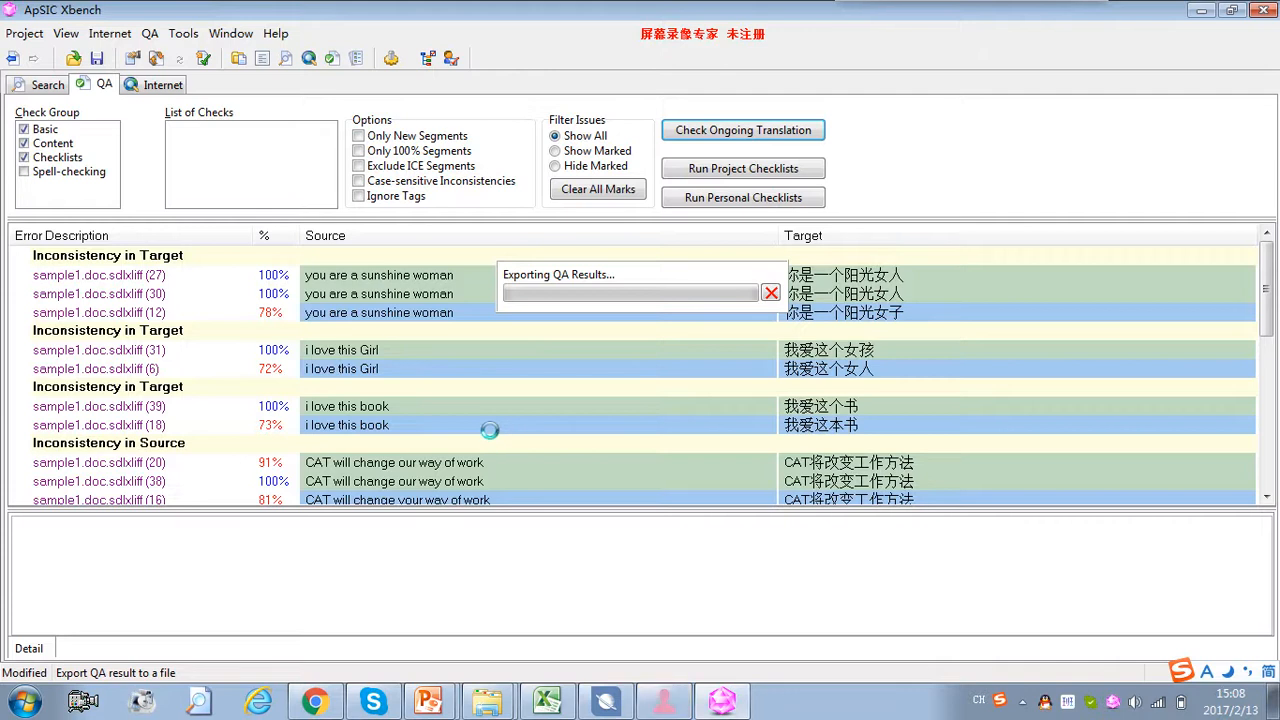
View the exported QA2.xls report in Excel and minimize it to return to Xbench.
left_click(547, 713)
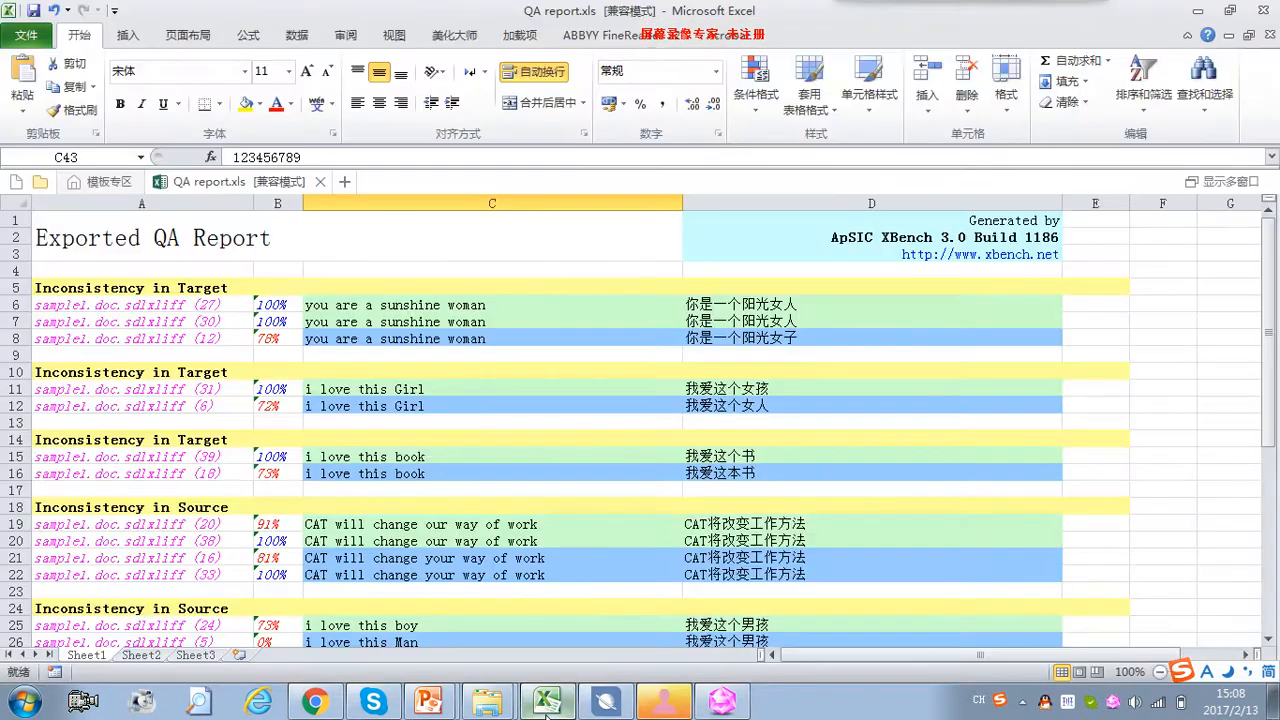
left_click(547, 713)
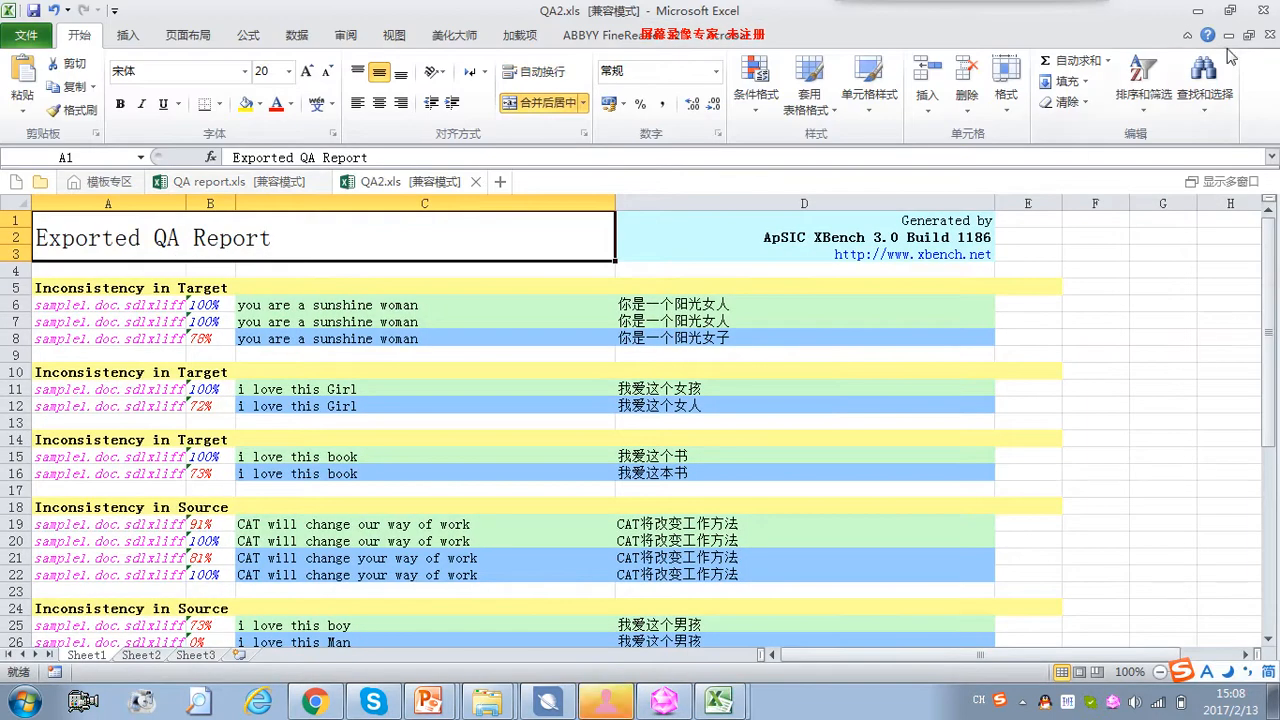
left_click(1197, 10)
Examine the details of the target inconsistencies for "you are a sunshine woman" and "i love this Girl".
left_click(178, 258)
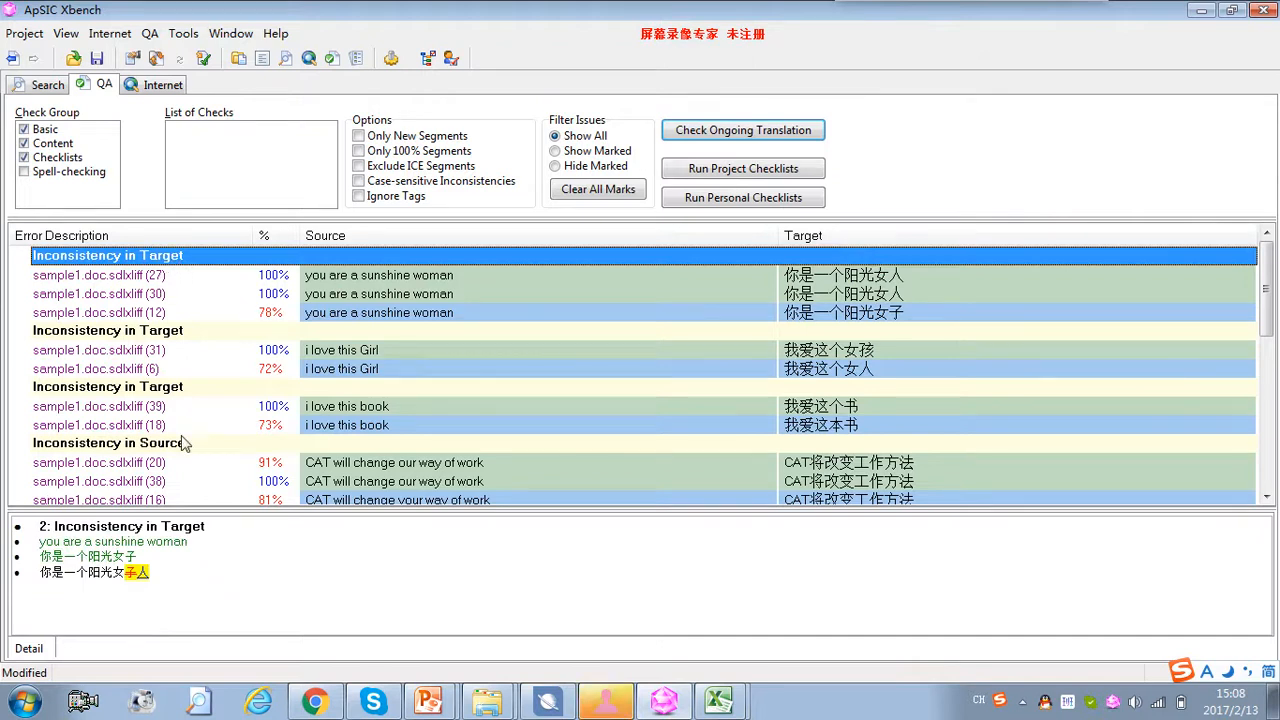
left_click_drag(152, 572, 36, 554)
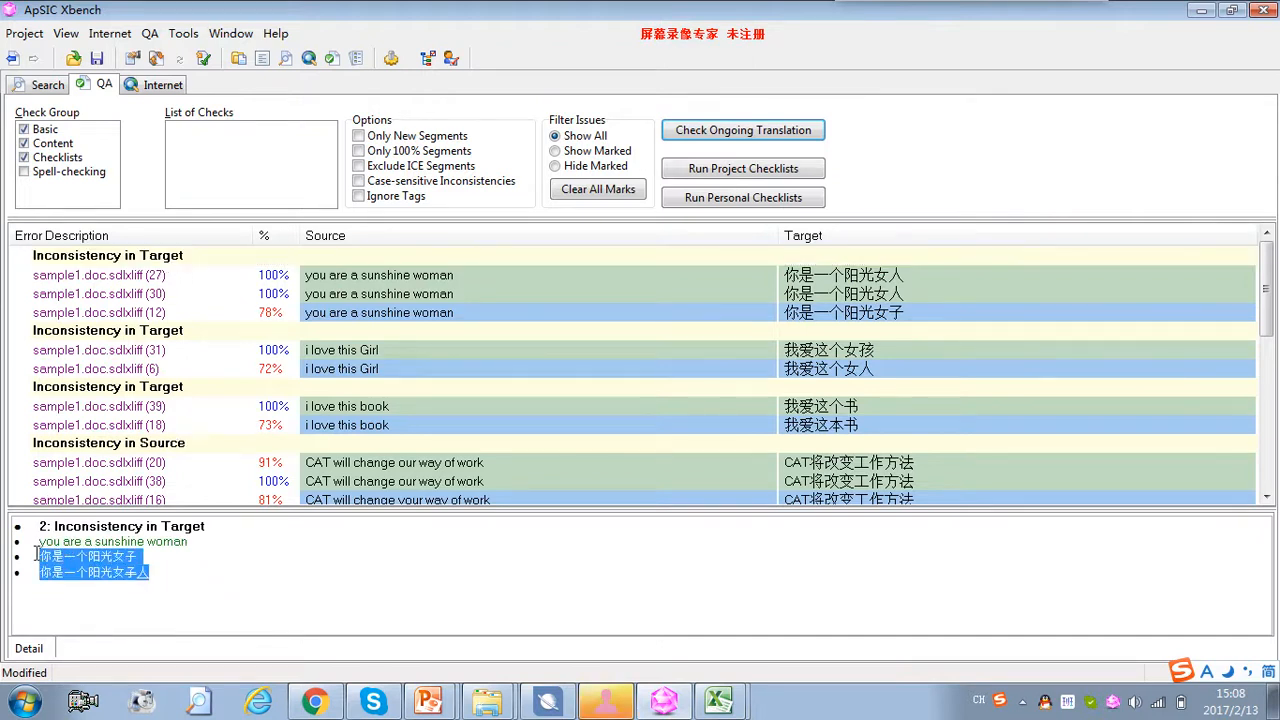
left_click_drag(152, 572, 213, 570)
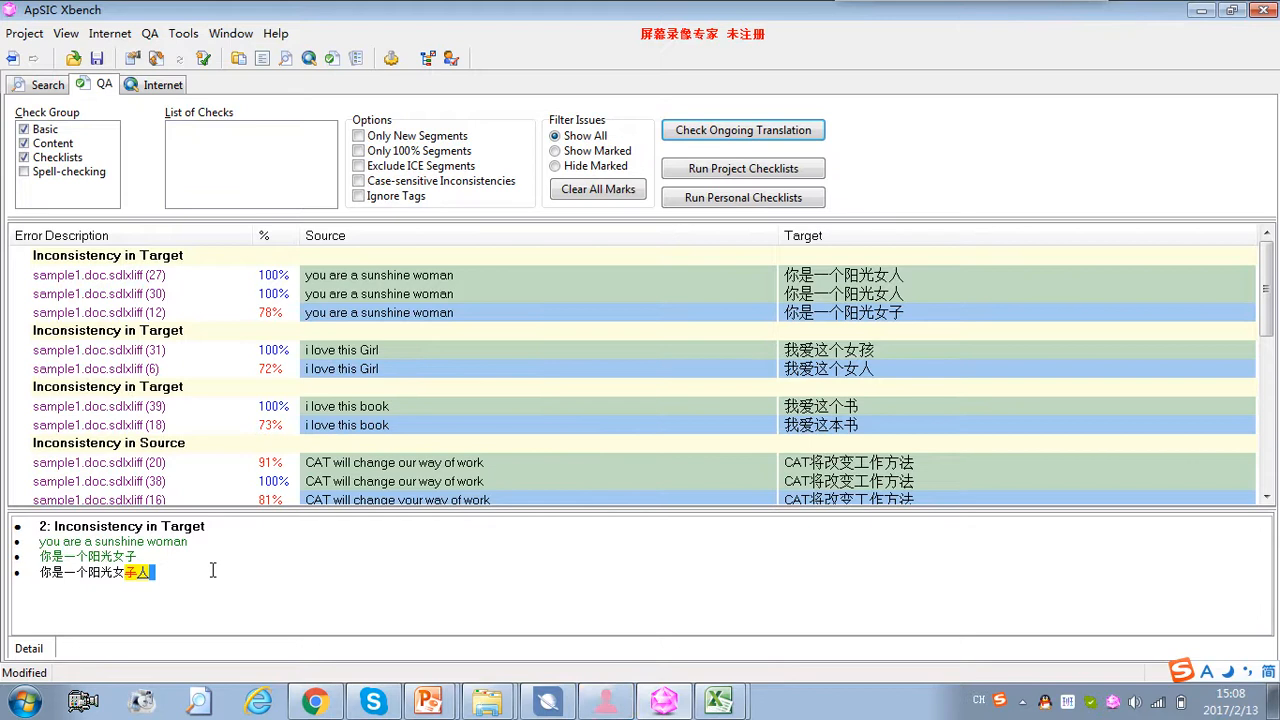
left_click(232, 331)
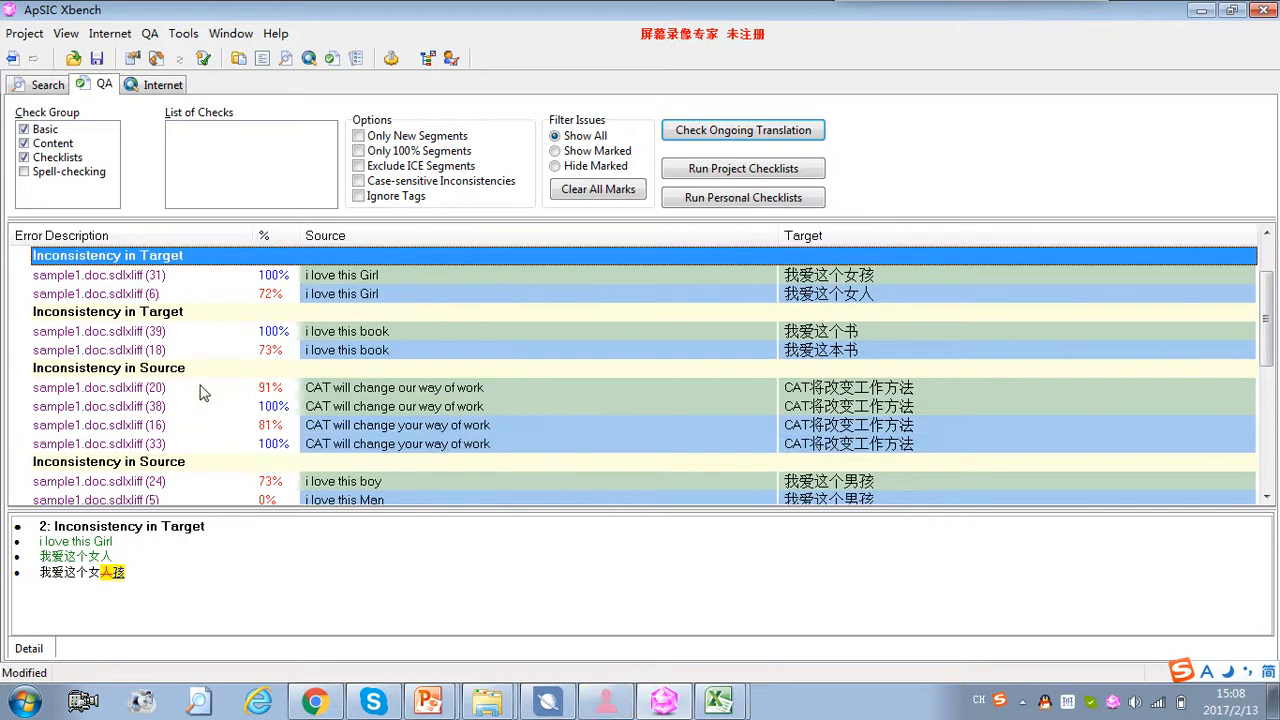
Examine the source inconsistency for "CAT will change our way of work" and look through the remaining issues.
left_click(200, 367)
scroll(337, 418, "down", 4)
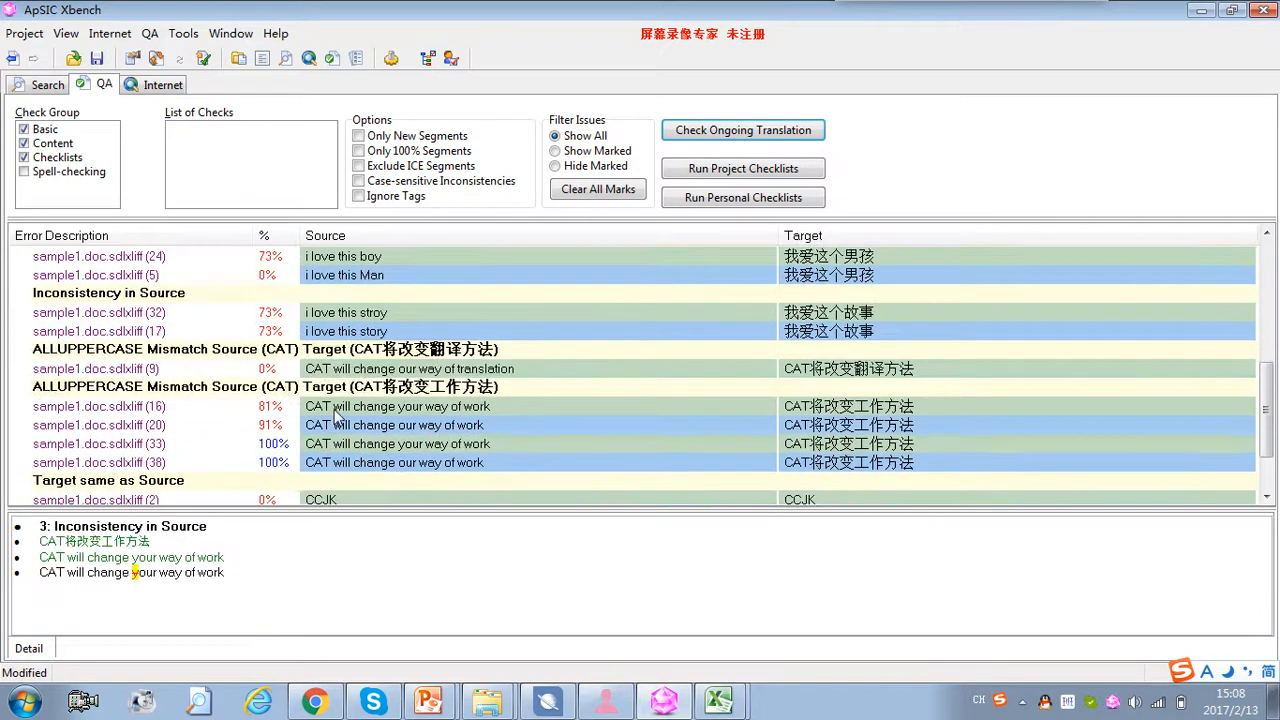
scroll(337, 418, "down", 2)
scroll(337, 418, "up", 7)
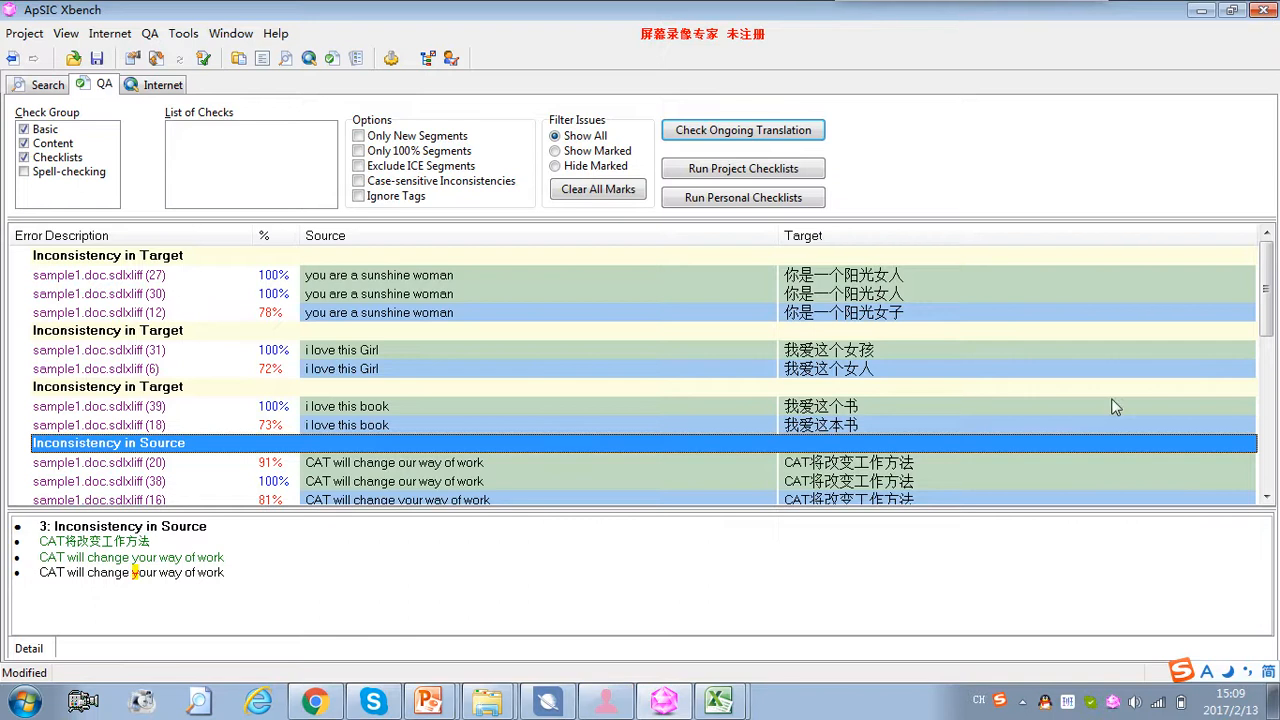
mouse_move(1266, 285)
left_mouse_down()
mouse_move(1271, 411)
mouse_move(1268, 262)
left_mouse_up()
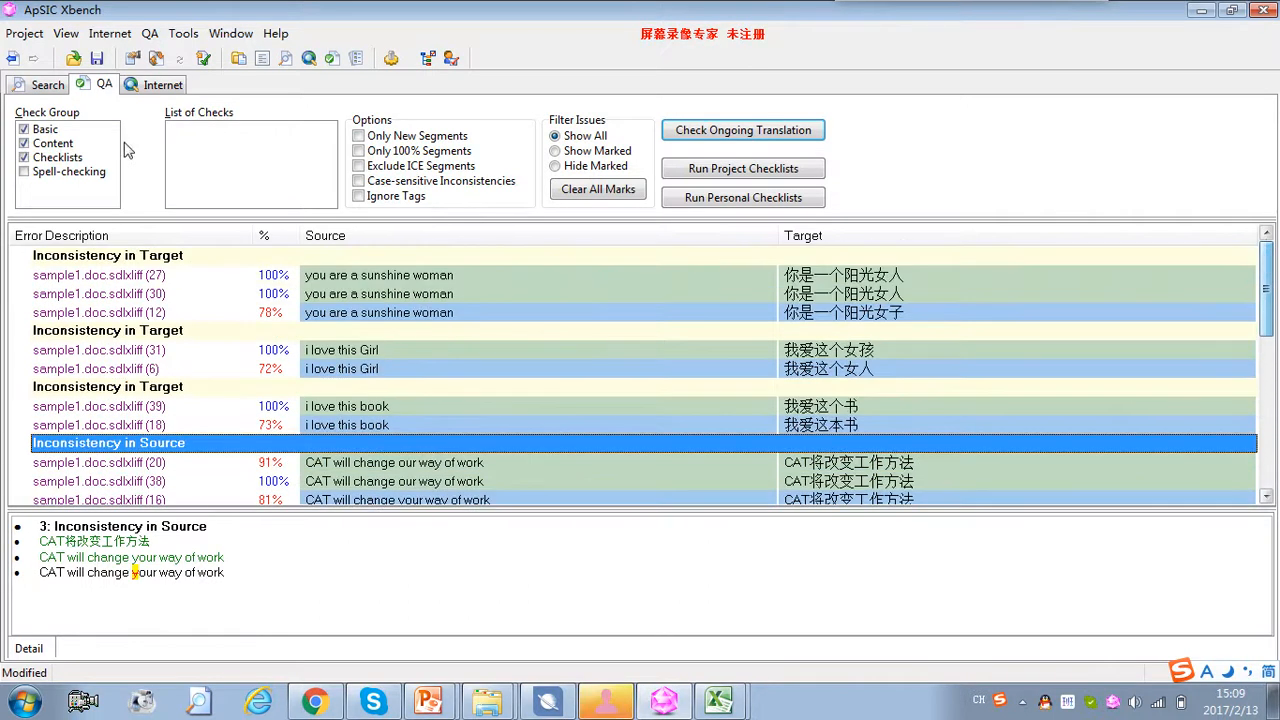
Inspect which checks belong to the Basic, Content and Checklists check groups.
left_click(44, 130)
left_click(52, 143)
left_click(58, 158)
left_click(56, 131)
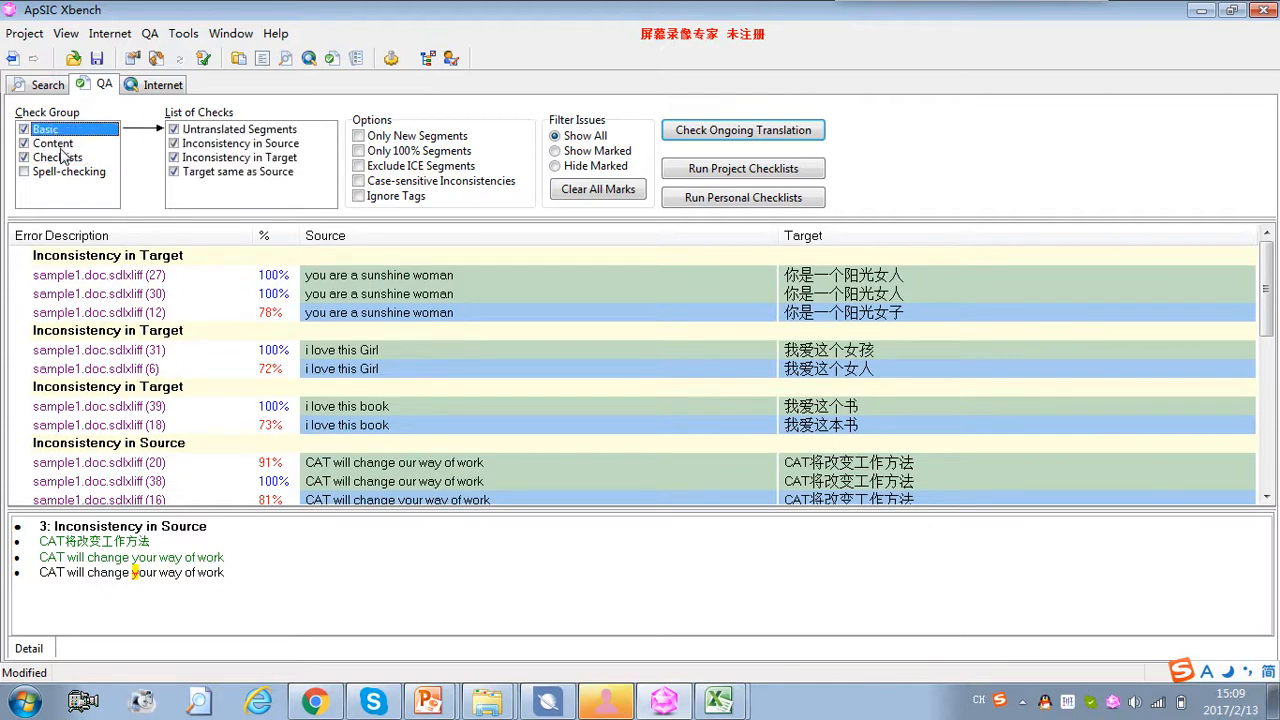
left_click(61, 149)
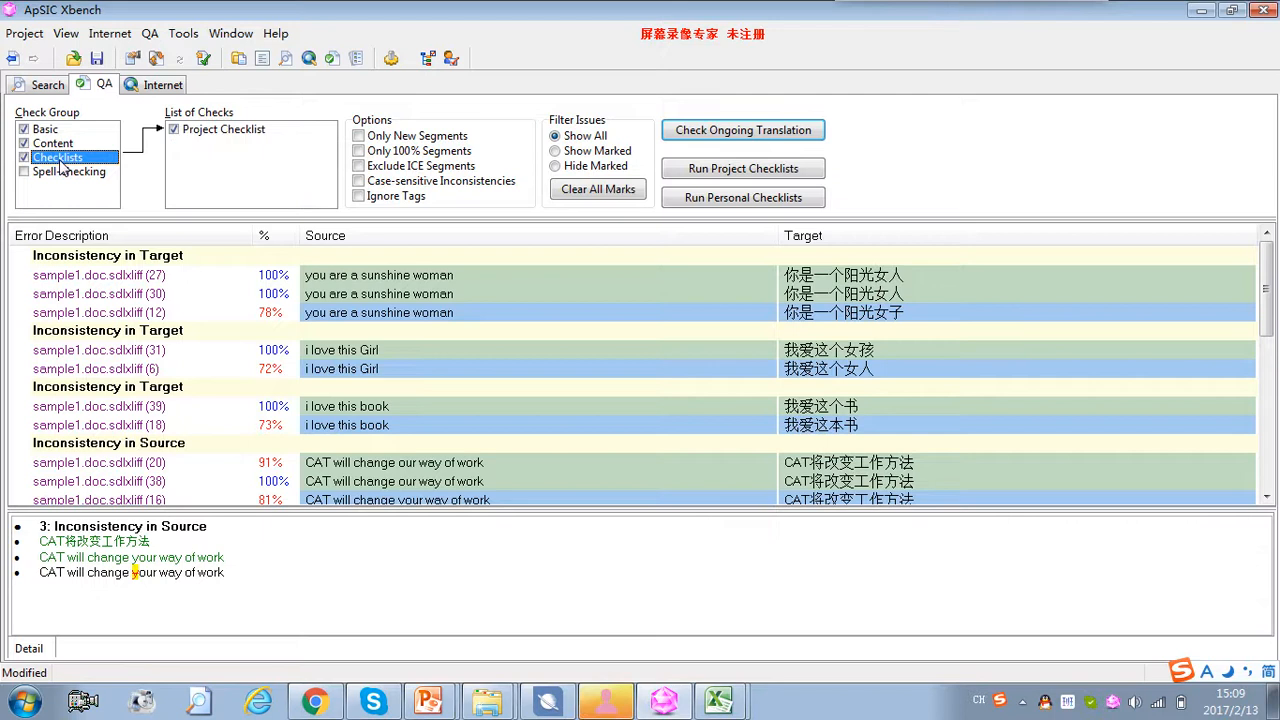
Review the Basic group's checks for untranslated segments, source and target inconsistencies, and target same as source.
left_click(48, 131)
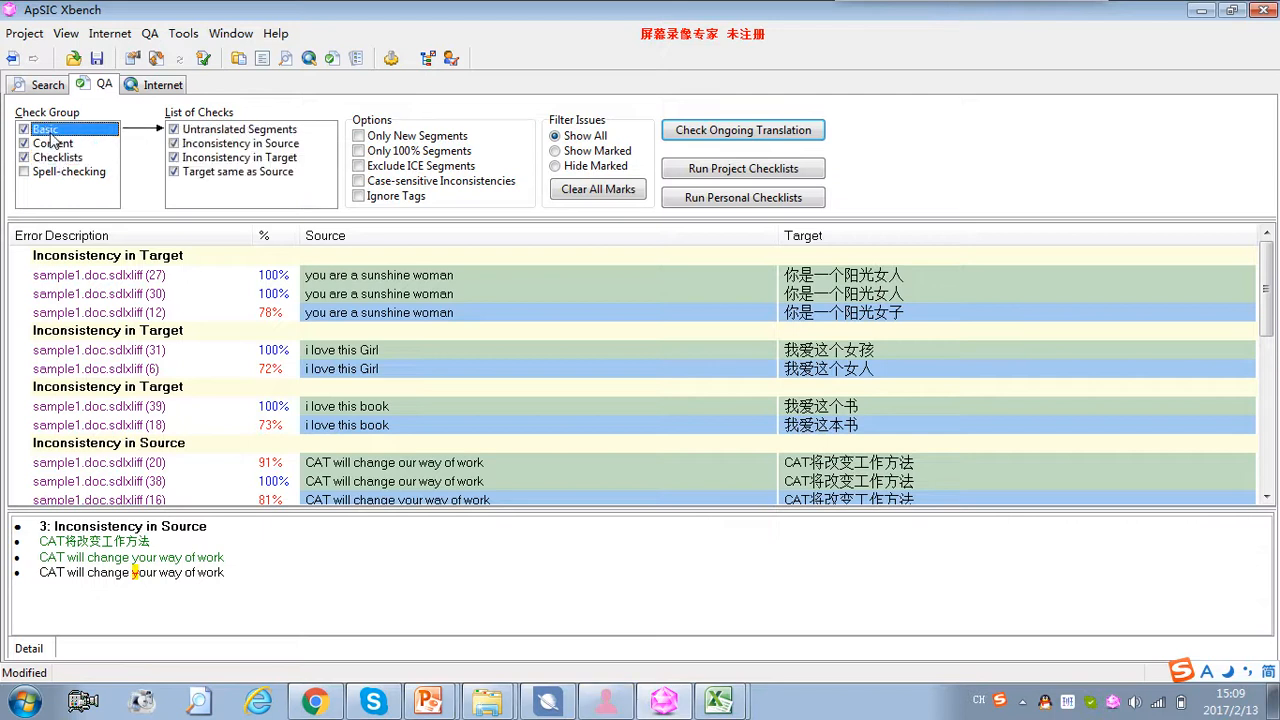
left_click(212, 132)
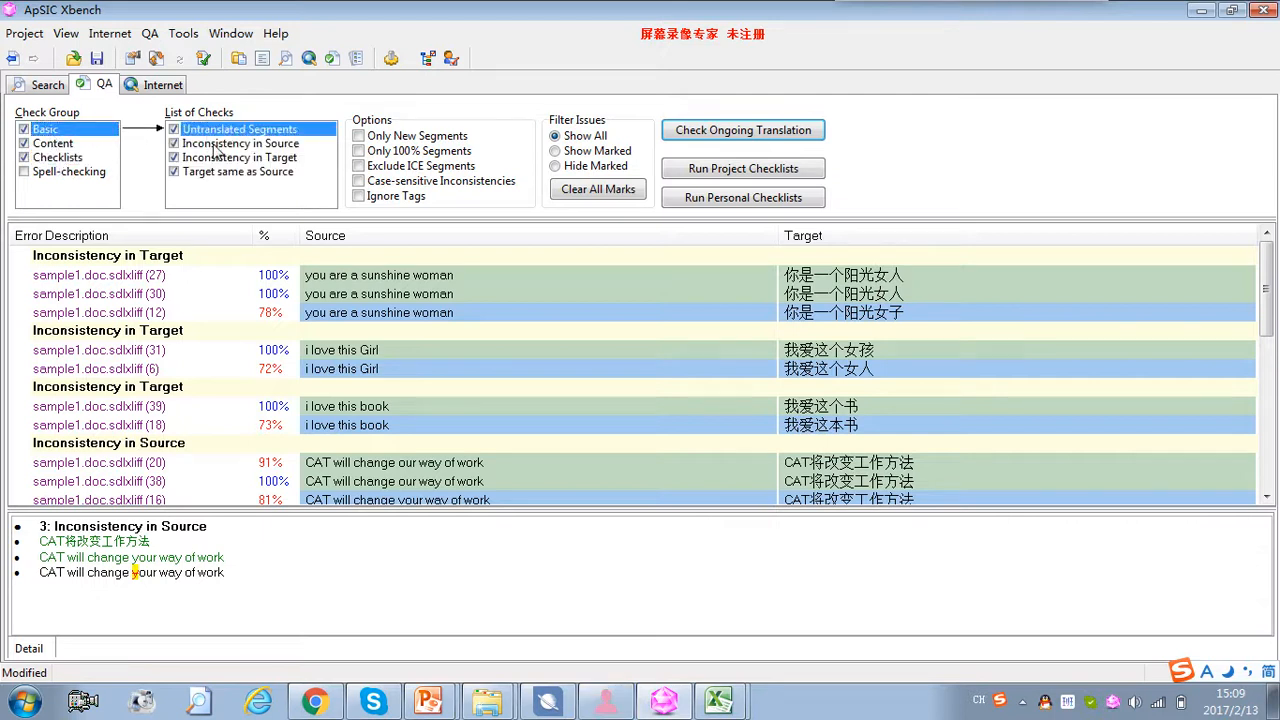
left_click(215, 144)
left_click(218, 158)
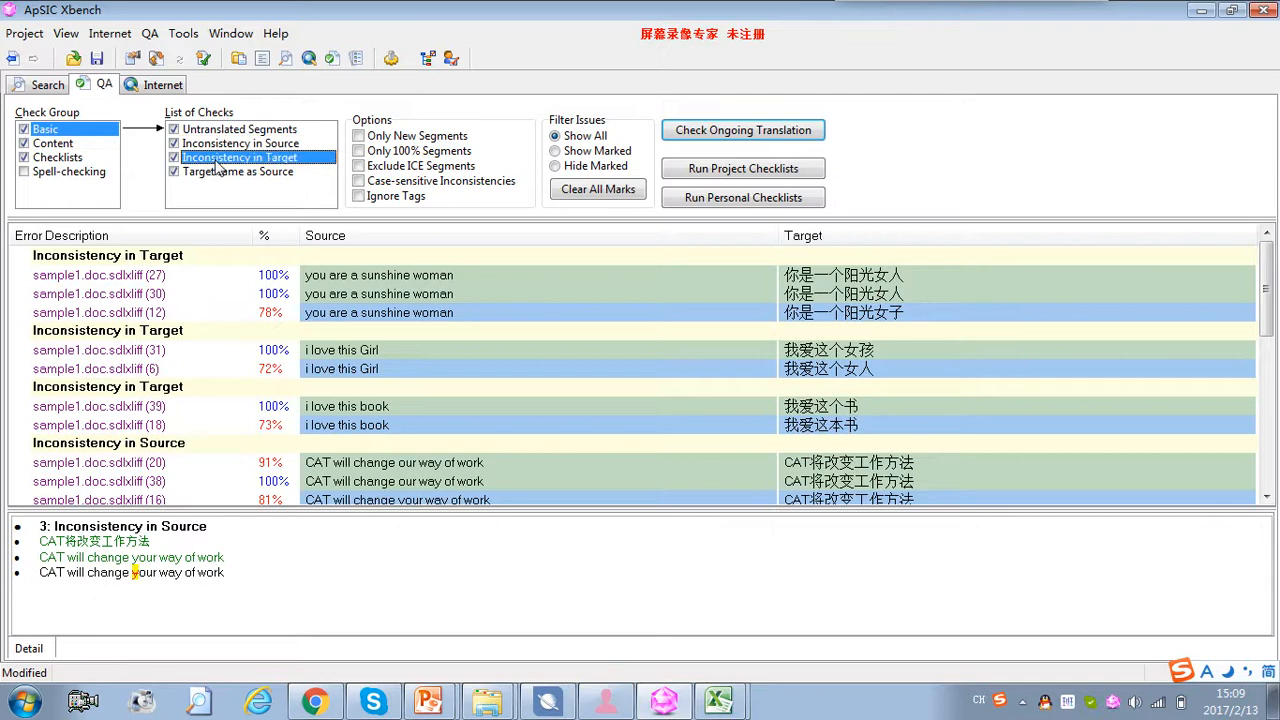
left_click(218, 170)
Review the Content group's checks, including Tag Mismatch, Numeric Mismatch, Double Blank and Key Term Mismatch.
left_click(52, 144)
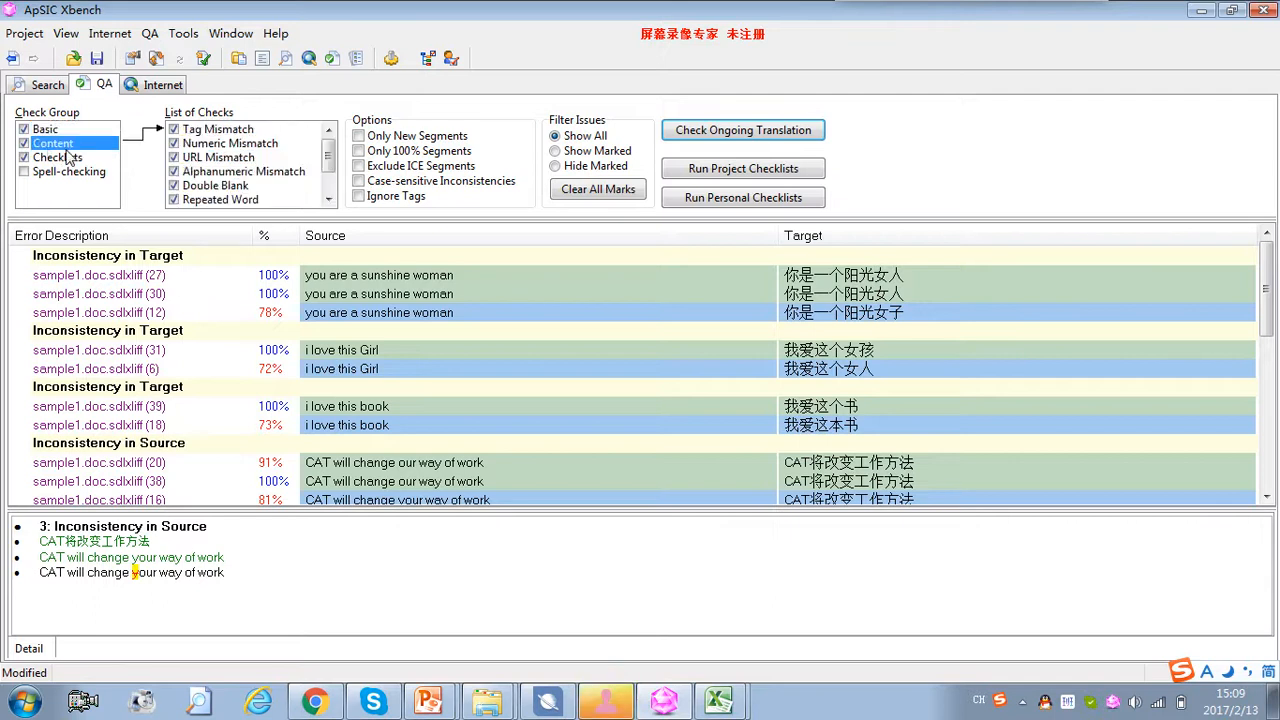
left_click(220, 130)
left_click(228, 144)
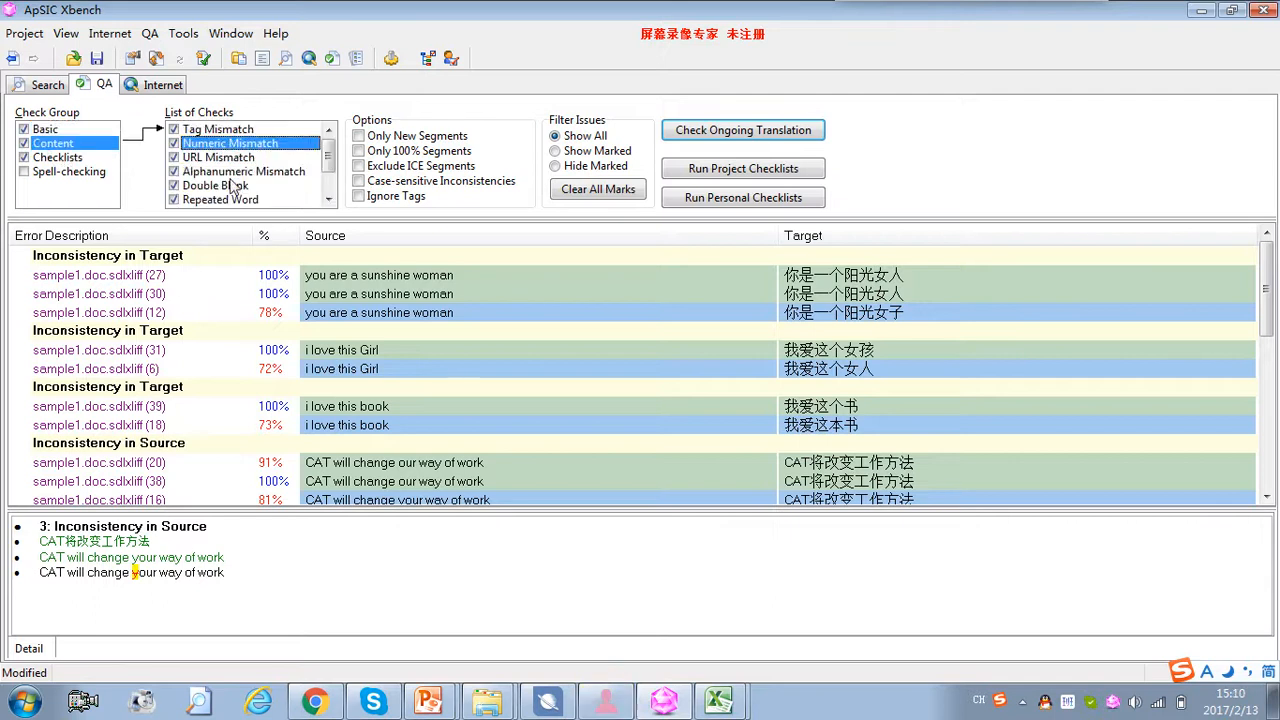
scroll(232, 186, "down", 1)
left_click(227, 148)
scroll(229, 155, "up", 2)
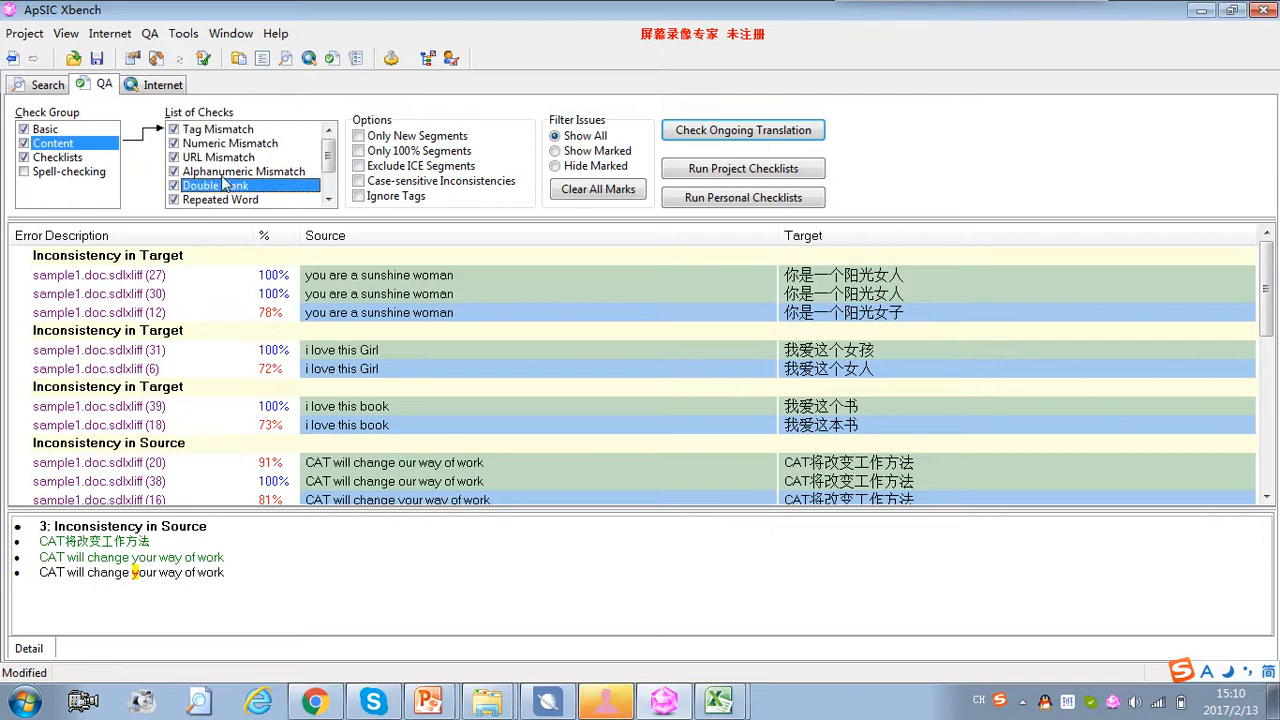
scroll(250, 184, "down", 1)
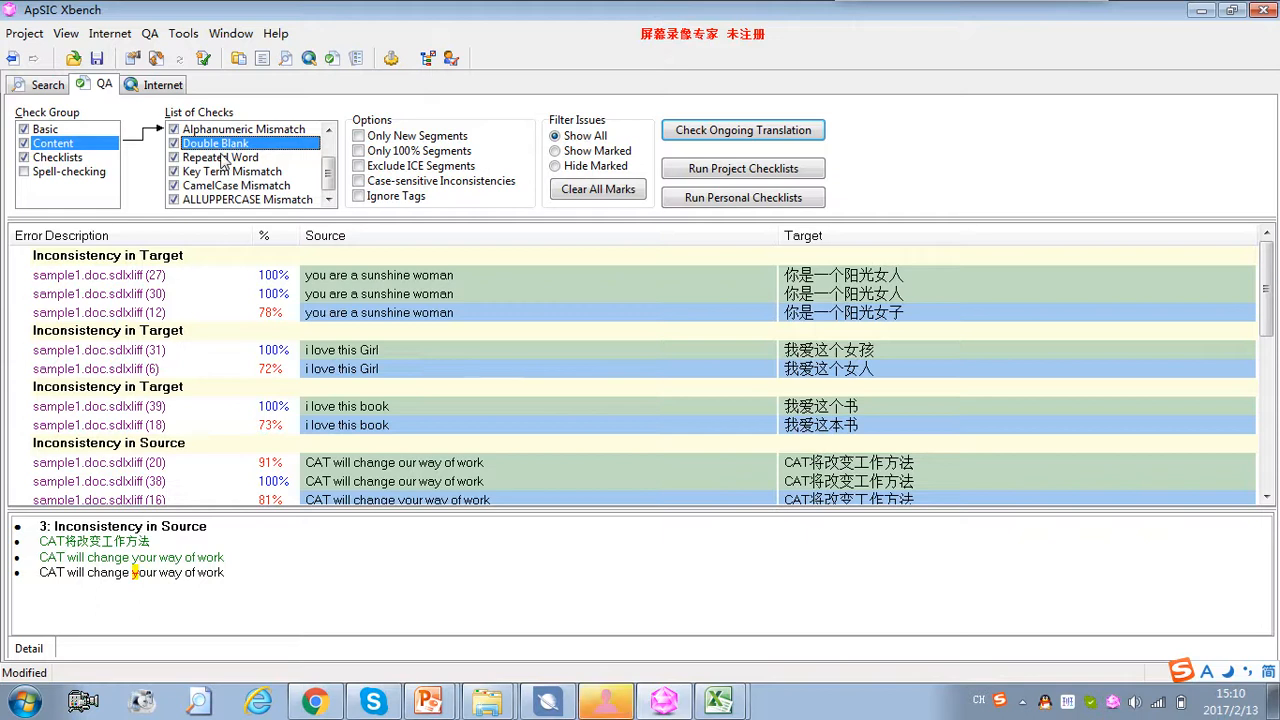
left_click(230, 158)
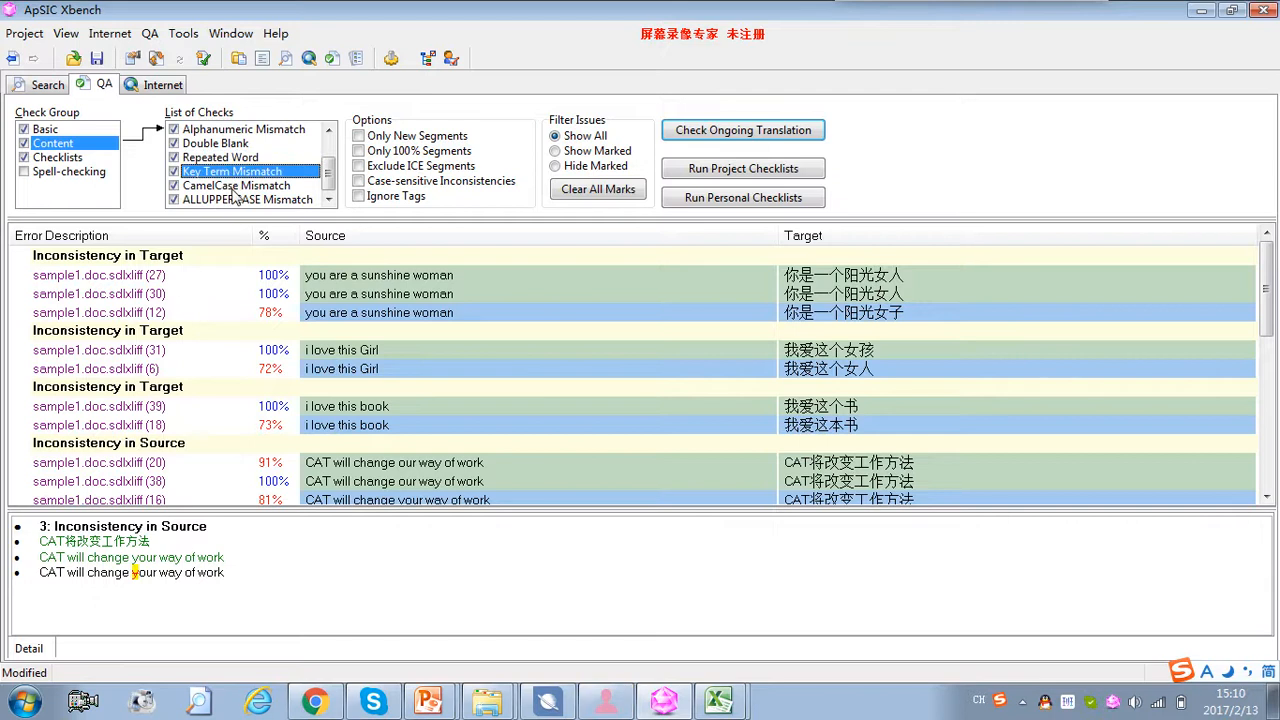
Review the Checklists group's Project Checklist and look over the Content and Basic groups' checks again.
left_click(32, 158)
left_click(24, 157)
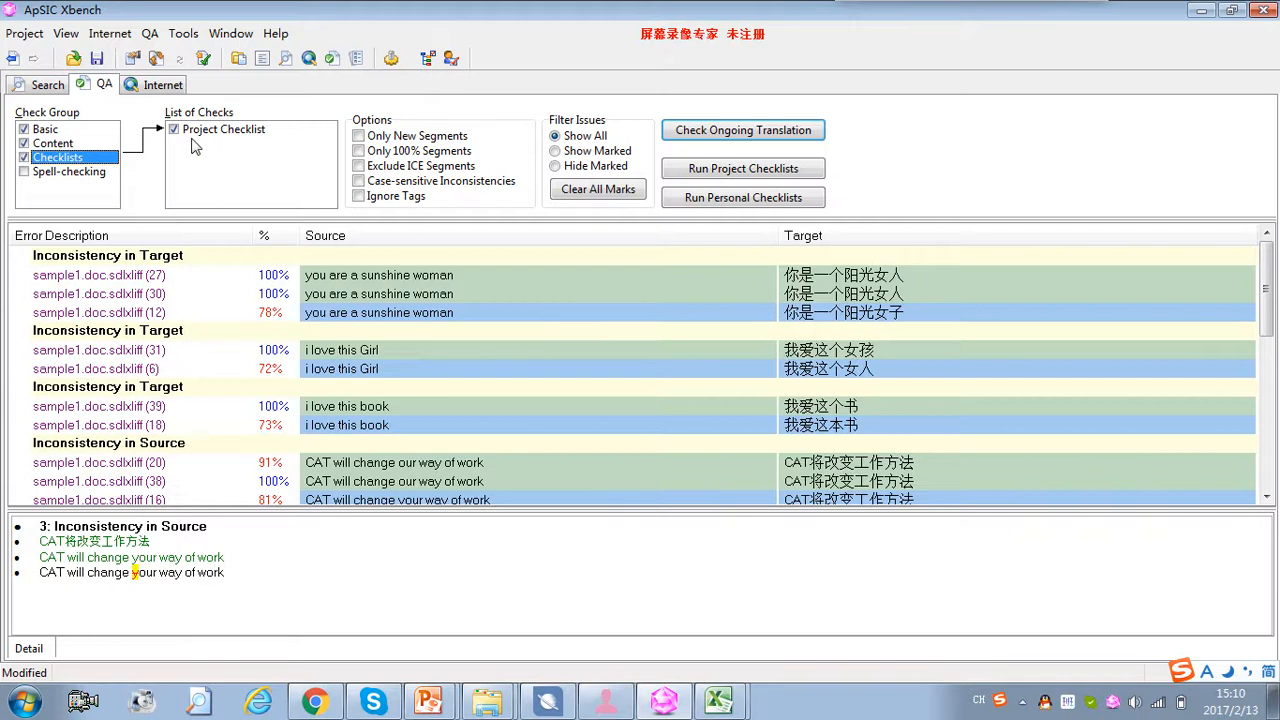
left_click(54, 144)
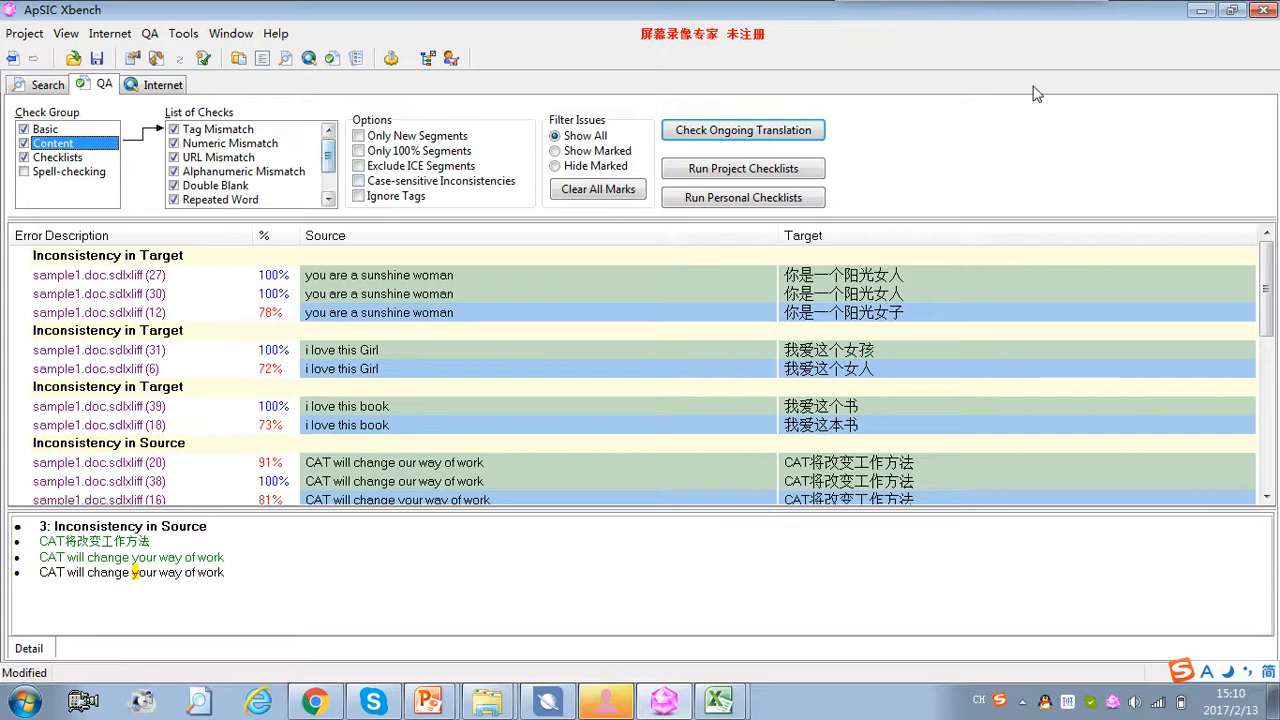
scroll(233, 190, "down", 1)
scroll(233, 190, "up", 1)
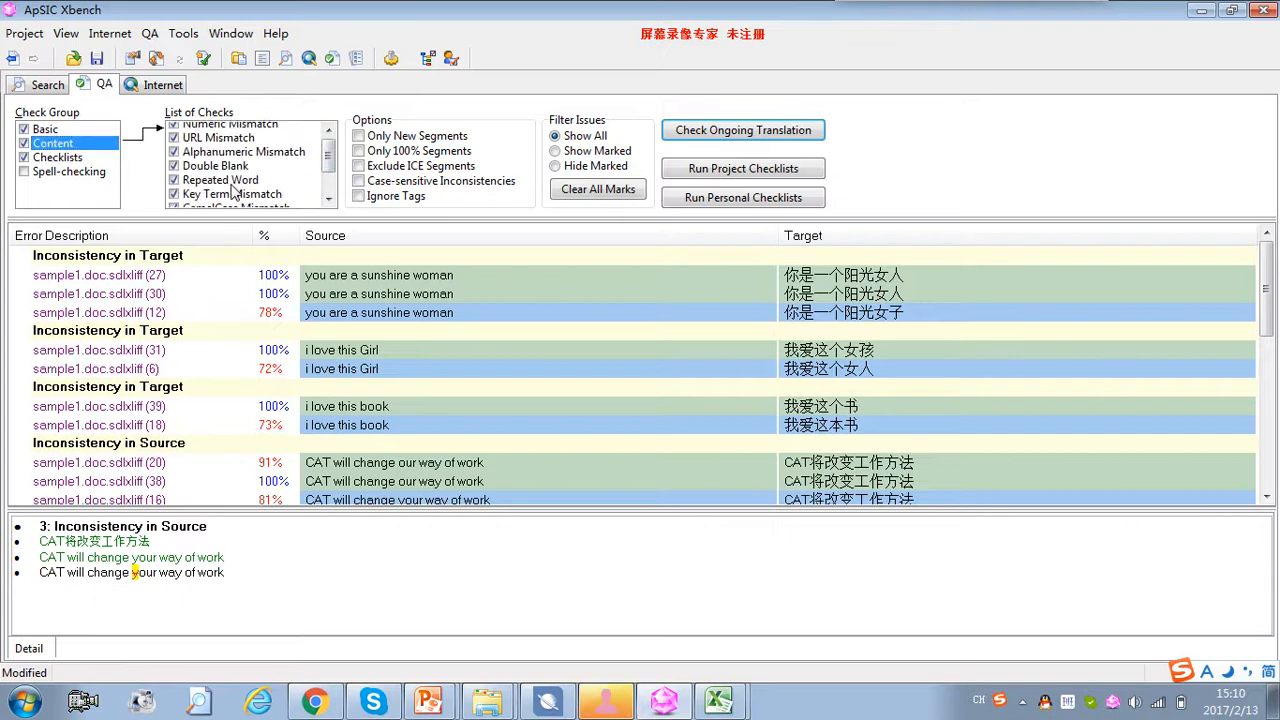
scroll(233, 190, "up", 1)
left_click(30, 131)
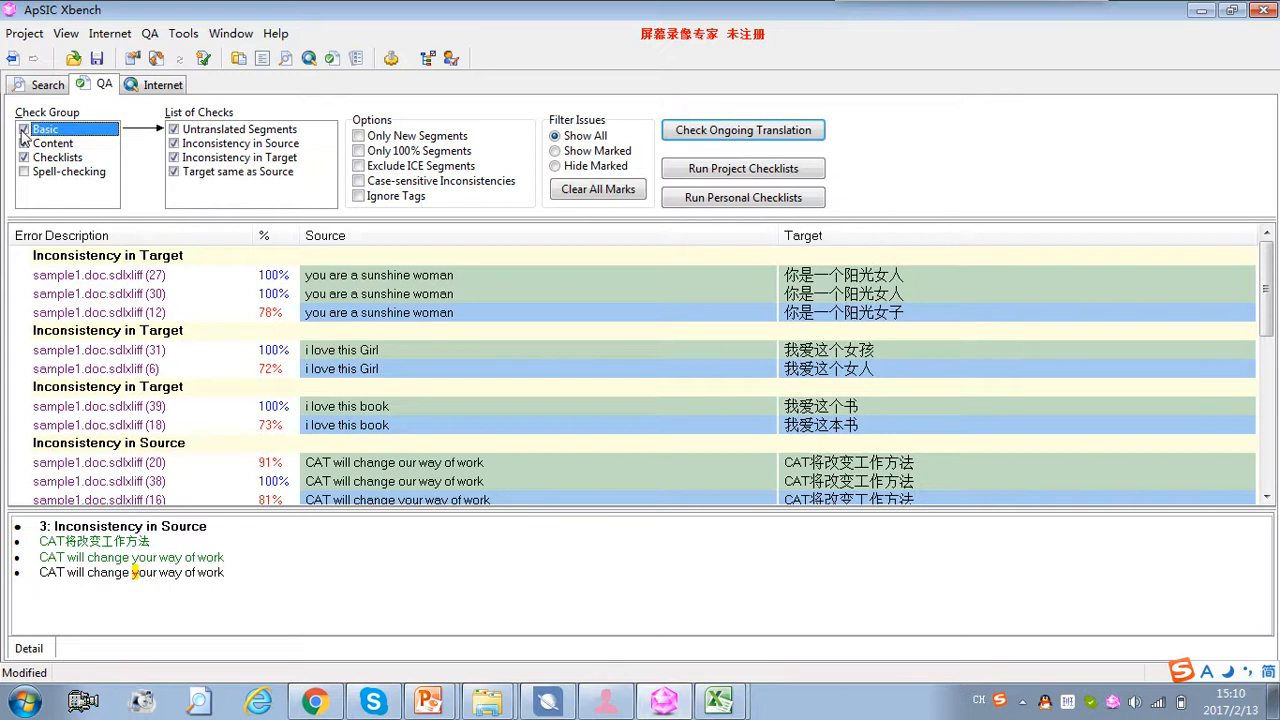
Switch the Content group's CamelCase, ALLUPPERCASE, Key Term Mismatch and Repeated Word checks off and back on.
left_click(58, 146)
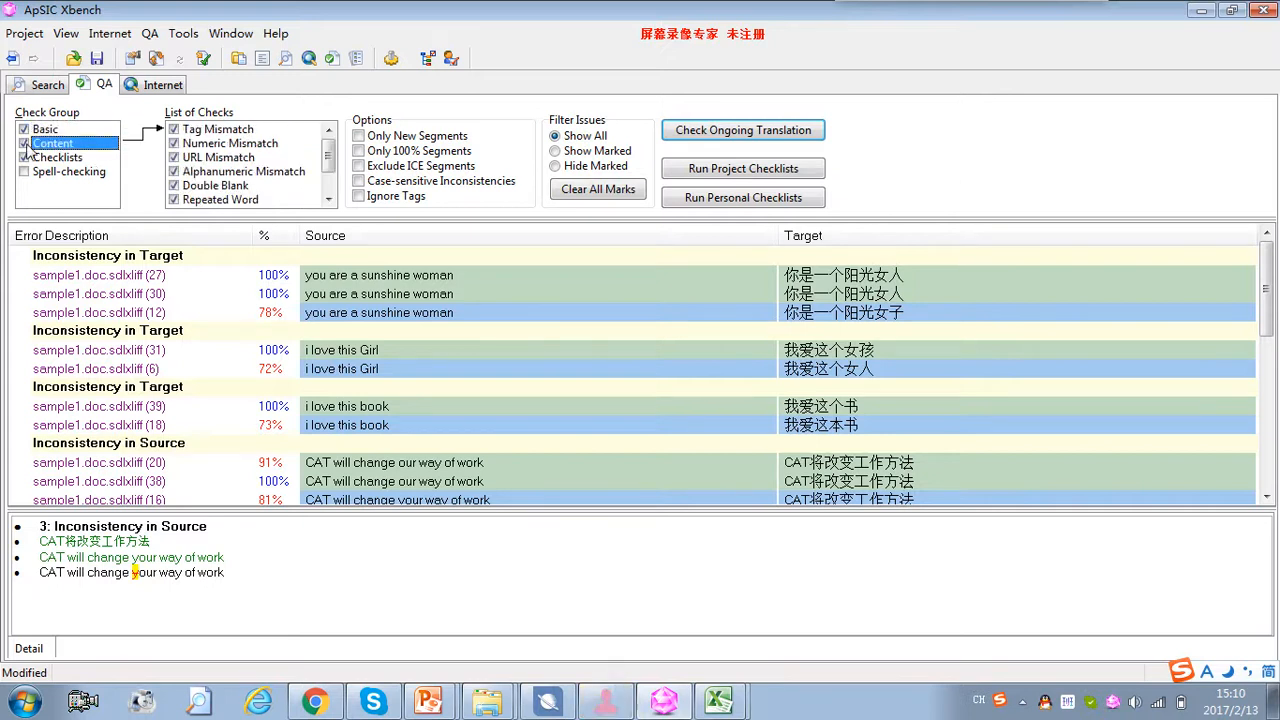
scroll(170, 193, "down", 2)
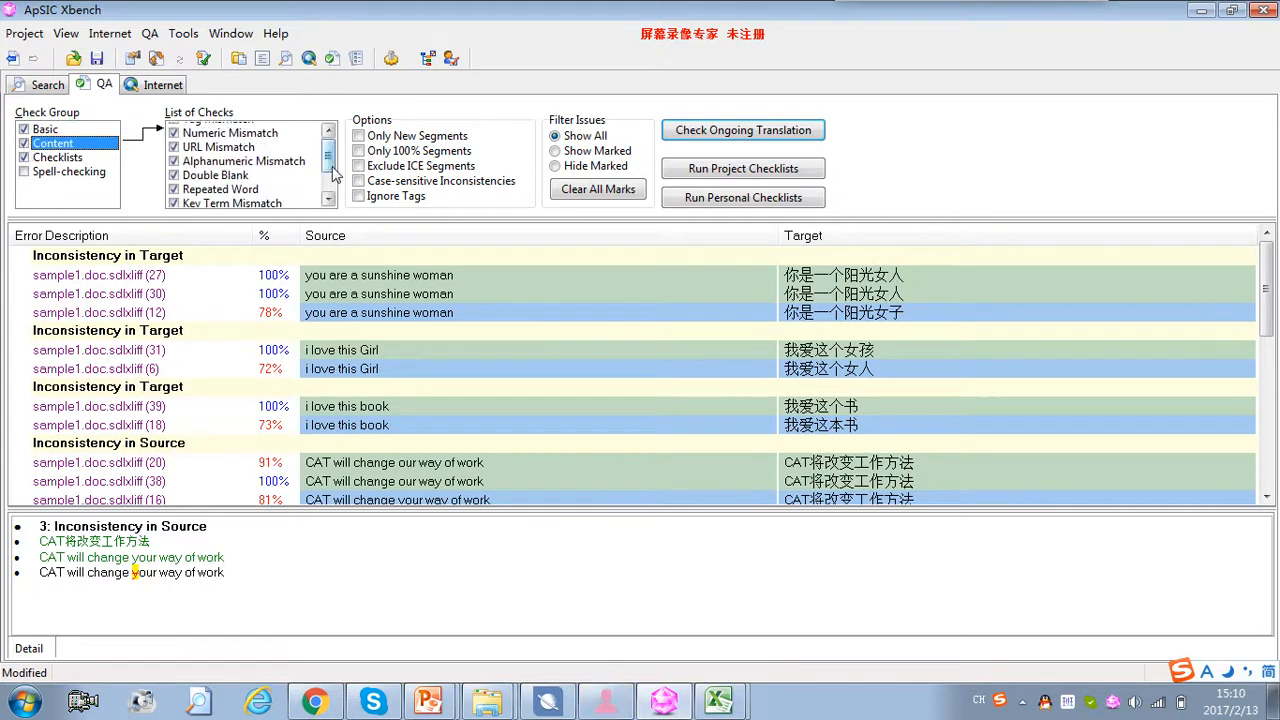
left_click(173, 186)
left_click(174, 200)
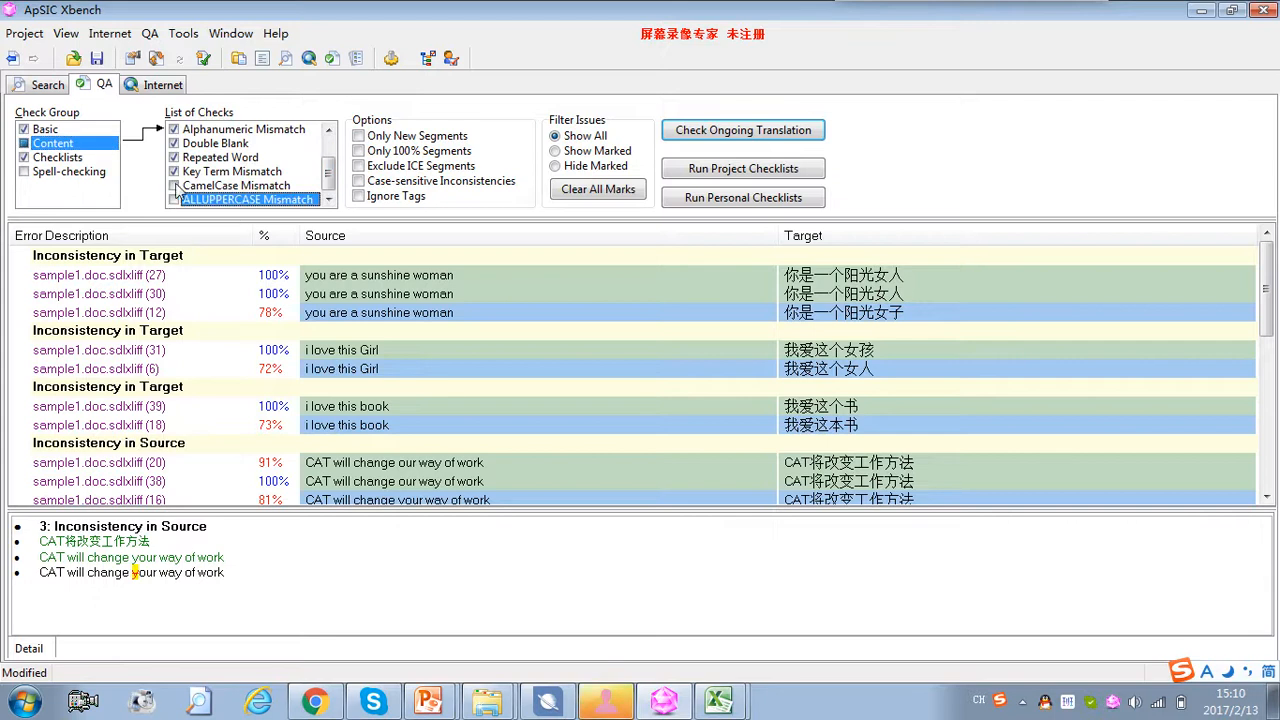
left_click(174, 171)
left_click(174, 158)
left_click(174, 171)
left_click(174, 158)
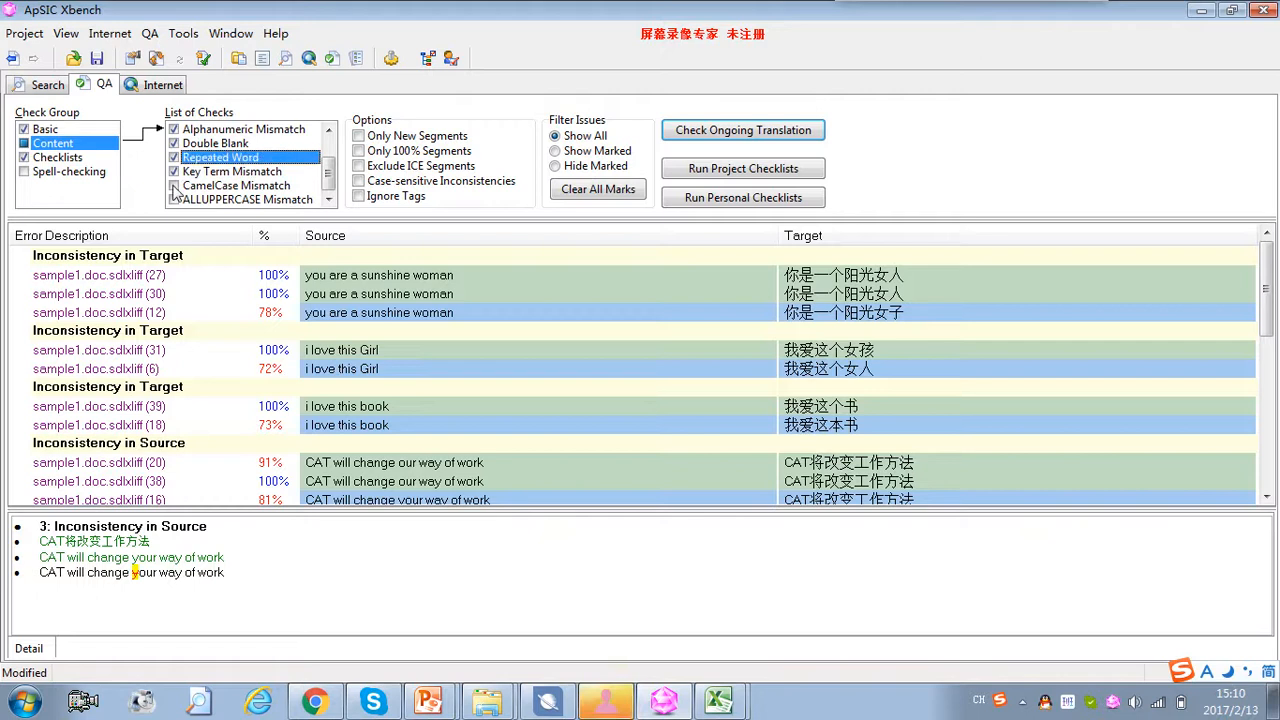
left_click(174, 186)
left_click(174, 200)
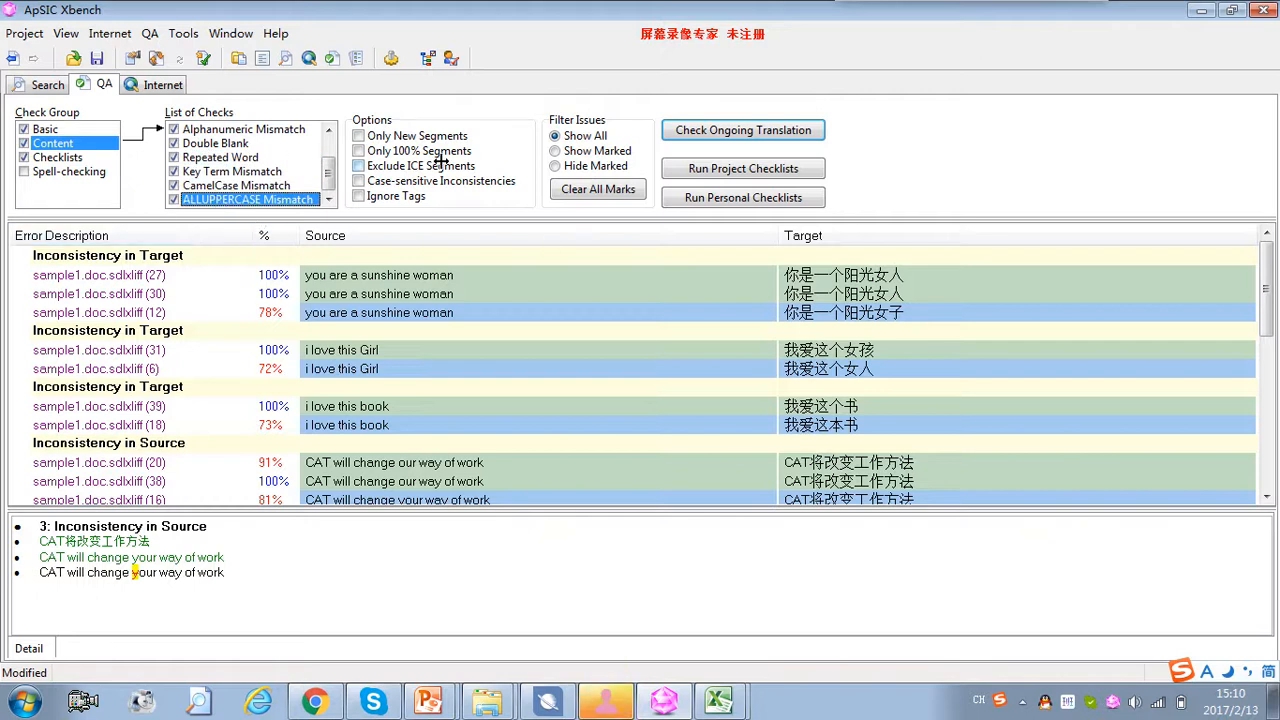
Switch the Exclude ICE Segments and Only 100% Segments options on and back off.
left_click(358, 167)
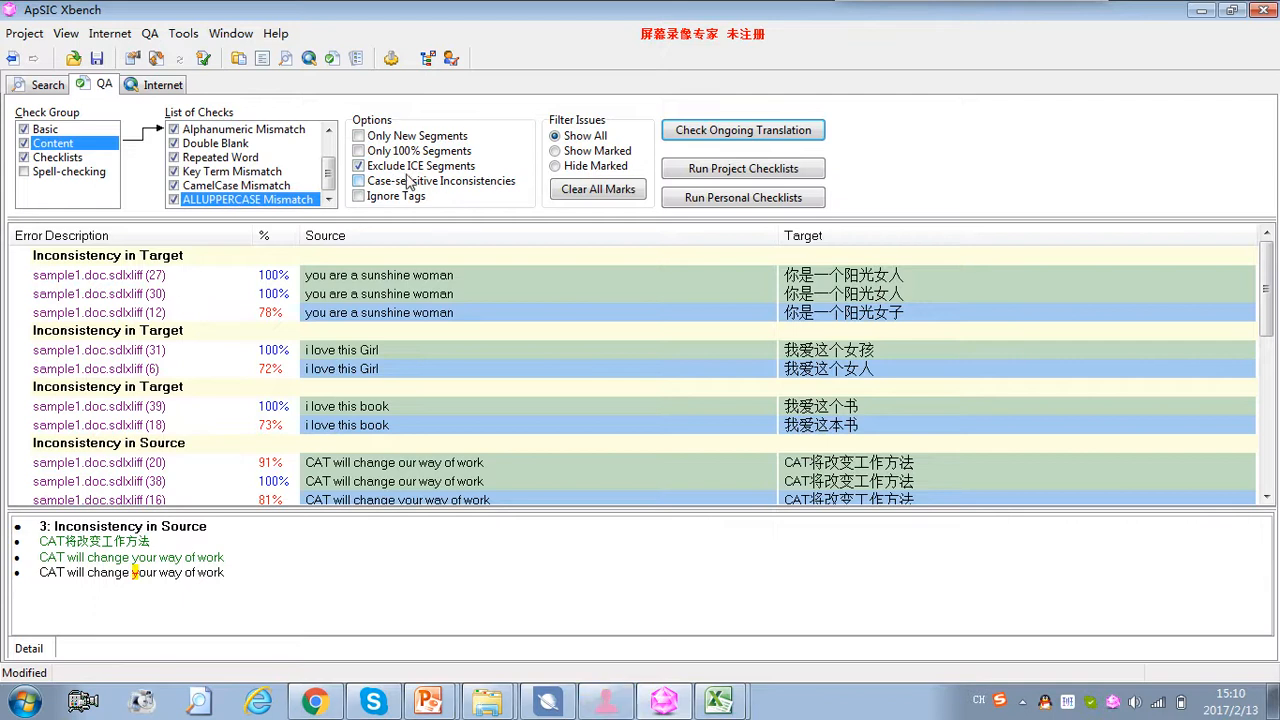
left_click(359, 165)
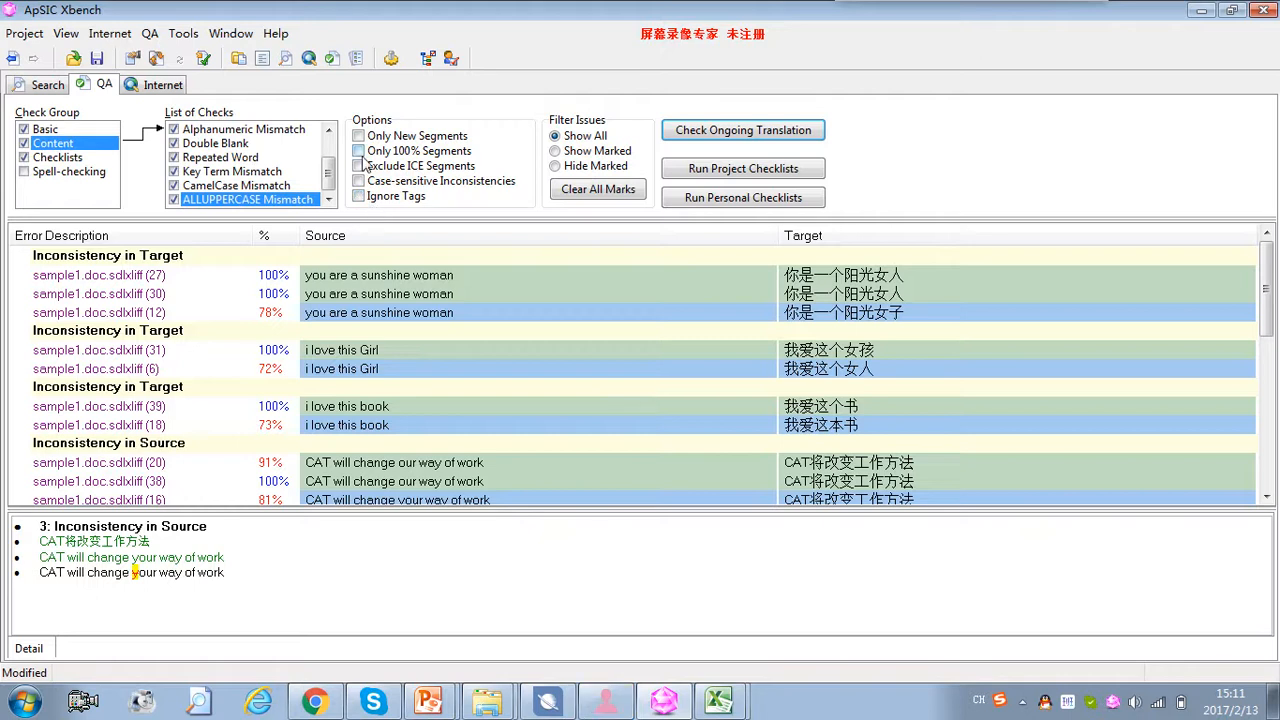
left_click(359, 151)
left_click(359, 151)
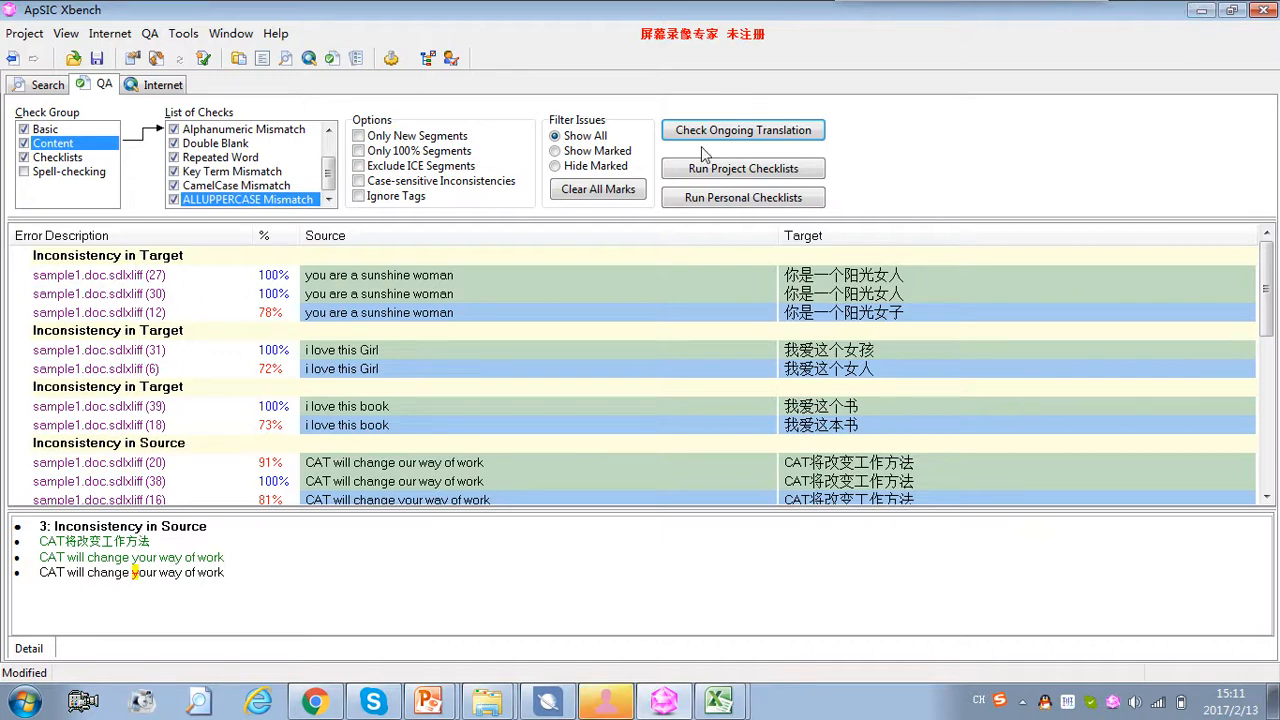
Switch to Xbench.pptx in PowerPoint and review the "What it can check?" list on slide 2.
mouse_move(661, 703)
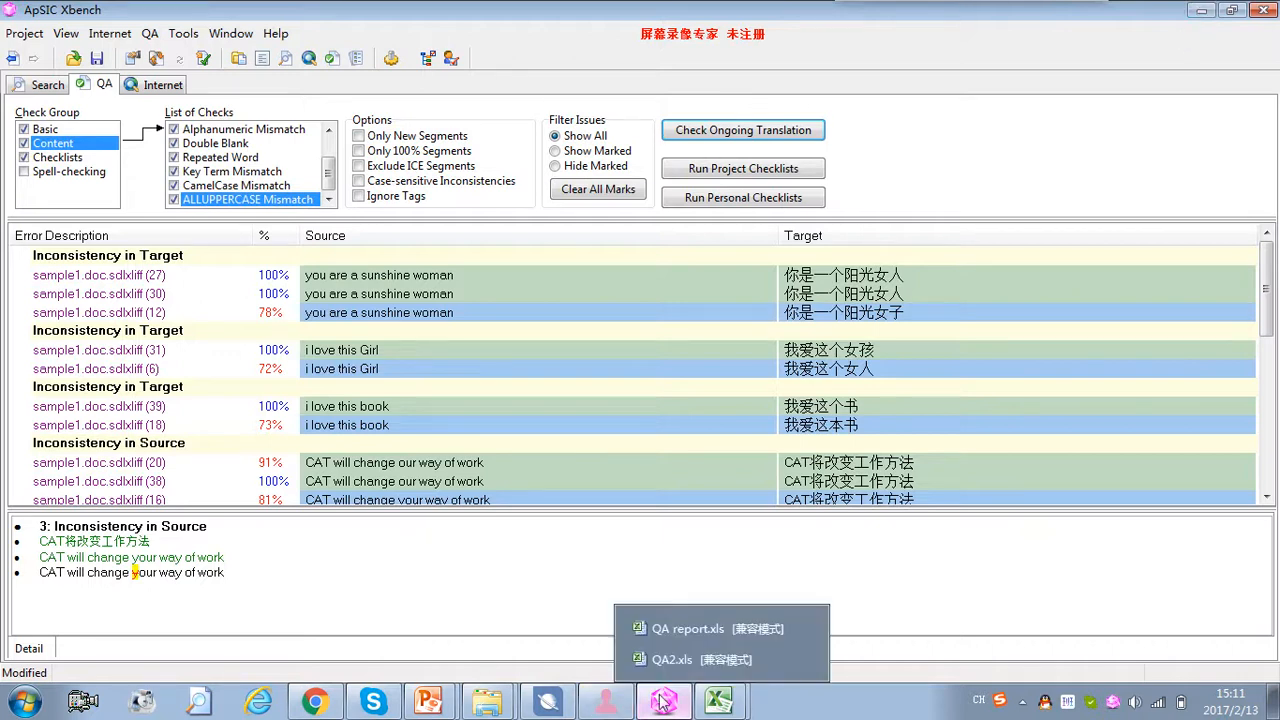
left_click(400, 628)
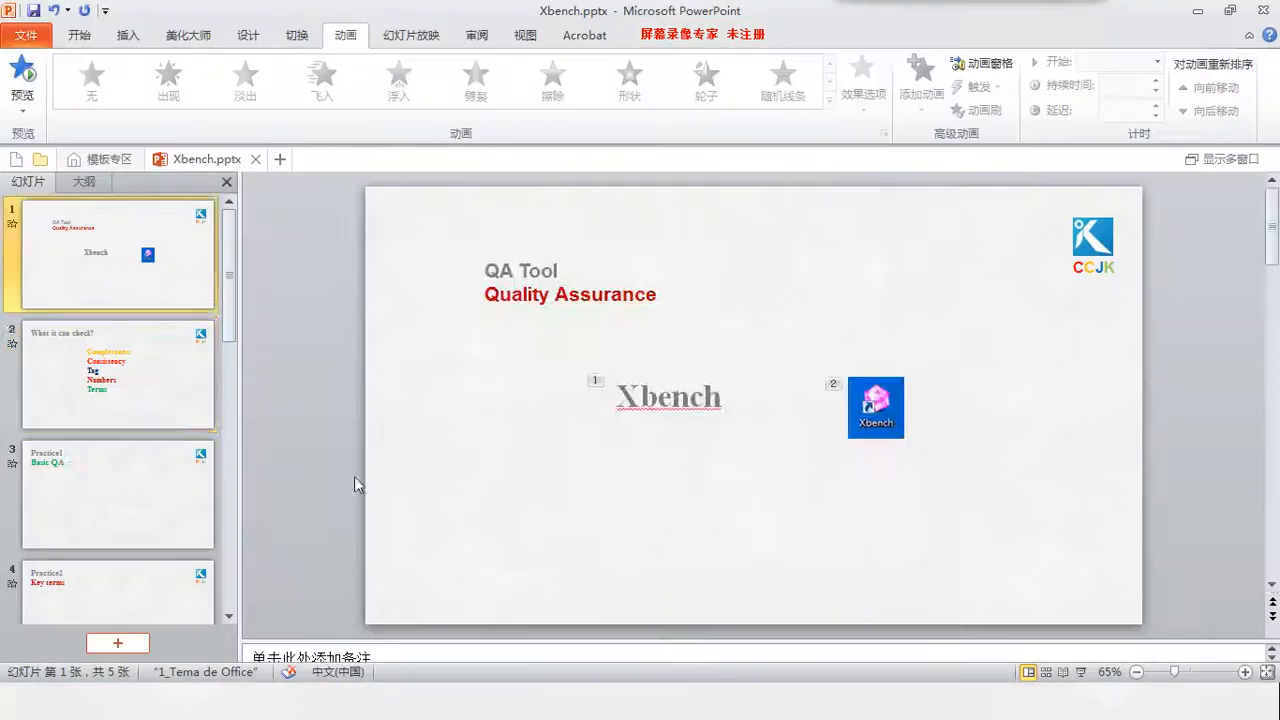
key("Down")
left_click_drag(720, 469, 570, 288)
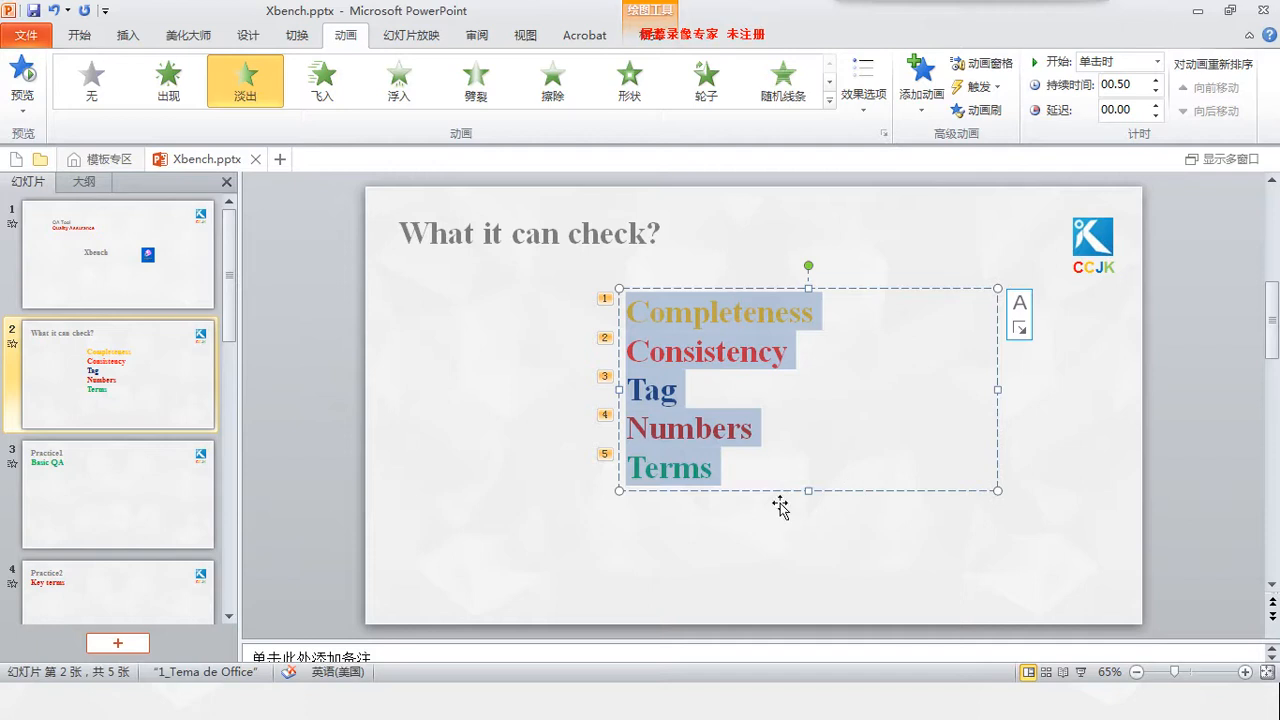
left_click(731, 480)
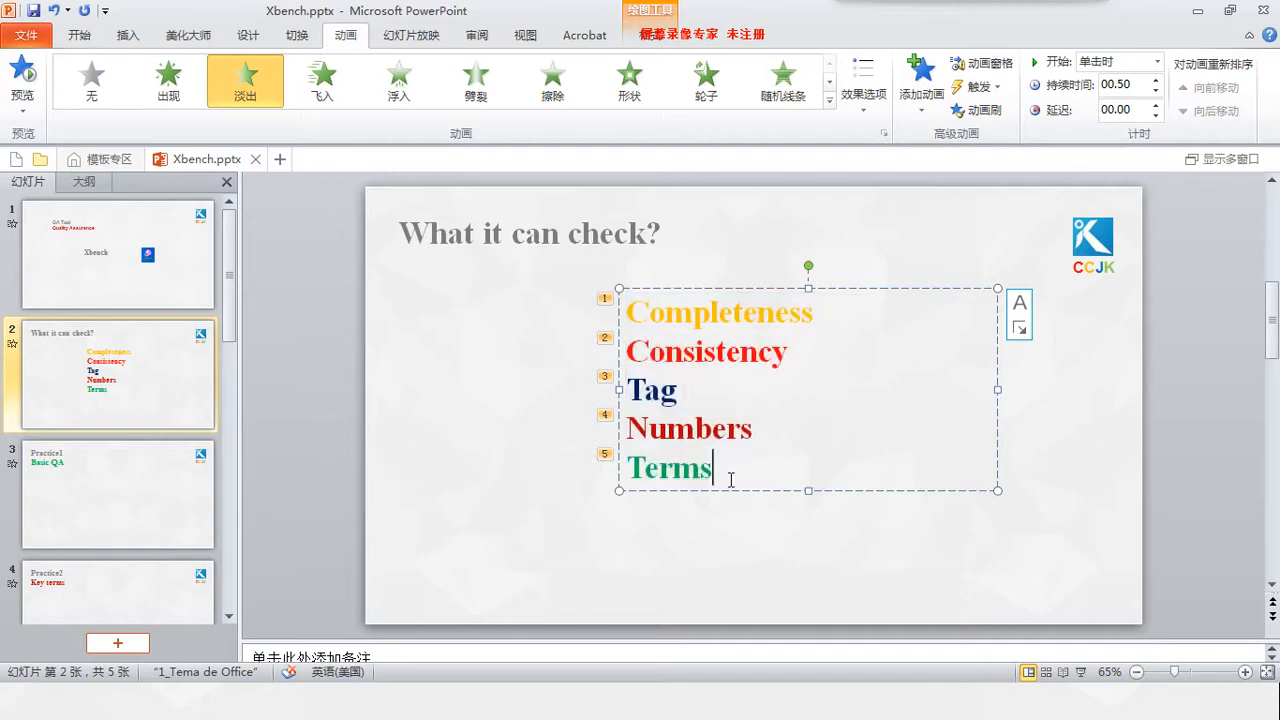